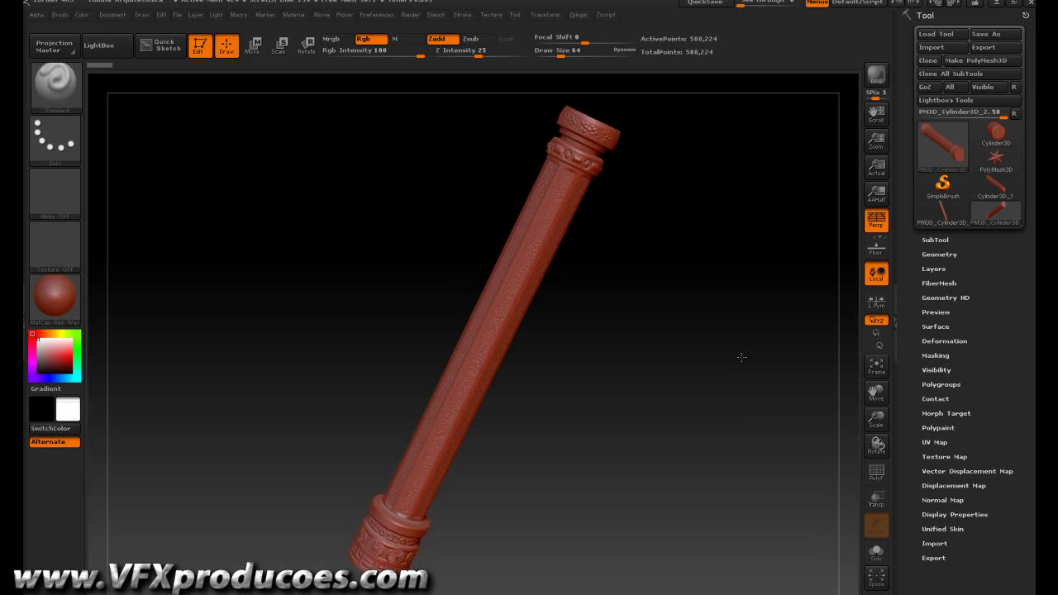
- Zoom in and rotate the finished column to inspect its decorated capital and top face
{"action": "left_click_drag", "start_coordinate": [877, 419], "coordinate": [880, 517]}
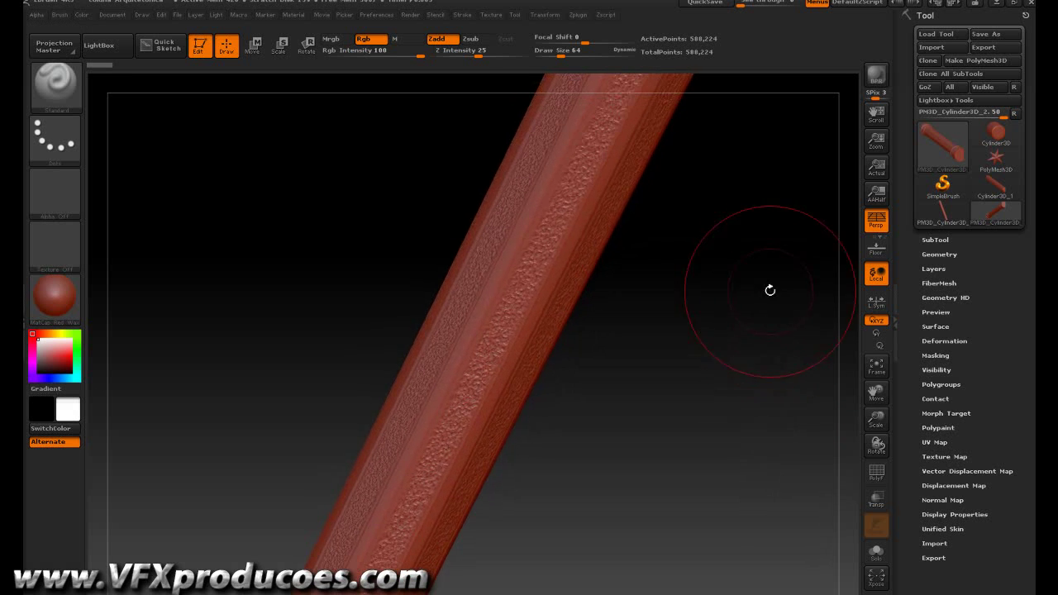
{"action": "left_click_drag", "start_coordinate": [719, 256], "coordinate": [778, 298]}
{"action": "mouse_move", "coordinate": [876, 394]}
{"action": "left_mouse_down"}
{"action": "mouse_move", "coordinate": [872, 430]}
{"action": "mouse_move", "coordinate": [804, 588]}
{"action": "left_mouse_up"}
{"action": "mouse_move", "coordinate": [756, 359]}
{"action": "left_mouse_down"}
{"action": "mouse_move", "coordinate": [737, 386]}
{"action": "mouse_move", "coordinate": [748, 370]}
{"action": "mouse_move", "coordinate": [686, 319]}
{"action": "mouse_move", "coordinate": [674, 228]}
{"action": "mouse_move", "coordinate": [689, 239]}
{"action": "mouse_move", "coordinate": [661, 235]}
{"action": "left_mouse_up"}
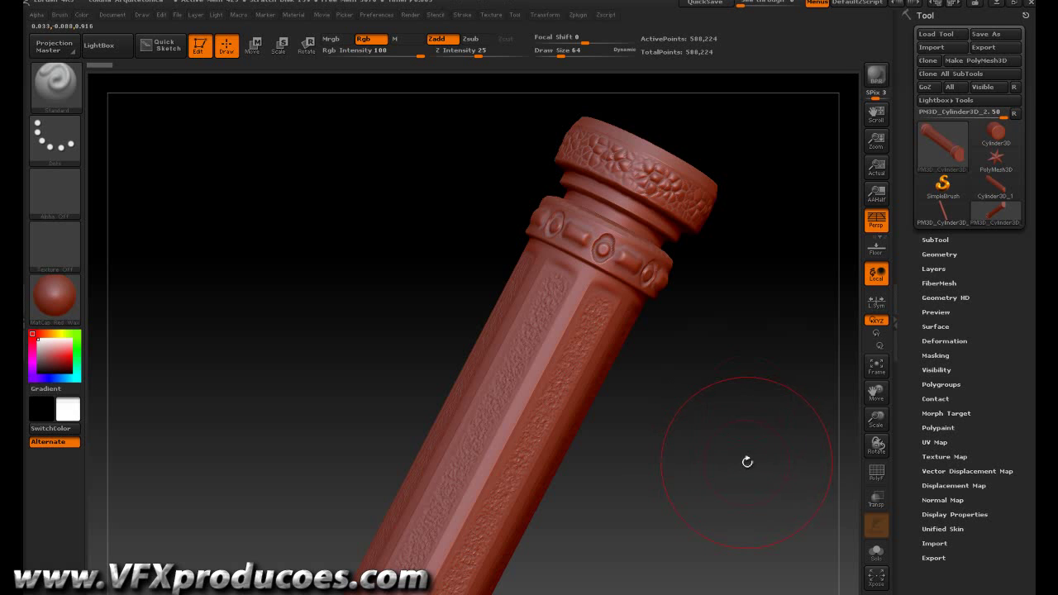
{"action": "mouse_move", "coordinate": [744, 421]}
{"action": "left_mouse_down"}
{"action": "mouse_move", "coordinate": [661, 382]}
{"action": "mouse_move", "coordinate": [720, 378]}
{"action": "mouse_move", "coordinate": [789, 447]}
{"action": "mouse_move", "coordinate": [739, 373]}
{"action": "mouse_move", "coordinate": [713, 371]}
{"action": "mouse_move", "coordinate": [692, 350]}
{"action": "mouse_move", "coordinate": [810, 404]}
{"action": "mouse_move", "coordinate": [822, 442]}
{"action": "mouse_move", "coordinate": [766, 436]}
{"action": "mouse_move", "coordinate": [781, 441]}
{"action": "left_mouse_up"}
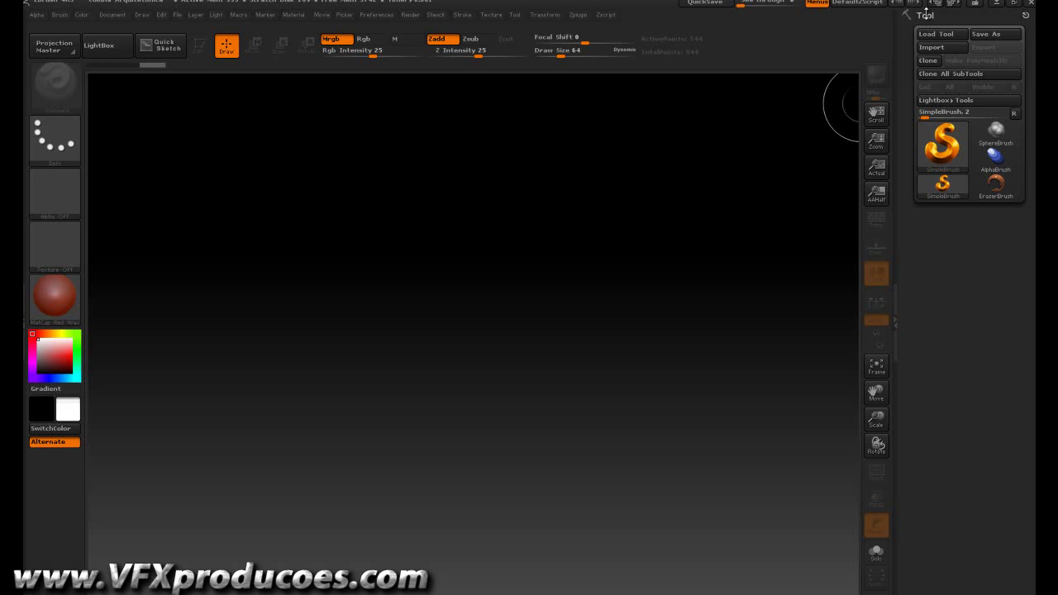
- Draw a Cylinder3D primitive at canvas centre, enter Edit mode, and rotate to its side
{"action": "left_click", "coordinate": [944, 153]}
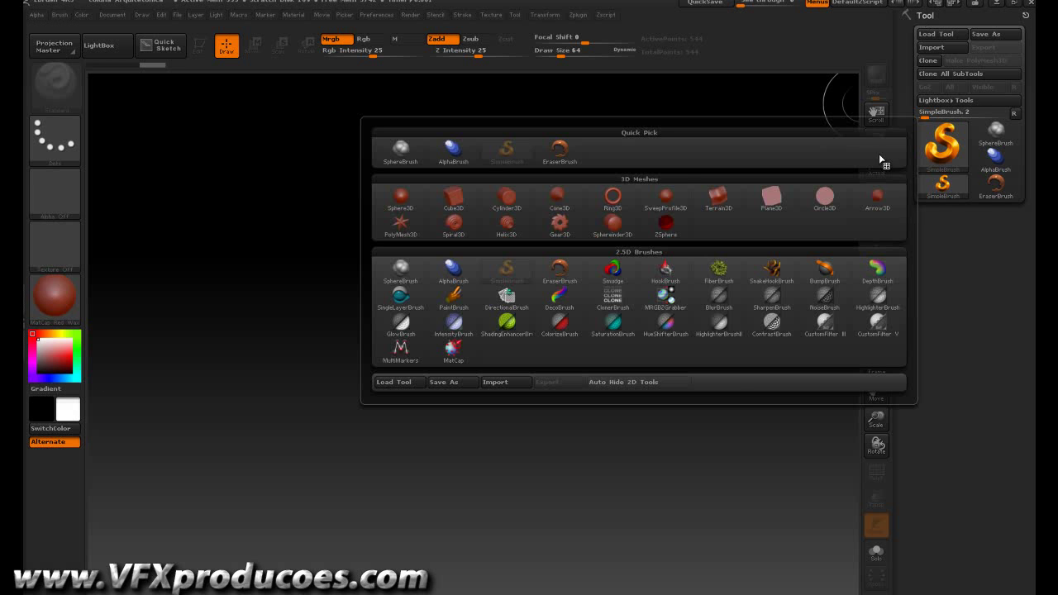
{"action": "mouse_move", "coordinate": [507, 198]}
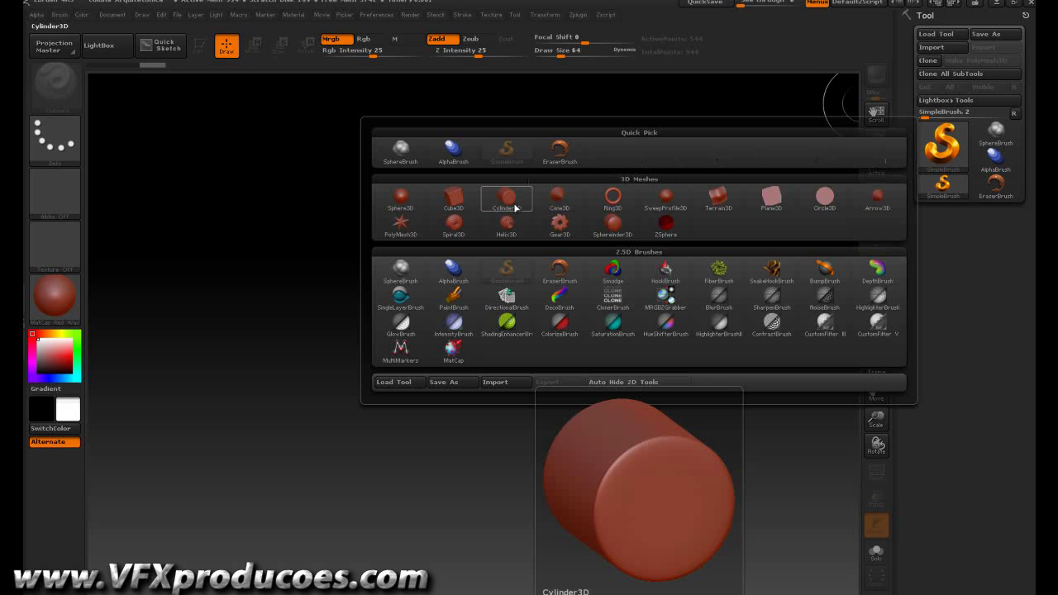
{"action": "left_click", "coordinate": [513, 207]}
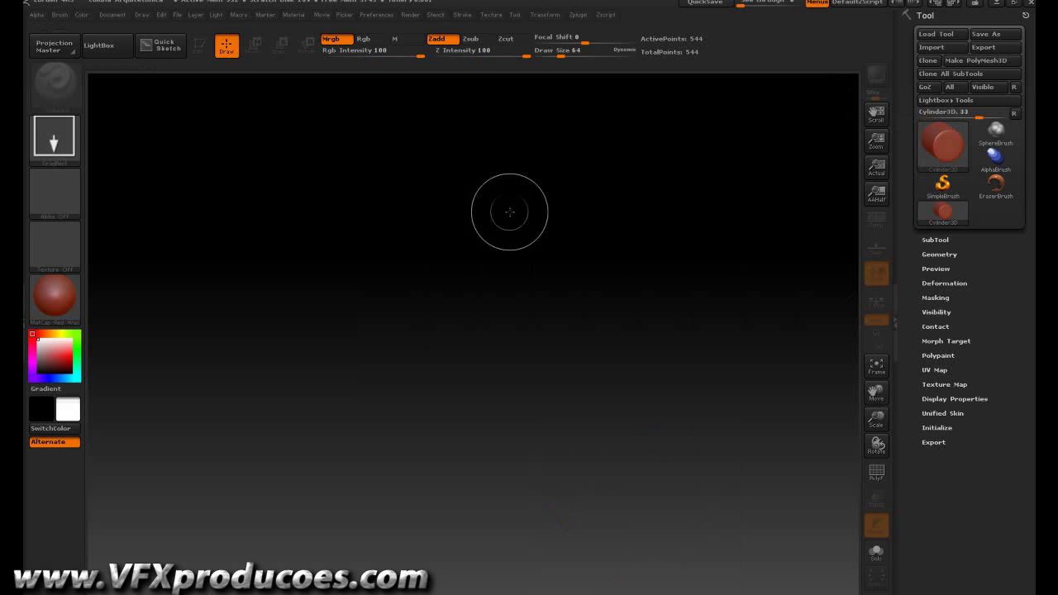
{"action": "left_click_drag", "start_coordinate": [493, 366], "coordinate": [589, 303]}
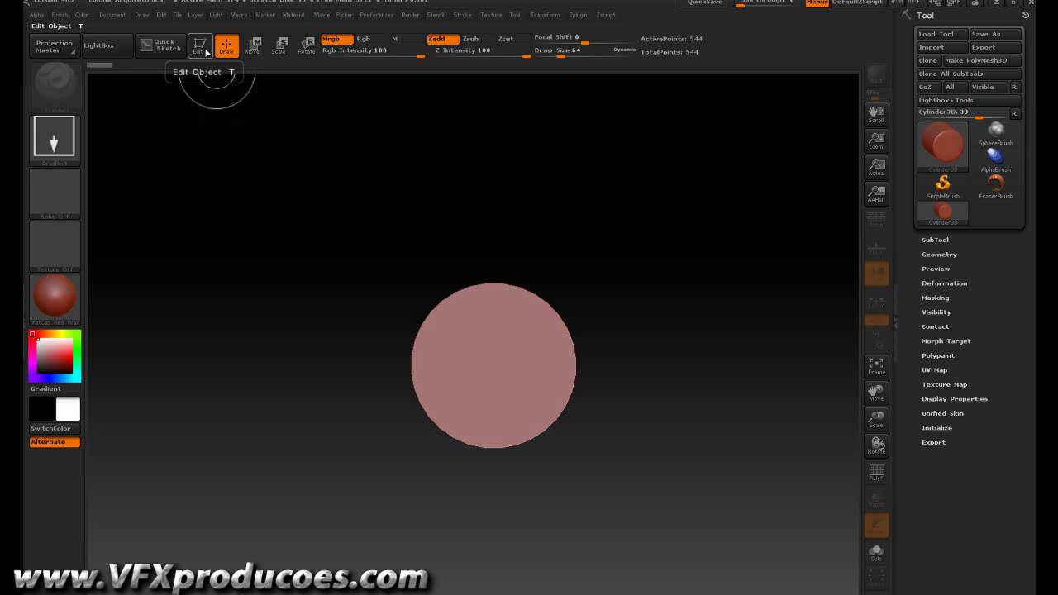
{"action": "left_click", "coordinate": [205, 50]}
{"action": "mouse_move", "coordinate": [390, 477]}
{"action": "left_mouse_down"}
{"action": "mouse_move", "coordinate": [421, 287]}
{"action": "mouse_move", "coordinate": [422, 310]}
{"action": "left_mouse_up"}
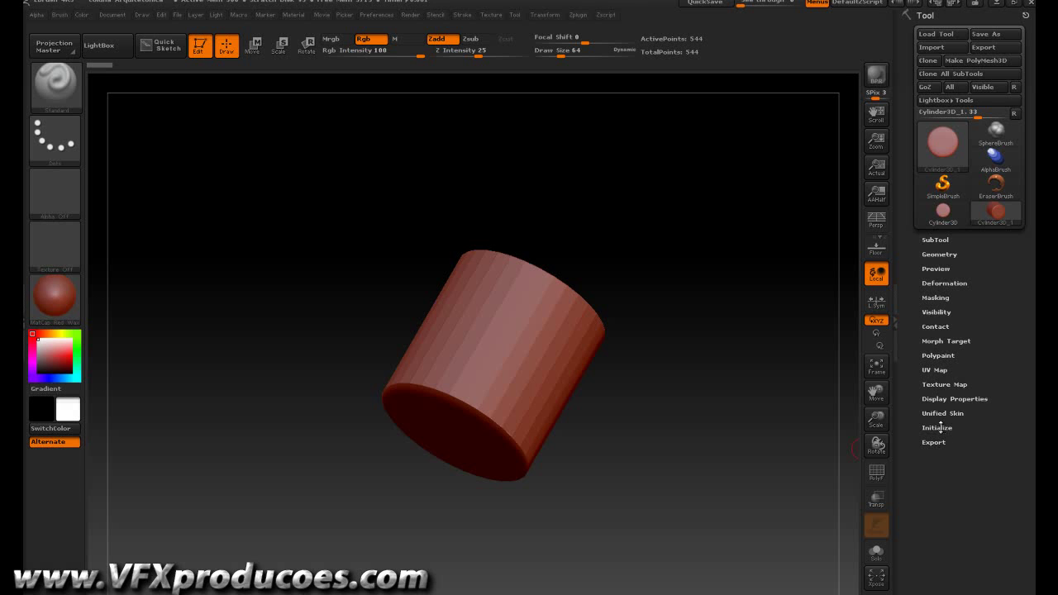
- Initialize the cylinder with X Size 10 and Y Size 10, then frame the slender shaft
{"action": "left_click", "coordinate": [940, 427]}
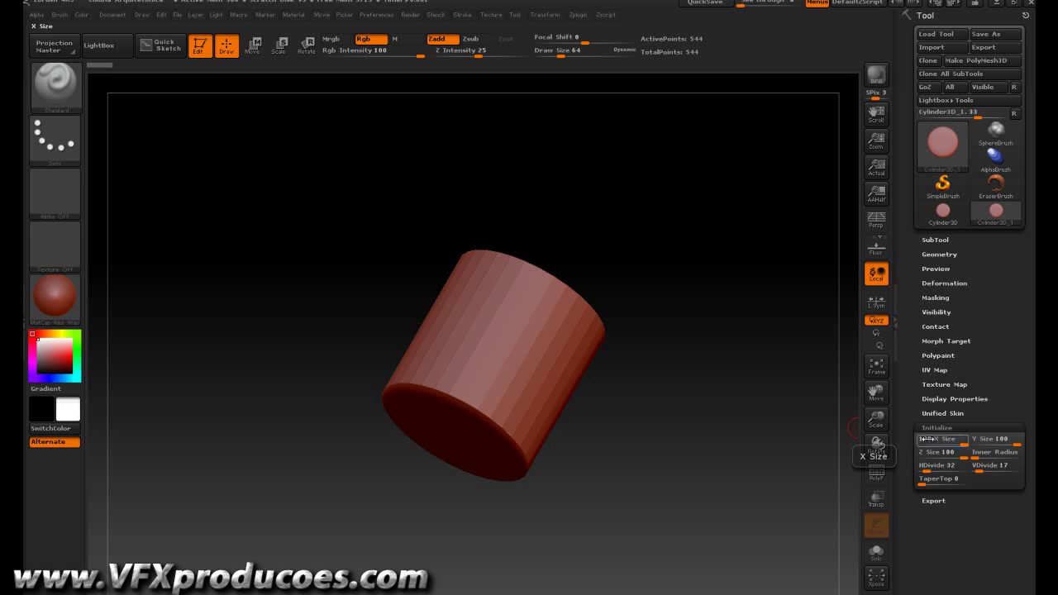
{"action": "left_click", "coordinate": [926, 439]}
{"action": "type", "text": "10"}
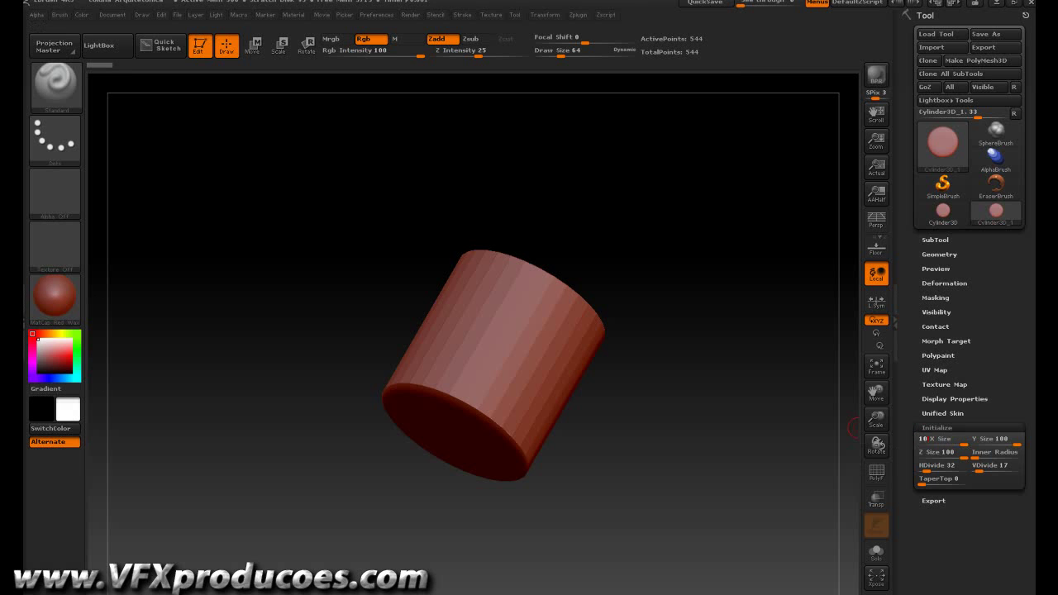
{"action": "key", "text": "Return"}
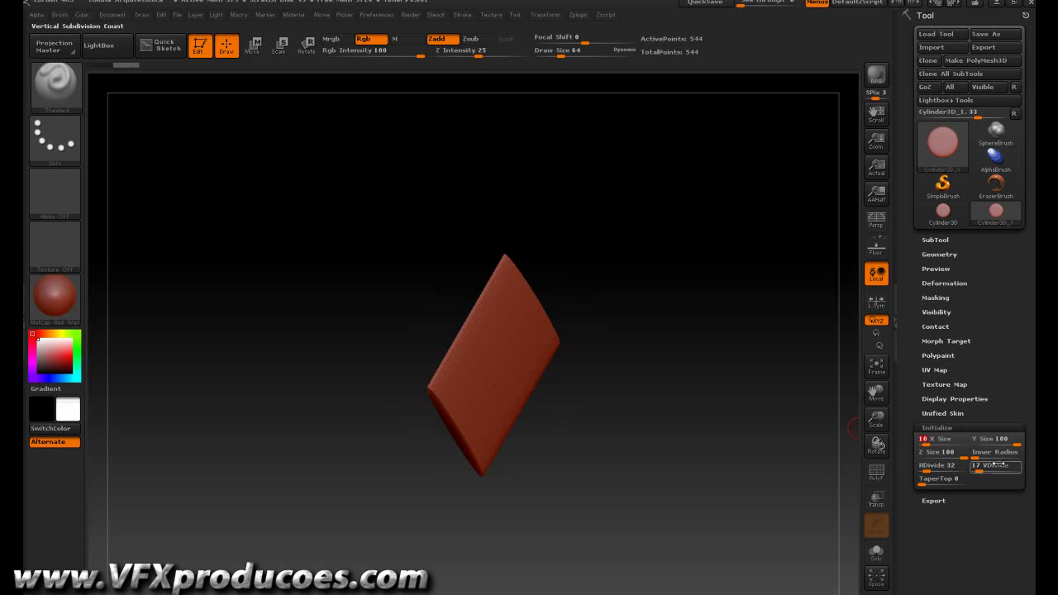
{"action": "left_click", "coordinate": [980, 442]}
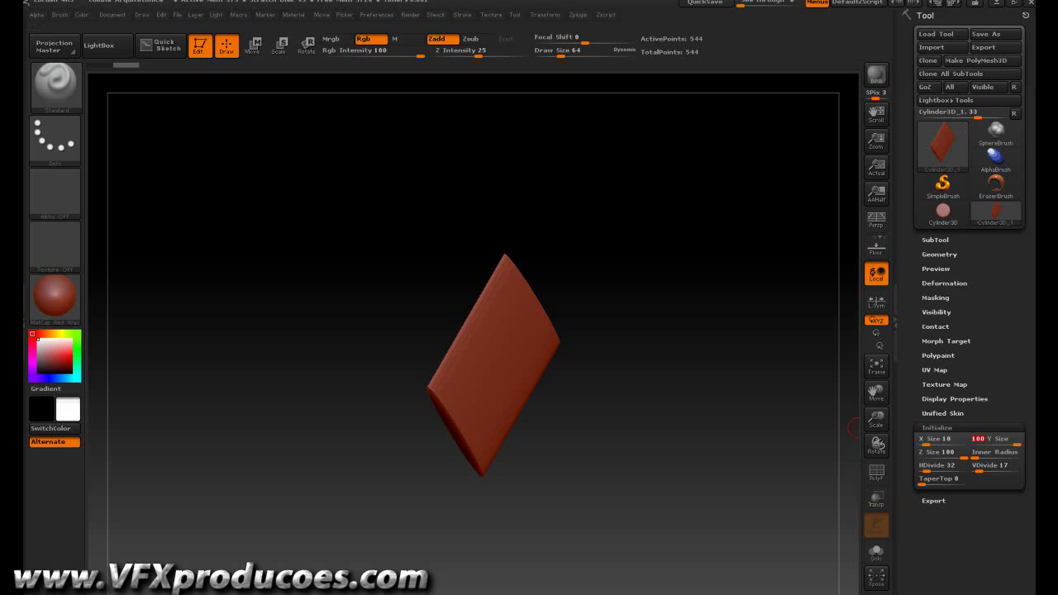
{"action": "type", "text": "10"}
{"action": "key", "text": "Return"}
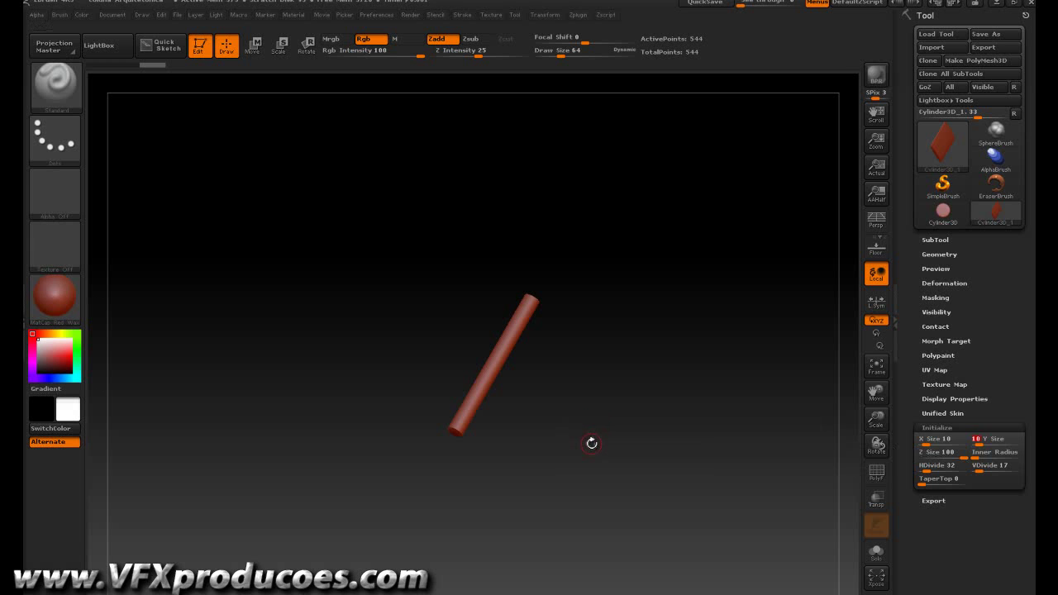
{"action": "key", "text": "f"}
{"action": "mouse_move", "coordinate": [721, 319]}
{"action": "left_mouse_down"}
{"action": "mouse_move", "coordinate": [673, 300]}
{"action": "mouse_move", "coordinate": [763, 319]}
{"action": "mouse_move", "coordinate": [763, 396]}
{"action": "left_mouse_up"}
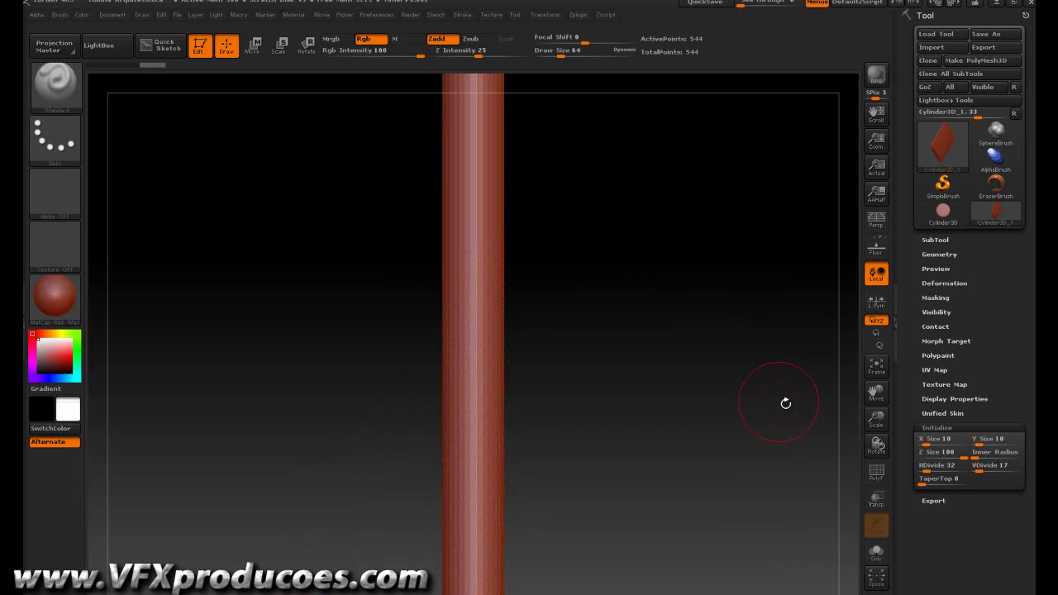
{"action": "mouse_move", "coordinate": [877, 417]}
{"action": "left_mouse_down"}
{"action": "mouse_move", "coordinate": [875, 394]}
{"action": "mouse_move", "coordinate": [876, 407]}
{"action": "left_mouse_up"}
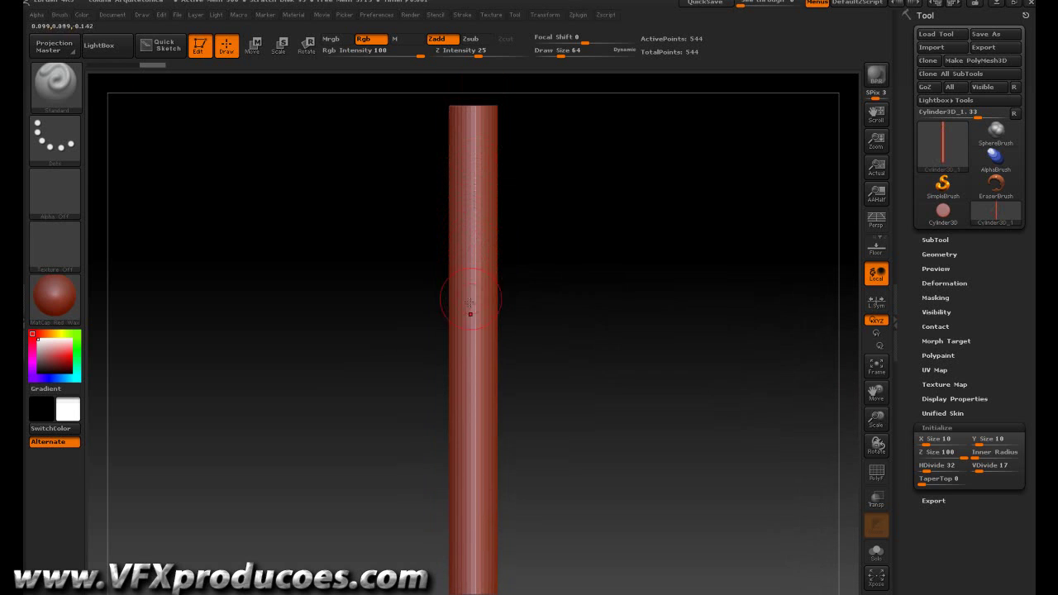
- Show the PolyF wireframe and set the shaft to HDivide 14 and VDivide 48
{"action": "left_click", "coordinate": [887, 477]}
{"action": "mouse_move", "coordinate": [566, 263]}
{"action": "left_mouse_down"}
{"action": "mouse_move", "coordinate": [652, 281]}
{"action": "mouse_move", "coordinate": [555, 306]}
{"action": "left_mouse_up"}
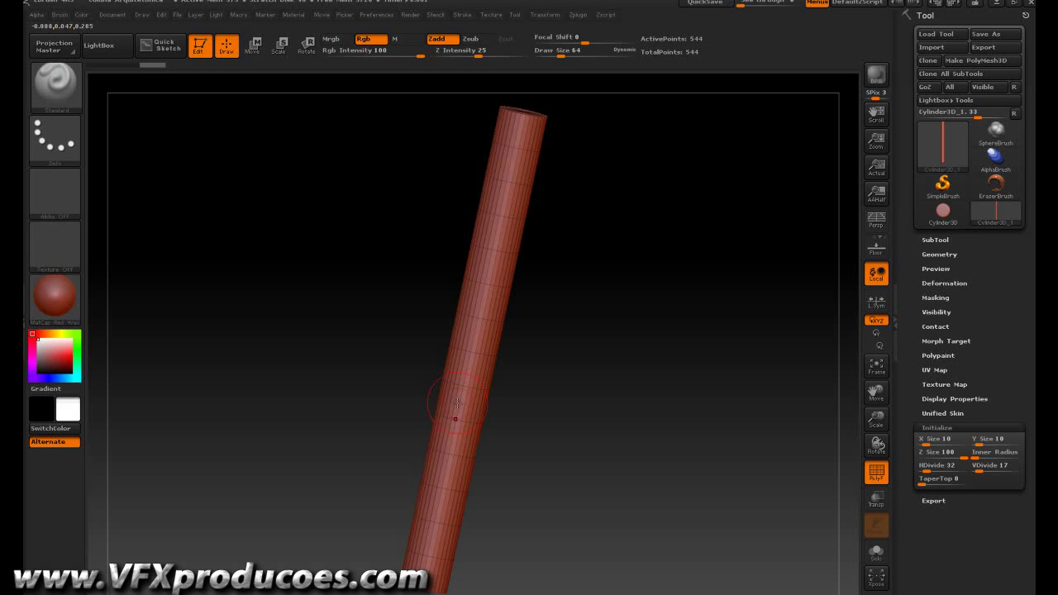
{"action": "left_click", "coordinate": [924, 471]}
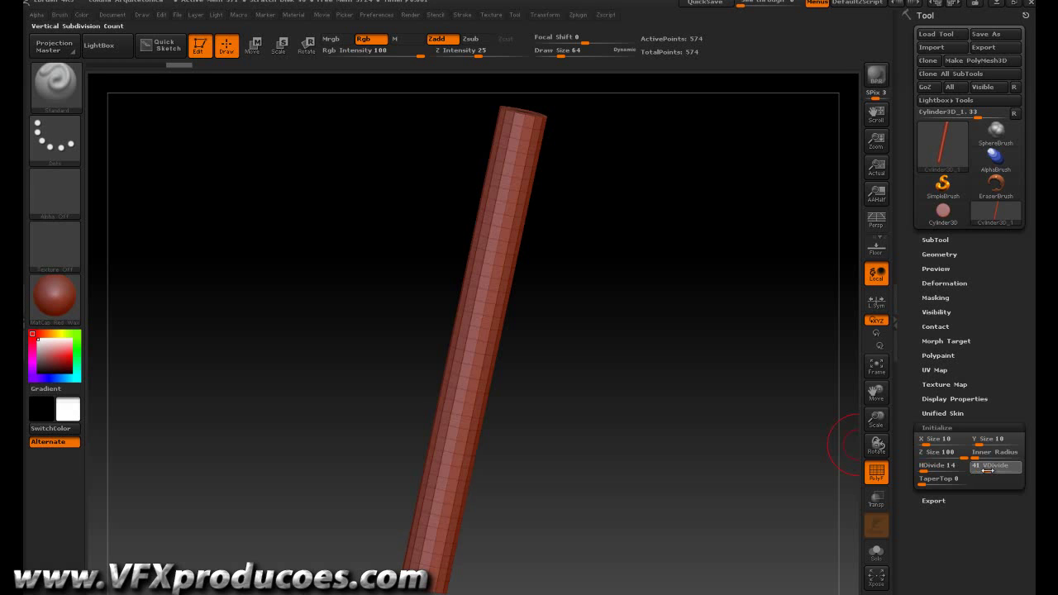
{"action": "left_click_drag", "start_coordinate": [989, 469], "coordinate": [989, 469]}
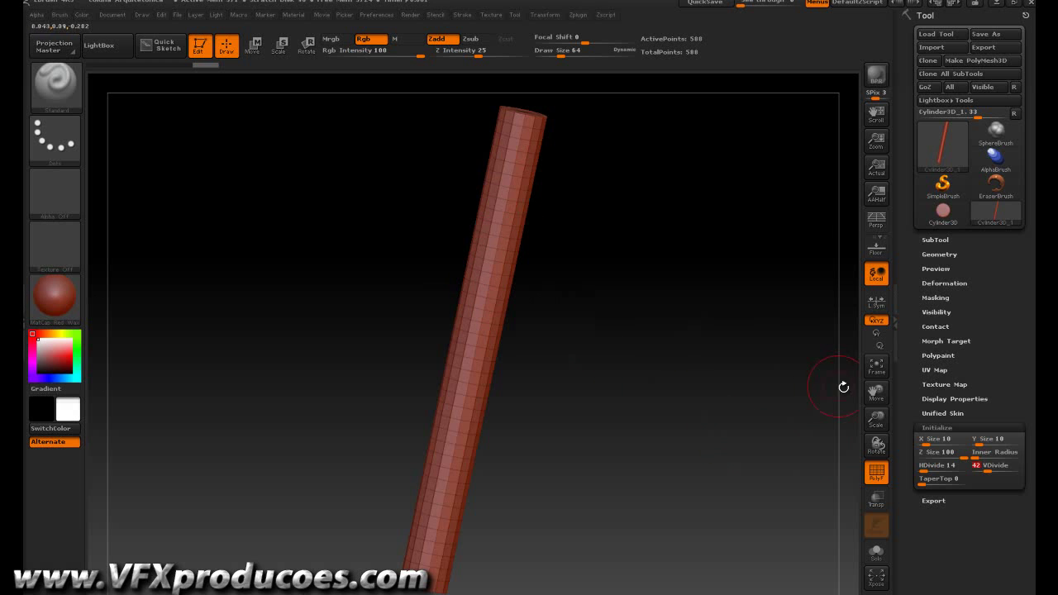
{"action": "left_click_drag", "start_coordinate": [875, 418], "coordinate": [876, 451]}
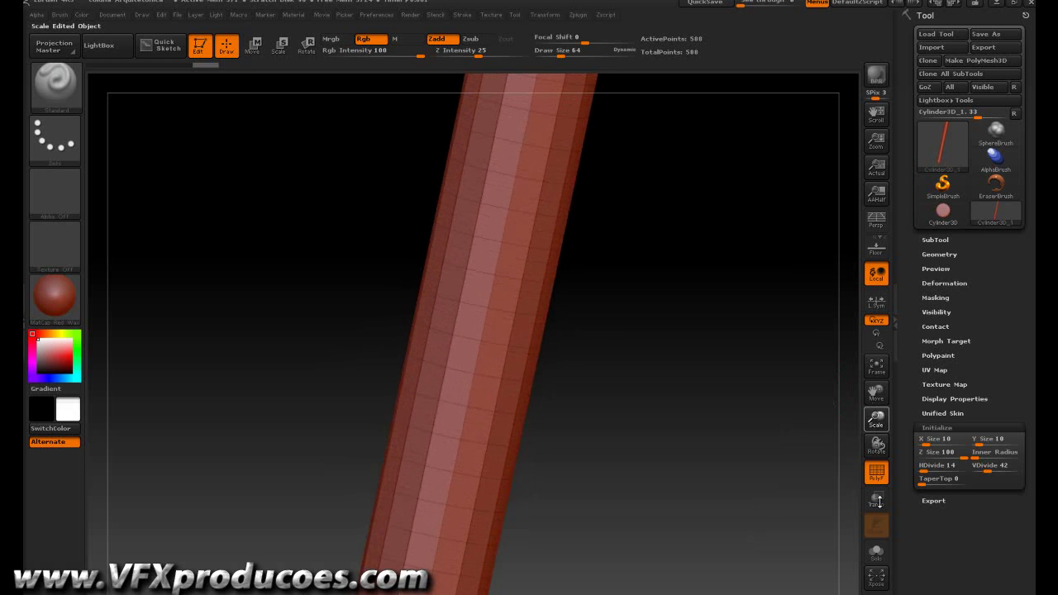
{"action": "left_click_drag", "start_coordinate": [987, 468], "coordinate": [990, 470]}
{"action": "type", "text": "40"}
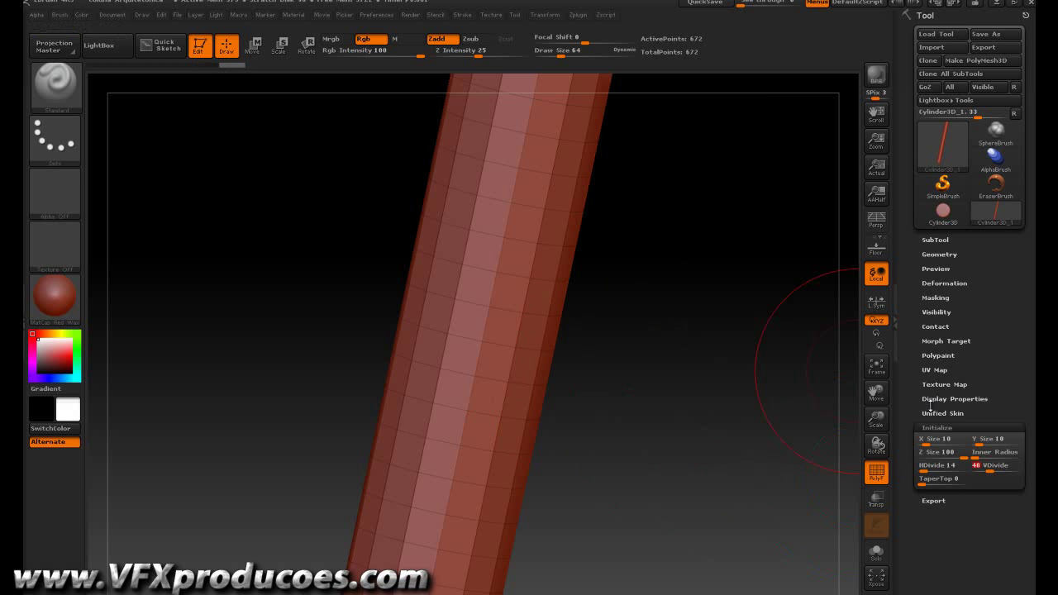
{"action": "key", "text": "Return"}
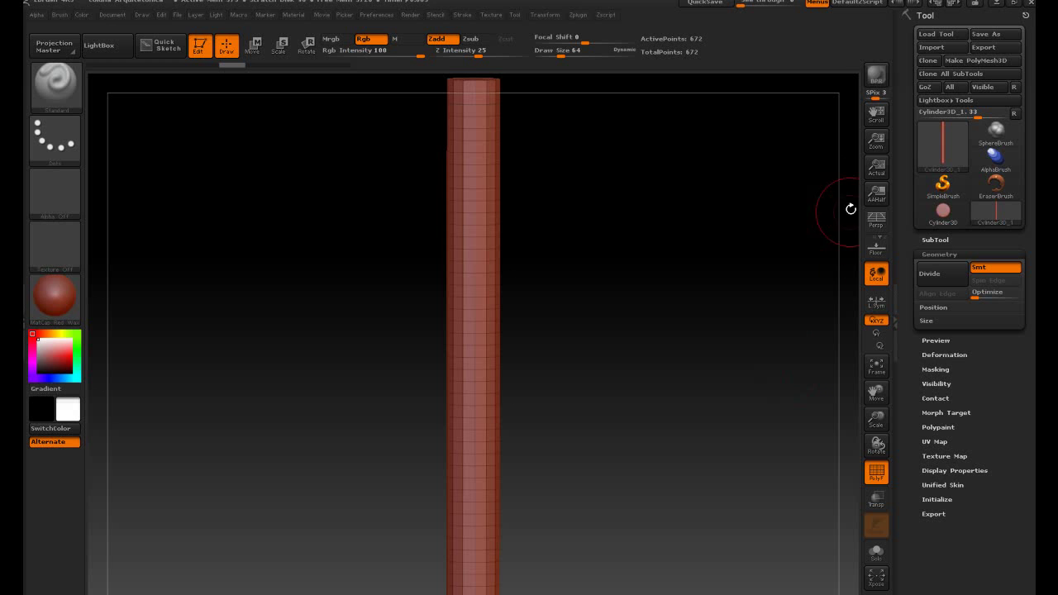
- Convert the cylinder to a PolyMesh3D and subdivide it up to SDiv 6
{"action": "left_click", "coordinate": [967, 62]}
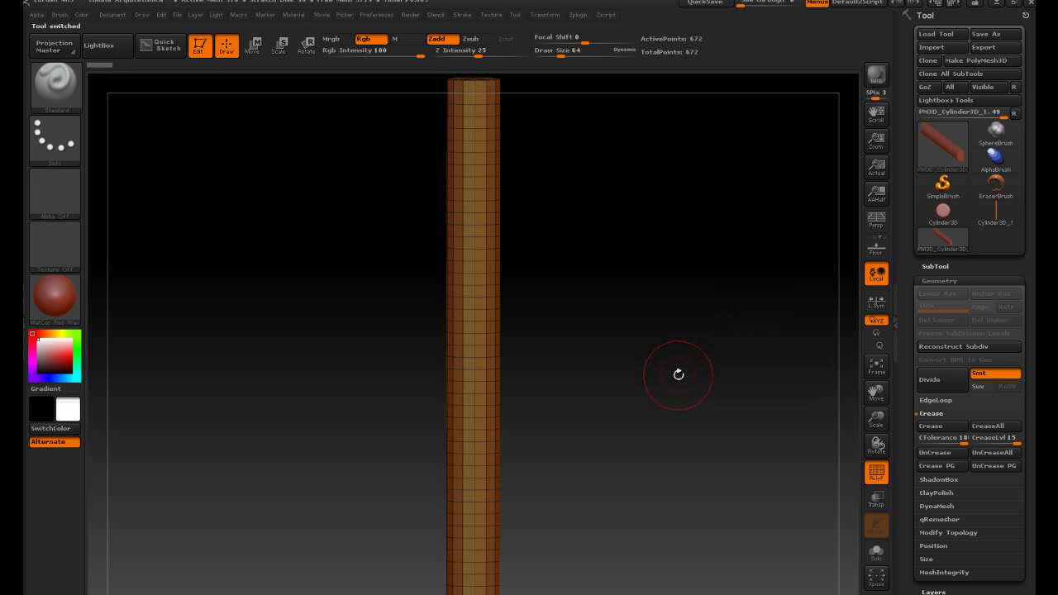
{"action": "mouse_move", "coordinate": [678, 375]}
{"action": "left_mouse_down"}
{"action": "mouse_move", "coordinate": [716, 394]}
{"action": "mouse_move", "coordinate": [704, 449]}
{"action": "mouse_move", "coordinate": [688, 406]}
{"action": "mouse_move", "coordinate": [659, 411]}
{"action": "left_mouse_up"}
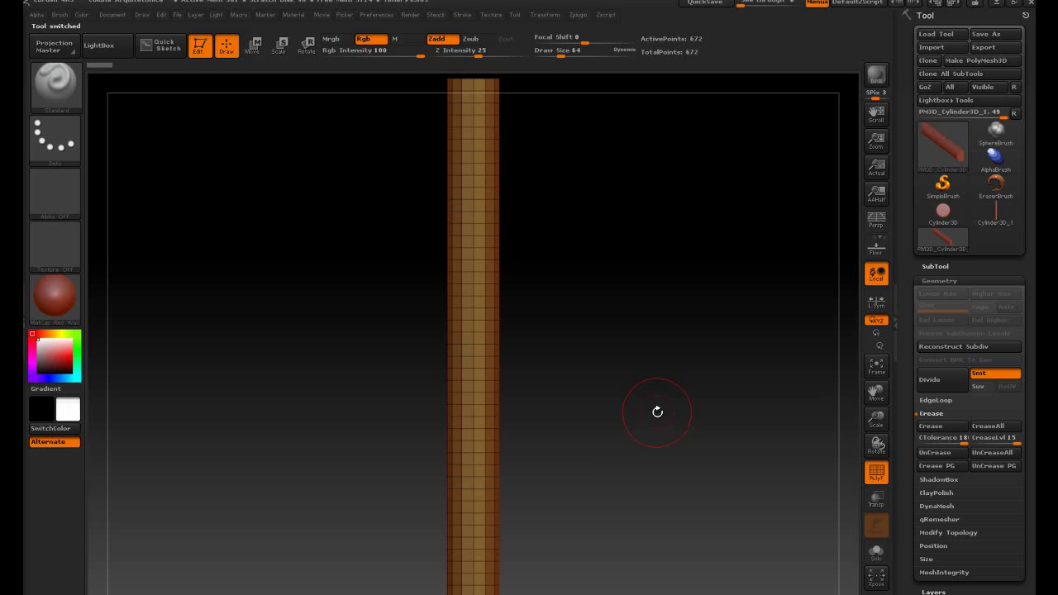
{"action": "left_click", "coordinate": [946, 385]}
{"action": "left_click", "coordinate": [945, 380]}
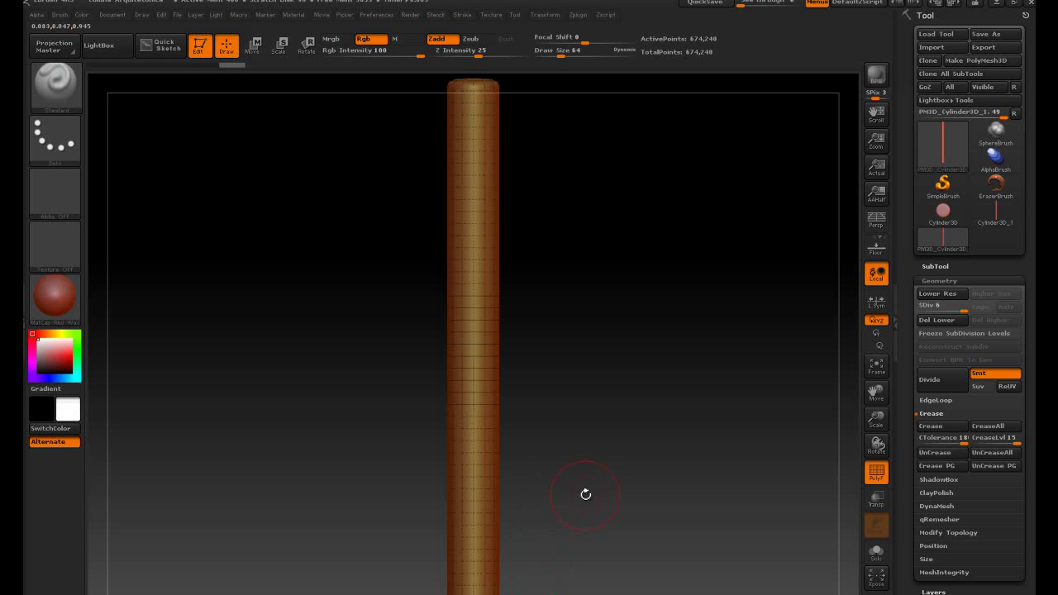
- Select the ClipRect brush from the Brush palette and dismiss its note
{"action": "left_click", "coordinate": [59, 104]}
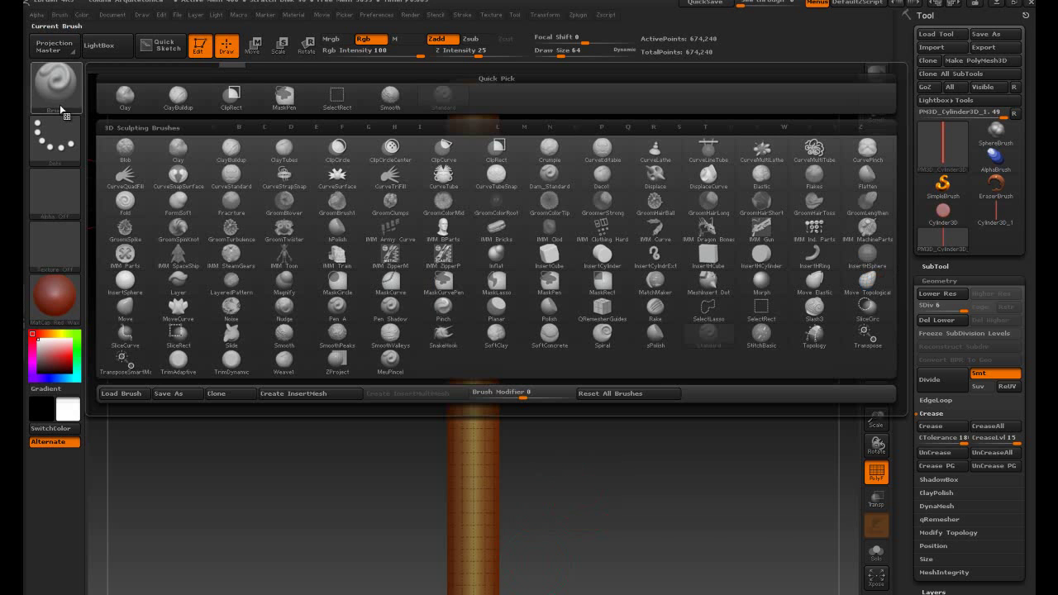
{"action": "left_click", "coordinate": [498, 153]}
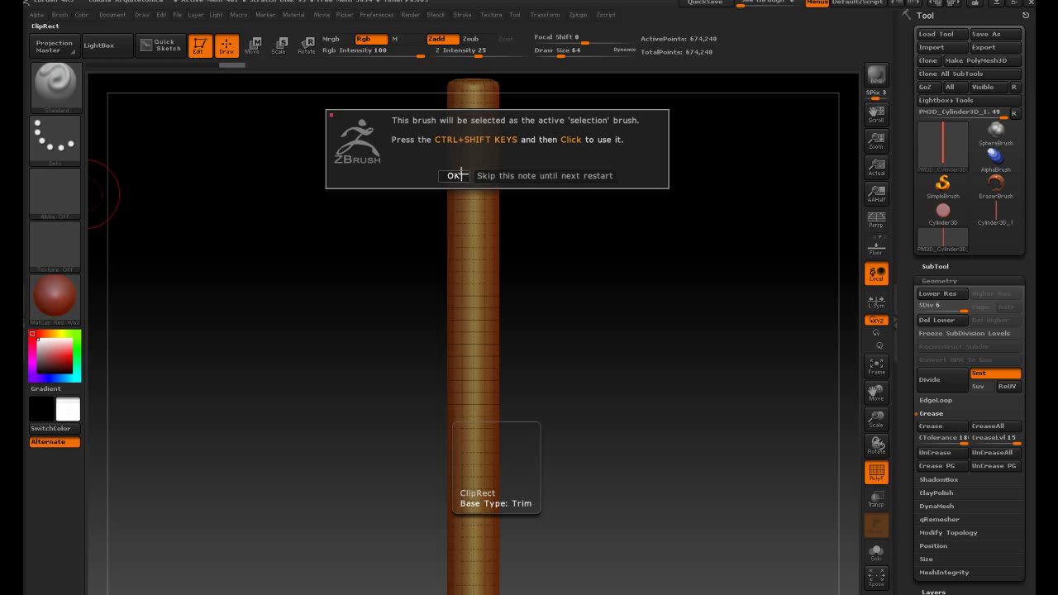
{"action": "left_click", "coordinate": [457, 176]}
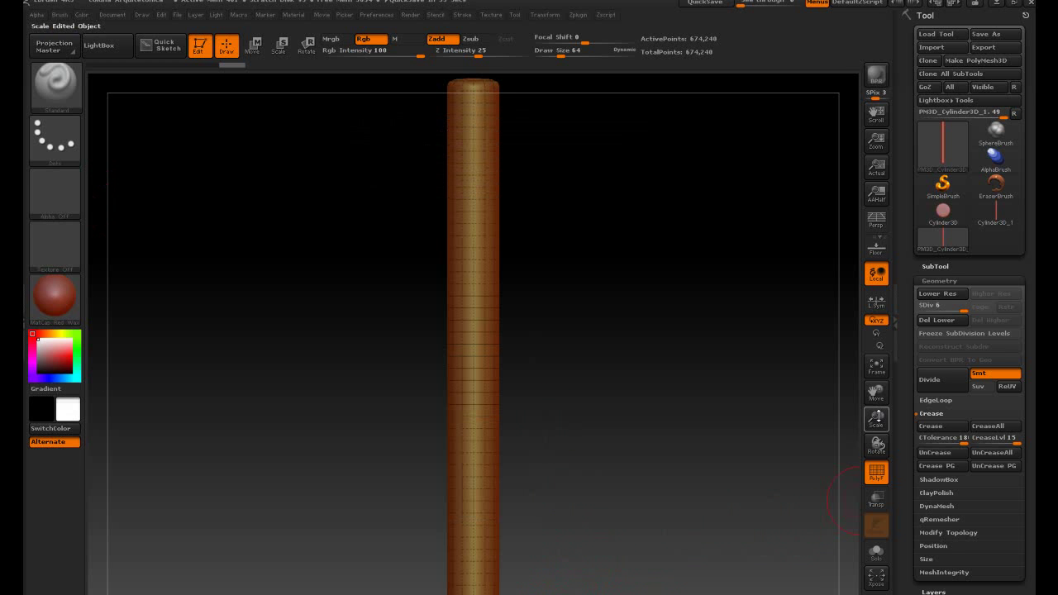
- Ctrl+Shift-drag a clip rectangle over the shaft, then turn off the PolyF wireframe
{"action": "left_click_drag", "start_coordinate": [877, 420], "coordinate": [876, 421]}
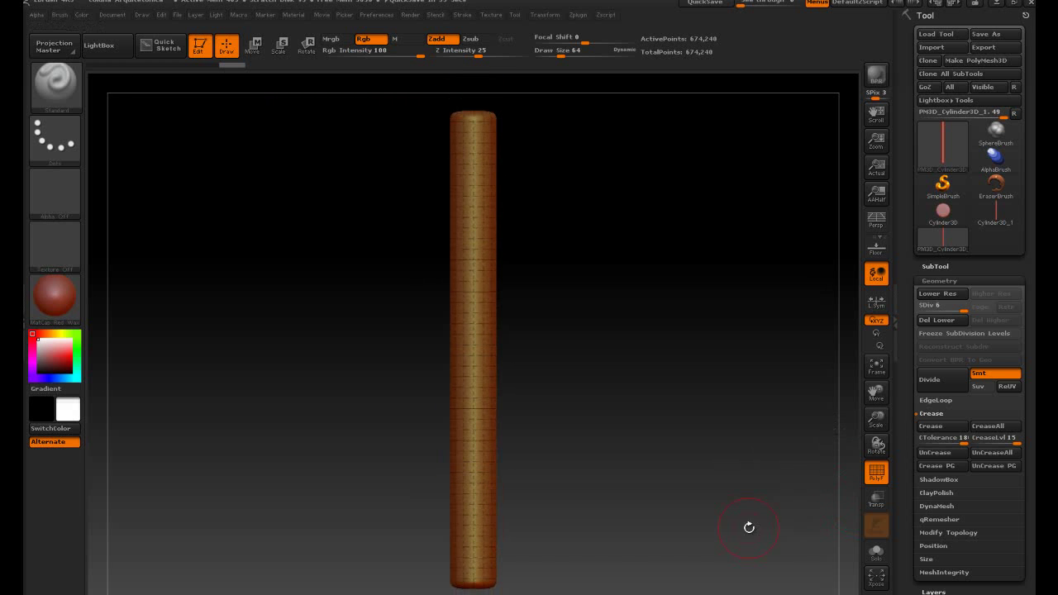
{"action": "key", "text": "ctrl+shift"}
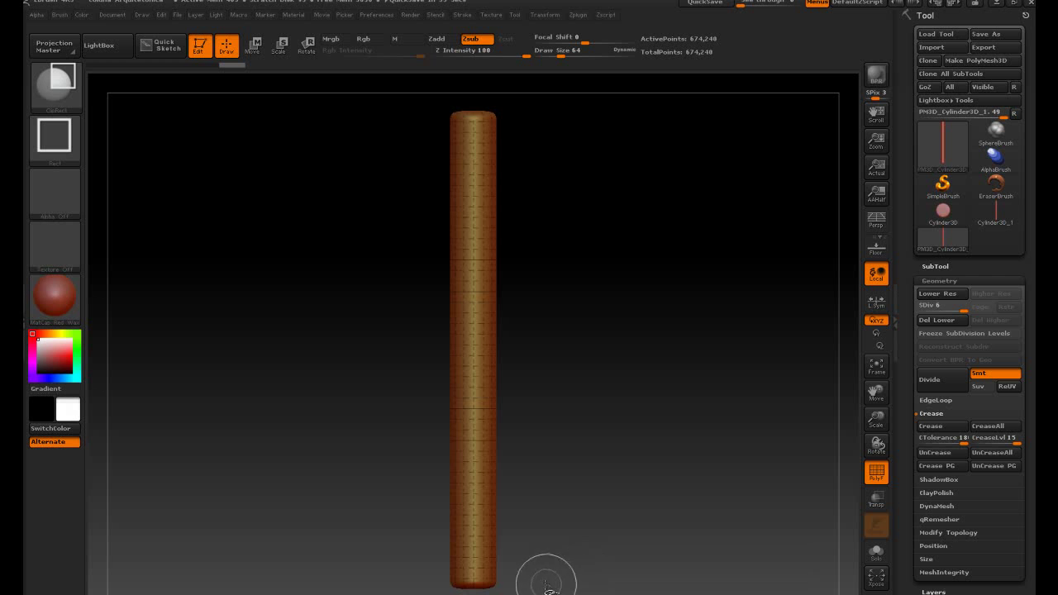
{"action": "mouse_move", "coordinate": [526, 594]}
{"action": "left_mouse_down", "text": "ctrl+shift"}
{"action": "mouse_move", "coordinate": [406, 262]}
{"action": "mouse_move", "coordinate": [406, 110]}
{"action": "mouse_move", "coordinate": [405, 539]}
{"action": "mouse_move", "coordinate": [413, 119]}
{"action": "left_mouse_up", "text": "ctrl+shift"}
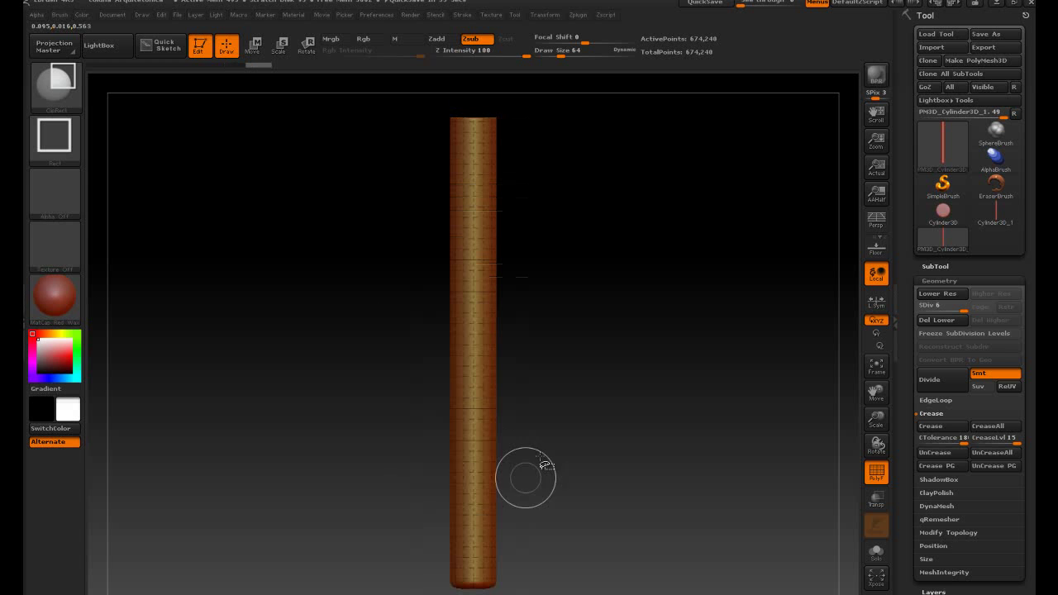
{"action": "left_click_drag", "start_coordinate": [530, 115], "coordinate": [385, 575], "text": "ctrl+shift"}
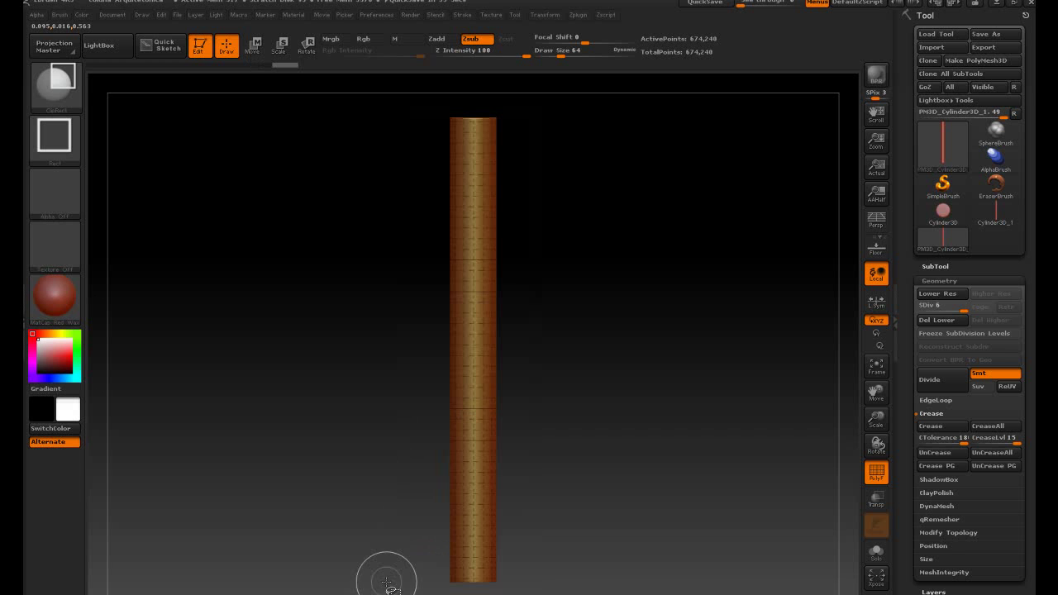
{"action": "mouse_move", "coordinate": [586, 330]}
{"action": "left_mouse_down"}
{"action": "mouse_move", "coordinate": [586, 264]}
{"action": "mouse_move", "coordinate": [603, 441]}
{"action": "mouse_move", "coordinate": [634, 420]}
{"action": "mouse_move", "coordinate": [610, 420]}
{"action": "mouse_move", "coordinate": [635, 428]}
{"action": "mouse_move", "coordinate": [641, 389]}
{"action": "mouse_move", "coordinate": [626, 331]}
{"action": "mouse_move", "coordinate": [548, 253]}
{"action": "mouse_move", "coordinate": [497, 348]}
{"action": "mouse_move", "coordinate": [472, 366]}
{"action": "left_mouse_up"}
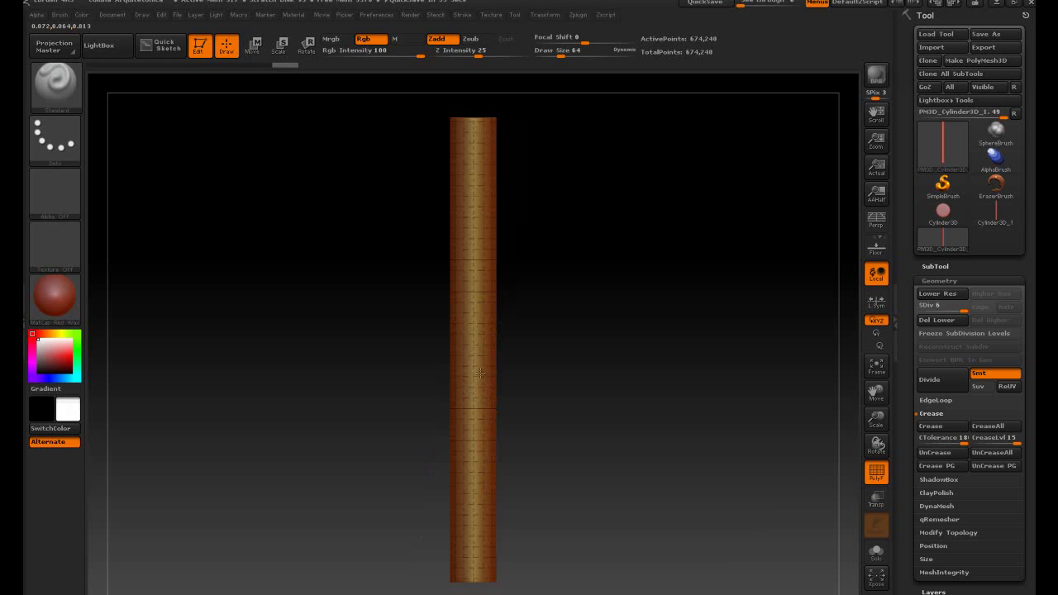
{"action": "left_click", "coordinate": [877, 471]}
{"action": "left_click_drag", "start_coordinate": [581, 298], "coordinate": [582, 314]}
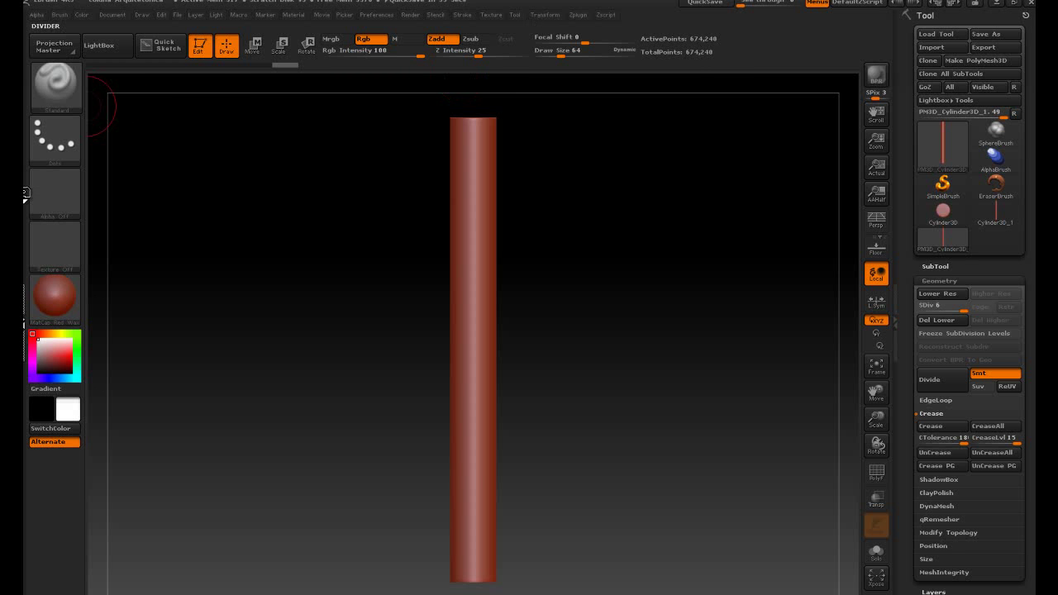
- Dock the Transform palette in the left tray and enable radial symmetry with X mirroring off
{"action": "left_click", "coordinate": [26, 191]}
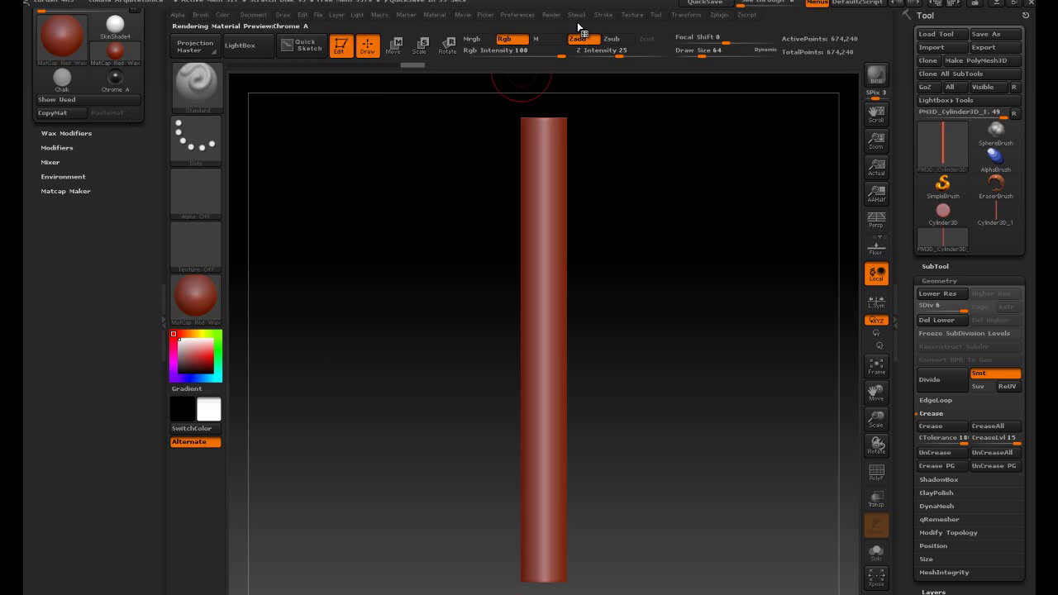
{"action": "left_click", "coordinate": [685, 15]}
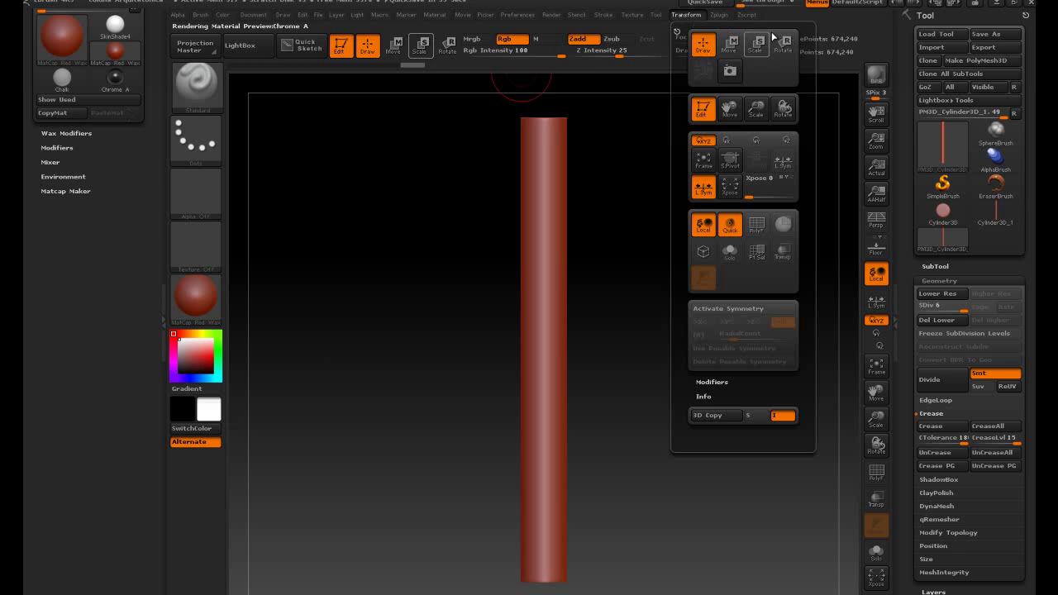
{"action": "left_click_drag", "start_coordinate": [676, 31], "coordinate": [28, 234]}
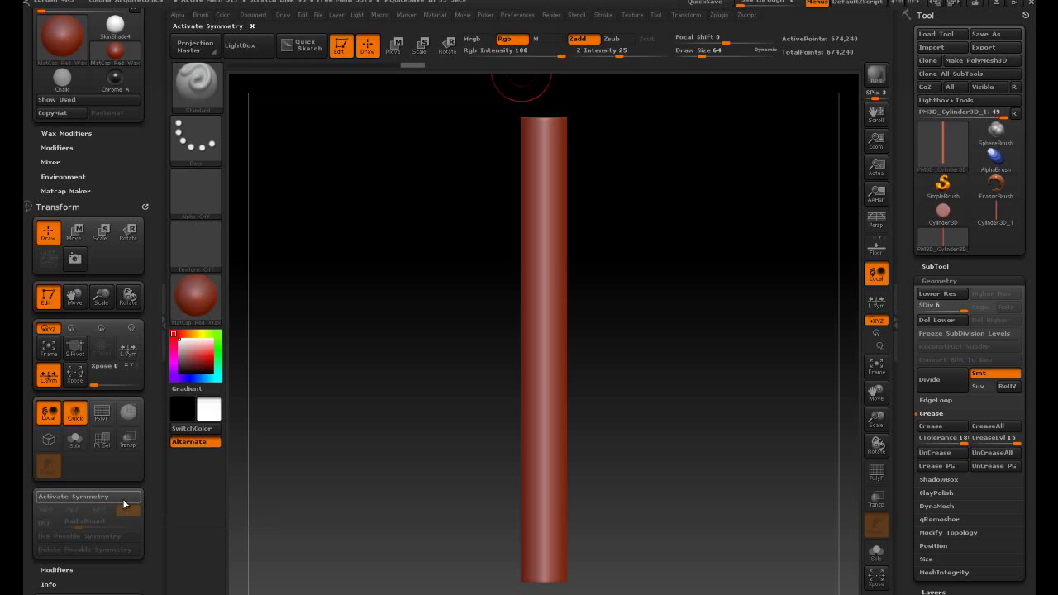
{"action": "left_click", "coordinate": [93, 497]}
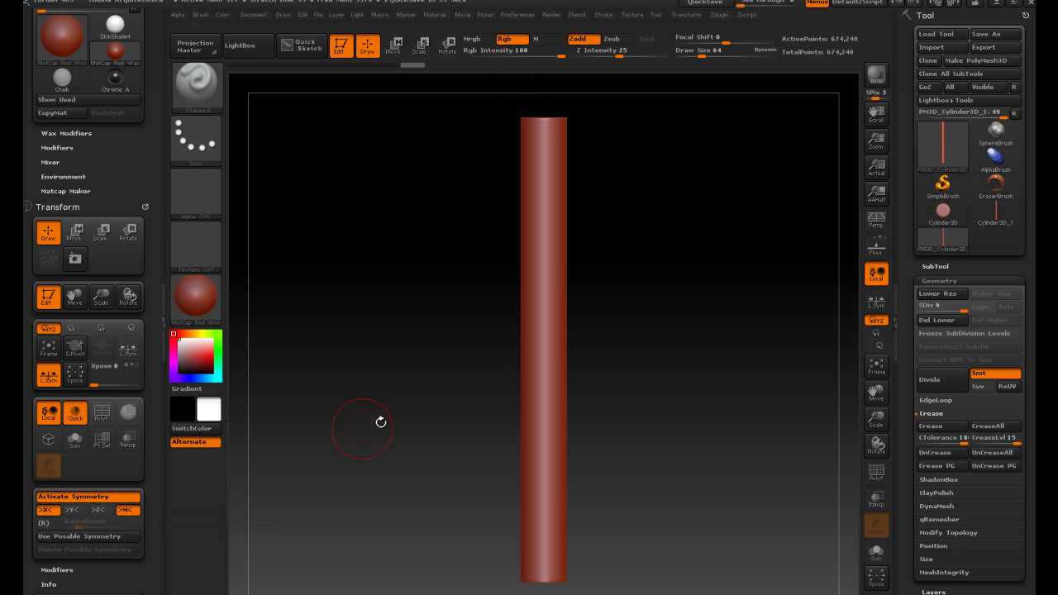
{"action": "left_click", "coordinate": [45, 524]}
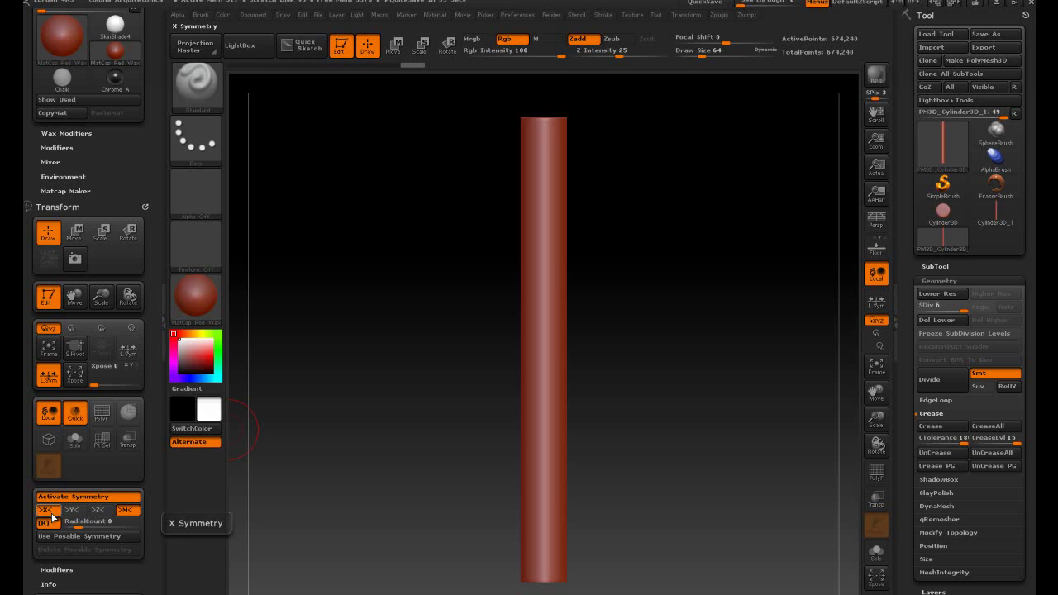
{"action": "left_click", "coordinate": [52, 517]}
- Switch radial symmetry to the Z axis and return to a full front view of the column
{"action": "left_click", "coordinate": [95, 512]}
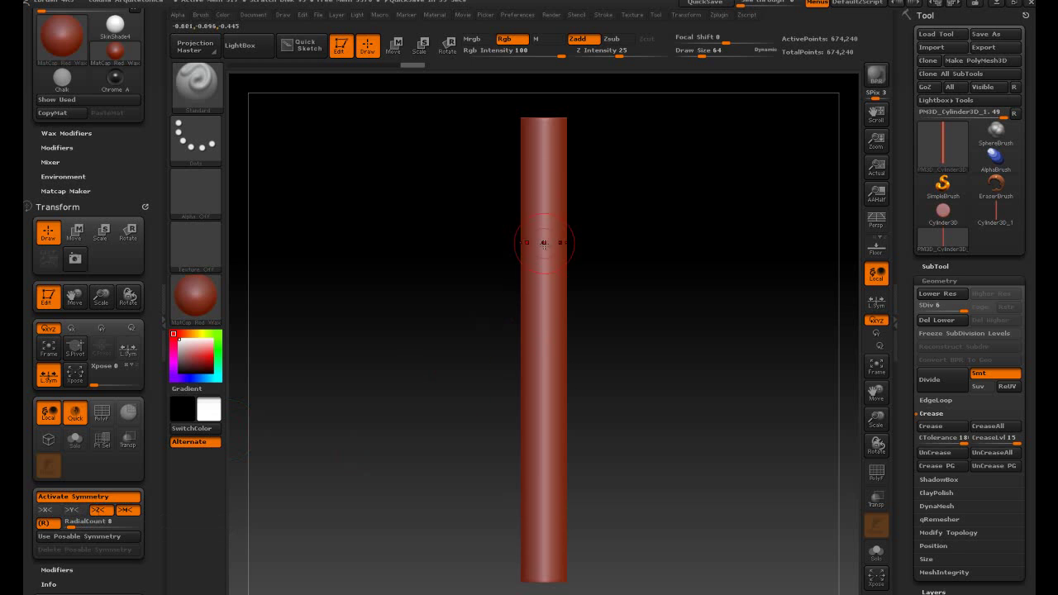
{"action": "left_click_drag", "start_coordinate": [652, 193], "coordinate": [677, 256]}
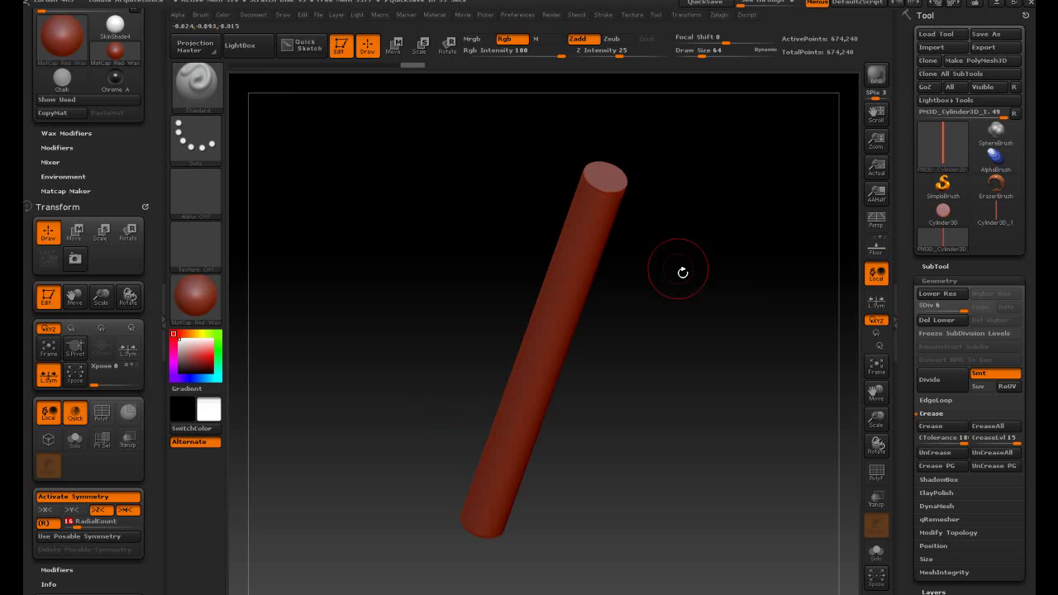
{"action": "left_click_drag", "start_coordinate": [729, 422], "coordinate": [714, 397]}
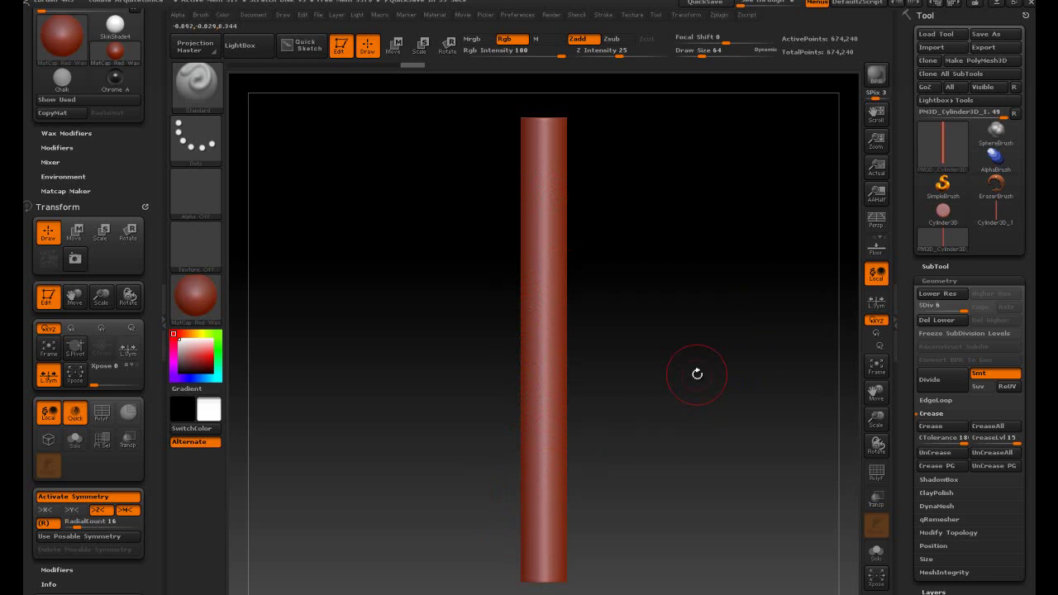
{"action": "left_click_drag", "start_coordinate": [699, 366], "coordinate": [650, 200], "text": "ctrl+shift"}
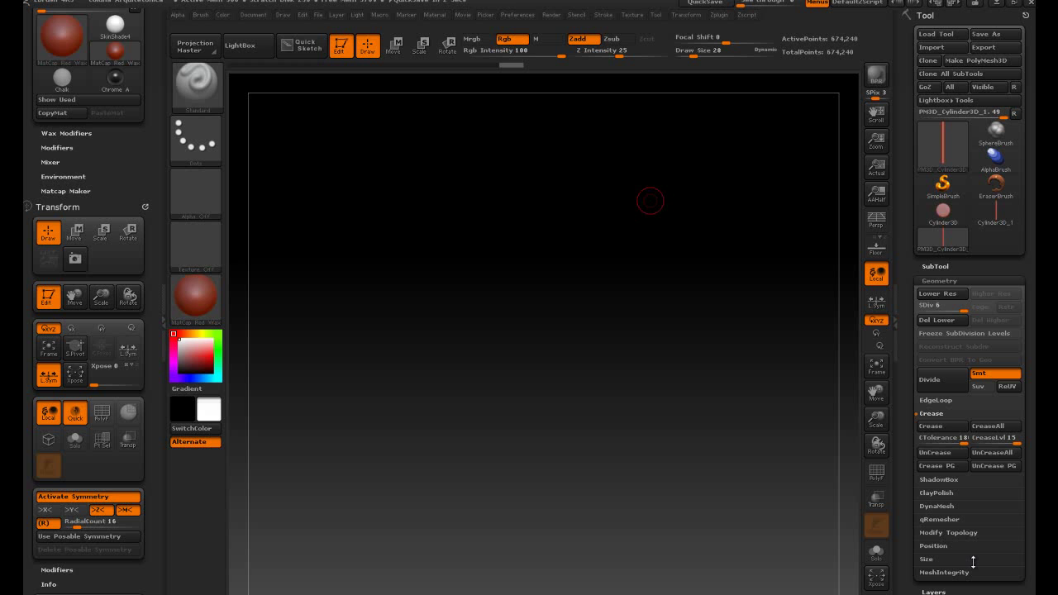
{"action": "left_click", "coordinate": [803, 171], "text": "ctrl+shift"}
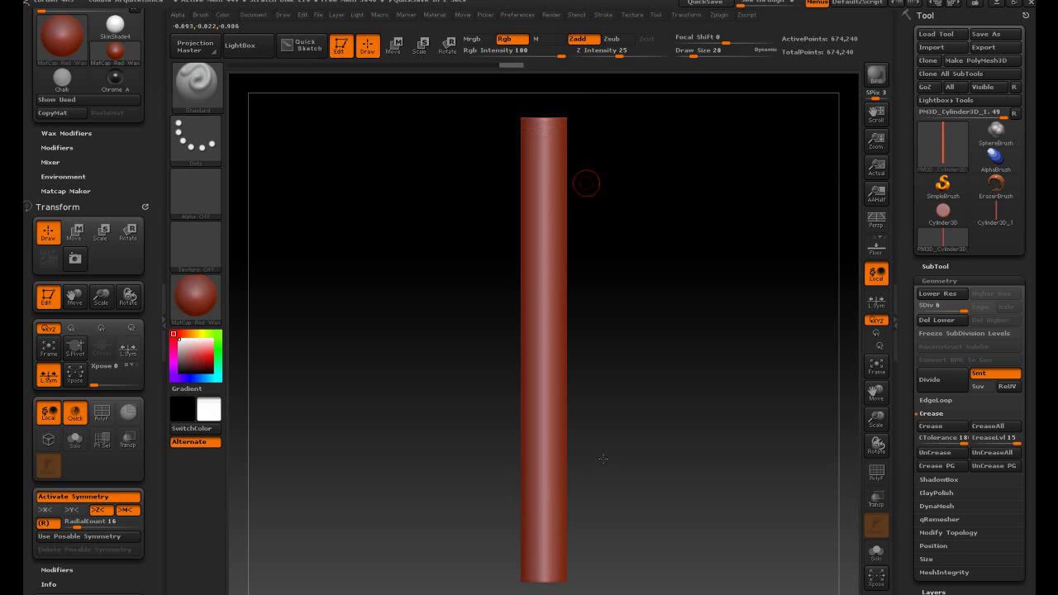
- At Draw Size 20, mask a ring at the column's top, then invert the mask
{"action": "type", "text": "s20"}
{"action": "key", "text": "Return"}
{"action": "key", "text": "bracketright"}
{"action": "key", "text": "s"}
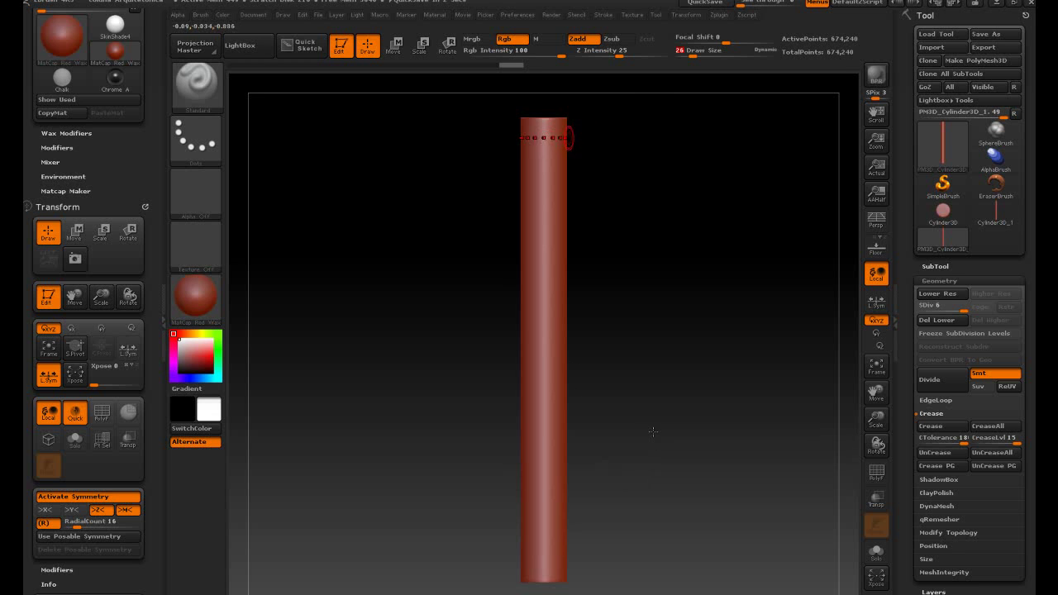
{"action": "left_click_drag", "start_coordinate": [559, 118], "coordinate": [546, 123], "text": "ctrl"}
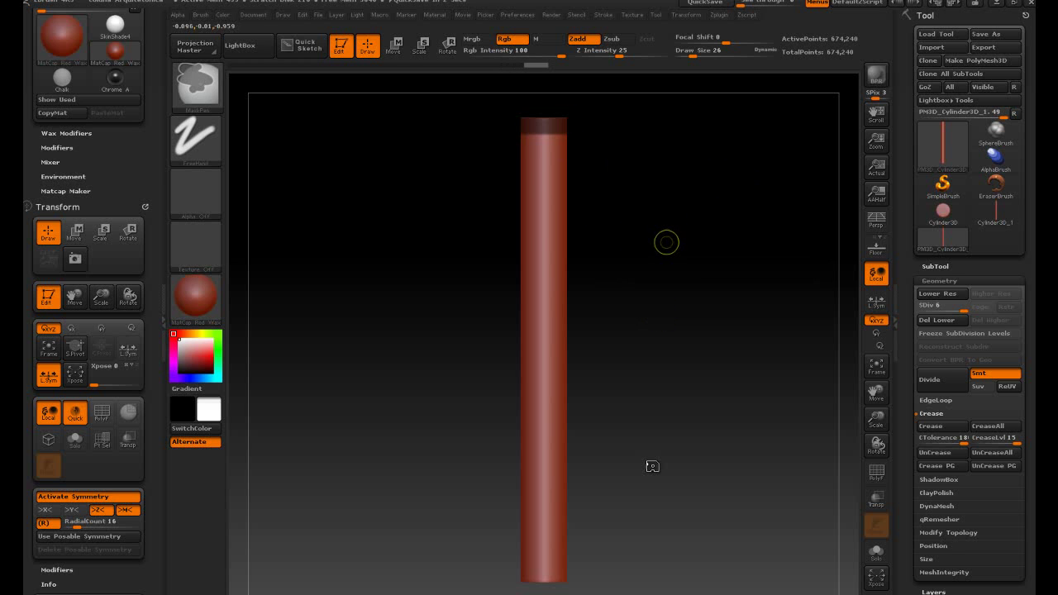
{"action": "left_click", "coordinate": [647, 185], "text": "ctrl"}
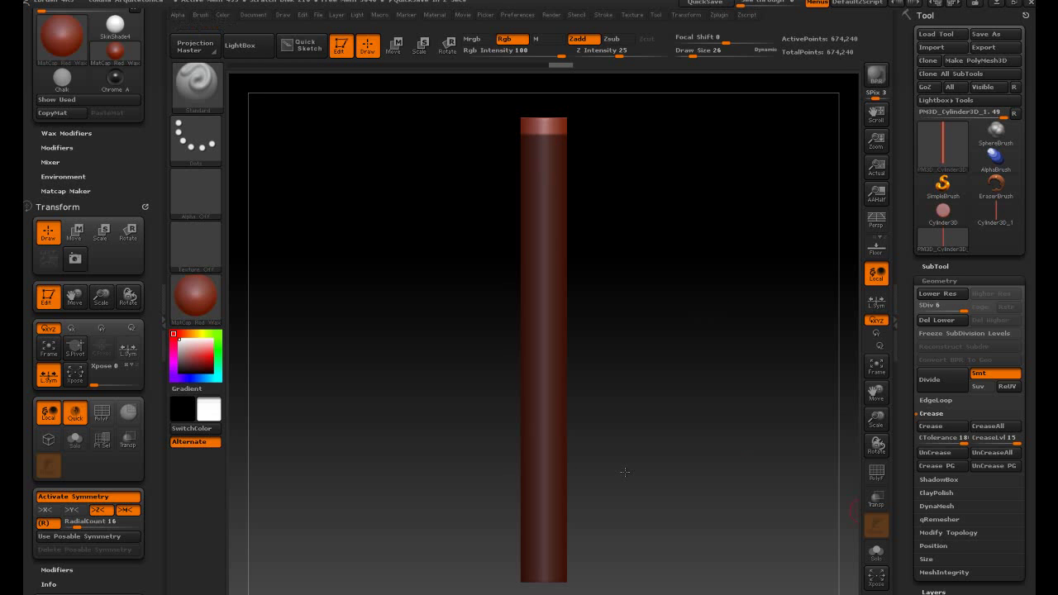
- Swell the unmasked top band with Deformation > Inflate into a wider collar, then clear the mask
{"action": "scroll", "coordinate": [969, 331], "scroll_direction": "down", "scroll_amount": 2}
{"action": "scroll", "coordinate": [970, 331], "scroll_direction": "down", "scroll_amount": 5}
{"action": "scroll", "coordinate": [969, 330], "scroll_direction": "down", "scroll_amount": 3}
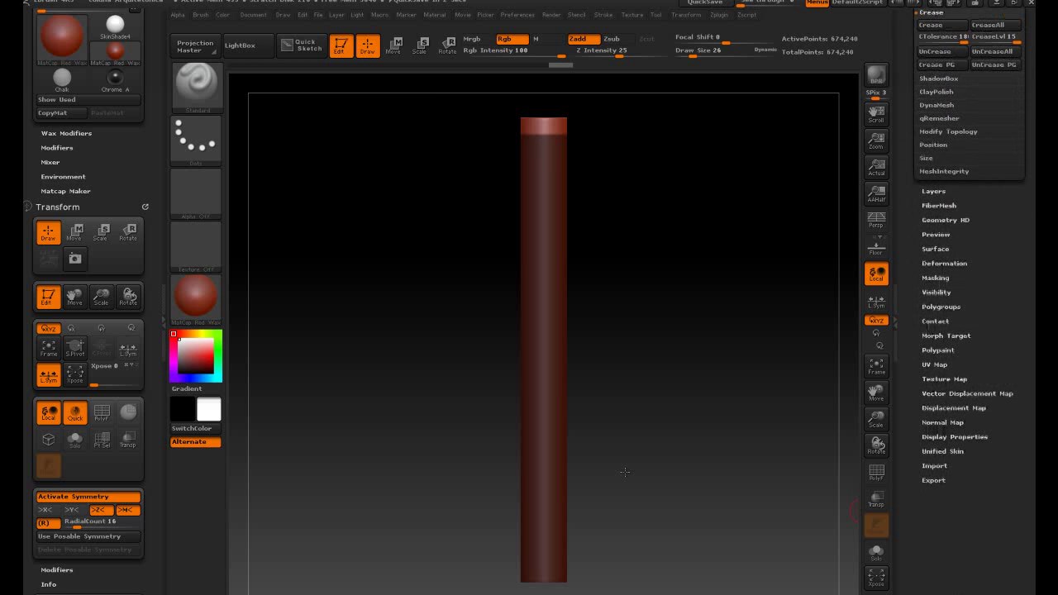
{"action": "left_click", "coordinate": [944, 263]}
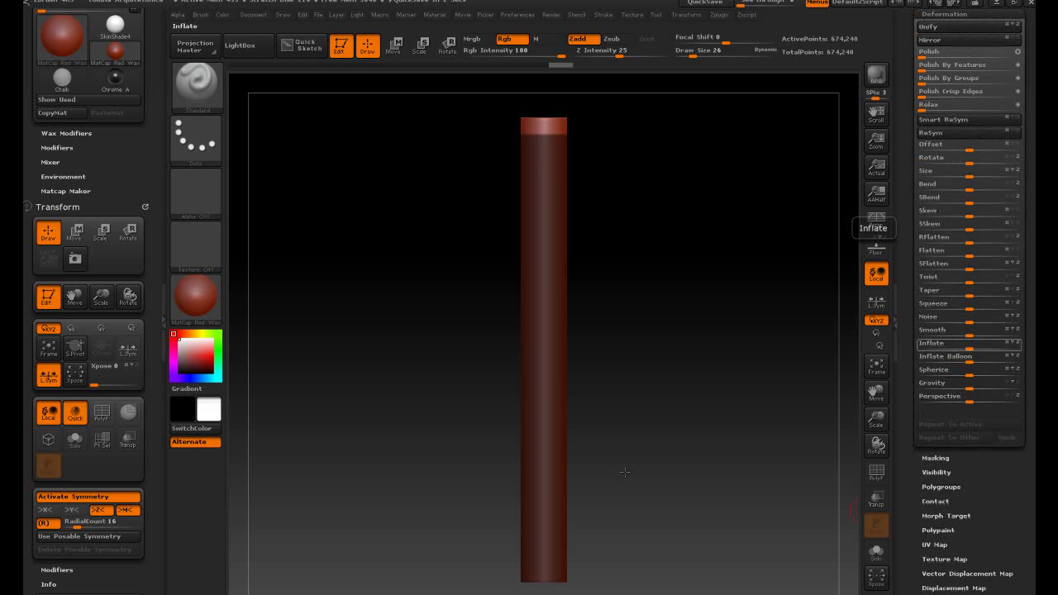
{"action": "left_click", "coordinate": [943, 343]}
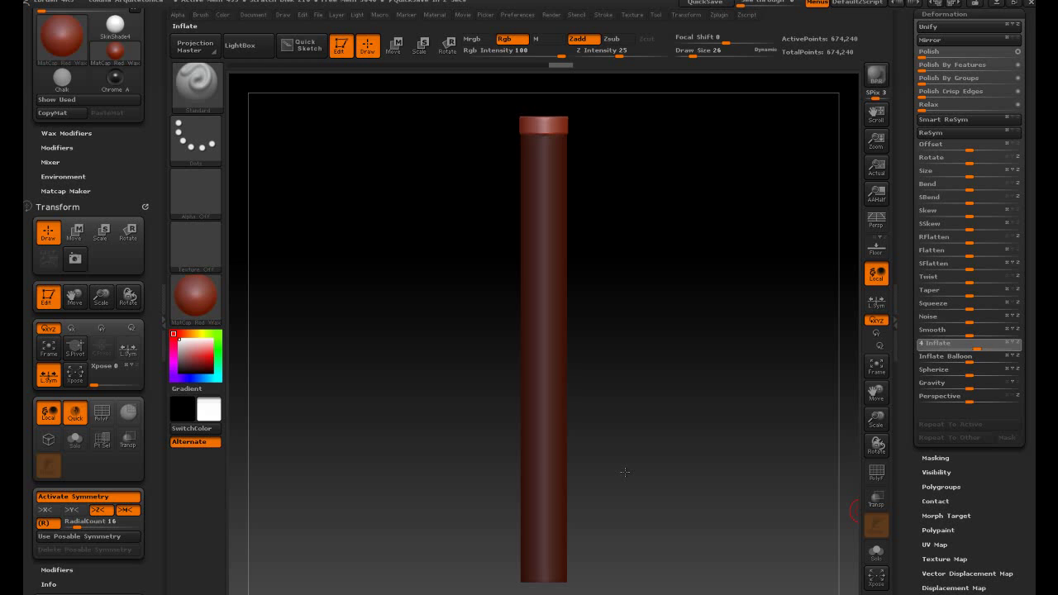
{"action": "left_click_drag", "start_coordinate": [858, 510], "coordinate": [726, 185]}
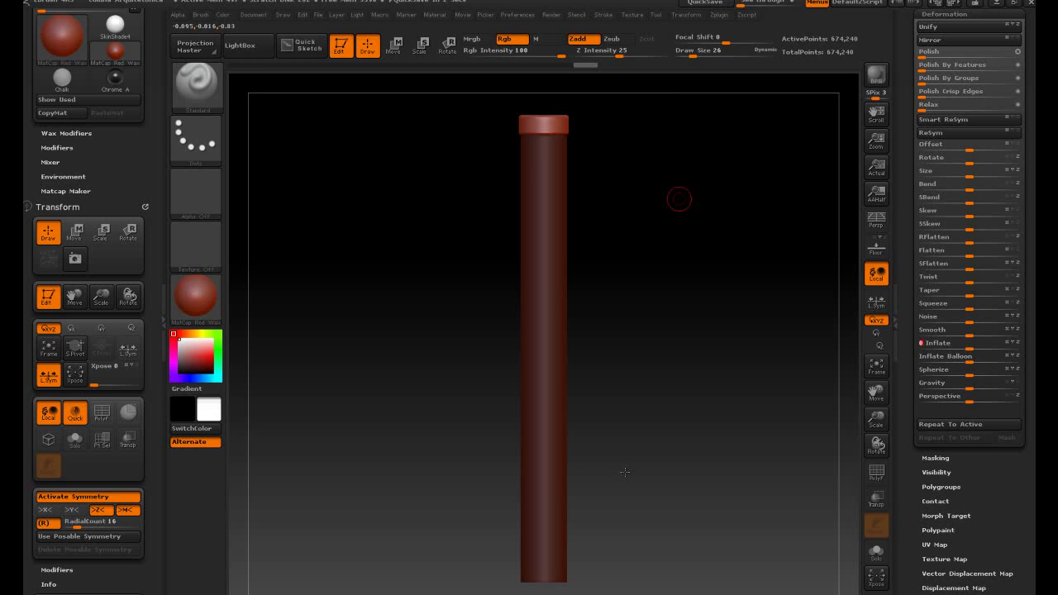
{"action": "left_click", "coordinate": [627, 174], "text": "ctrl"}
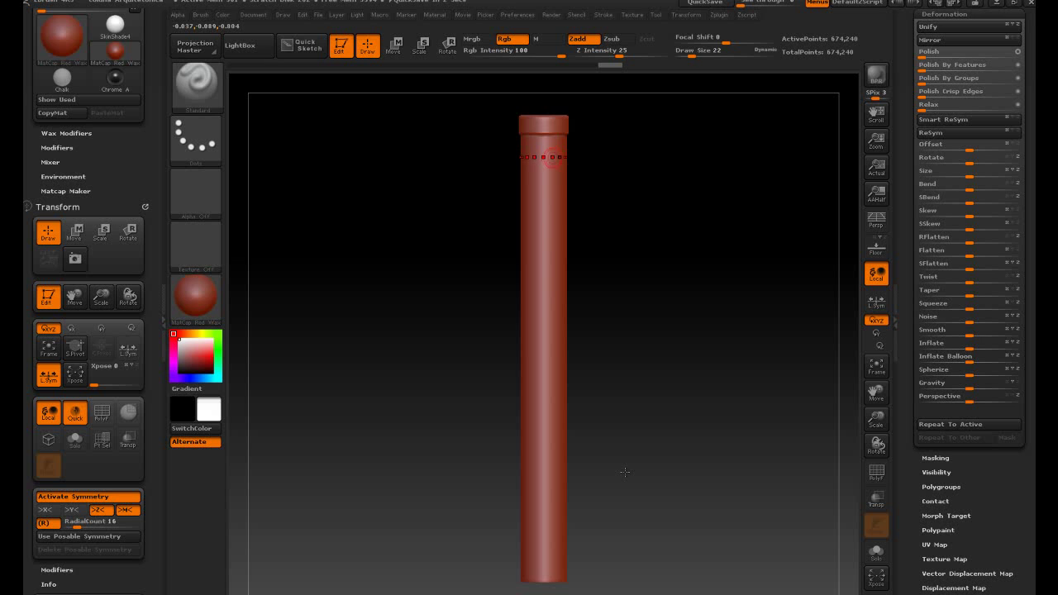
- At Draw Size 10, mask a thin ring below the cap, invert, Inflate it, and clear the mask
{"action": "key", "text": "["}
{"action": "key", "text": "ctrl"}
{"action": "left_click", "coordinate": [544, 143], "text": "ctrl"}
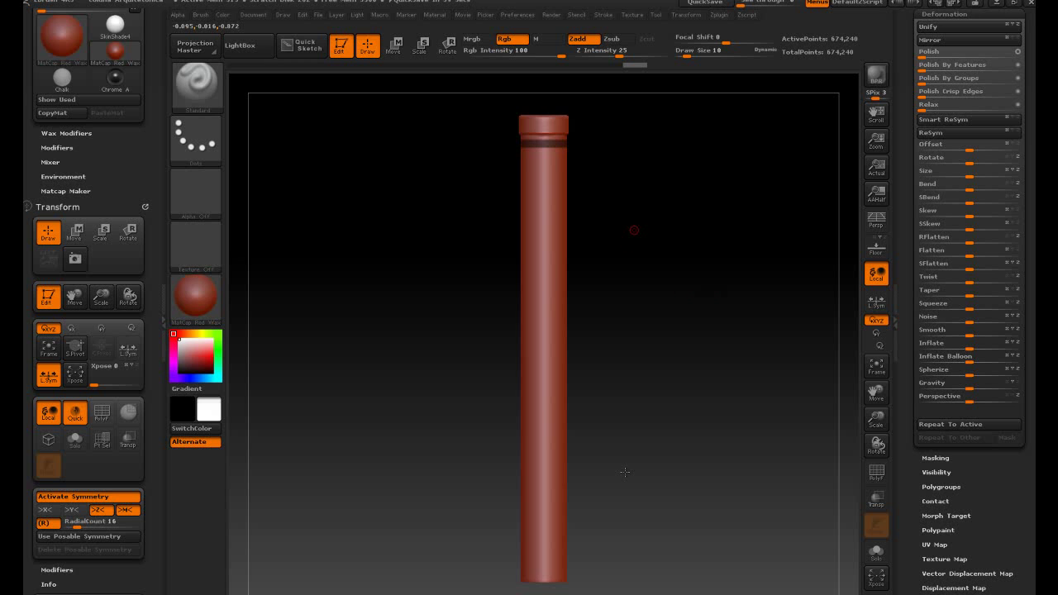
{"action": "left_click", "coordinate": [632, 232], "text": "ctrl"}
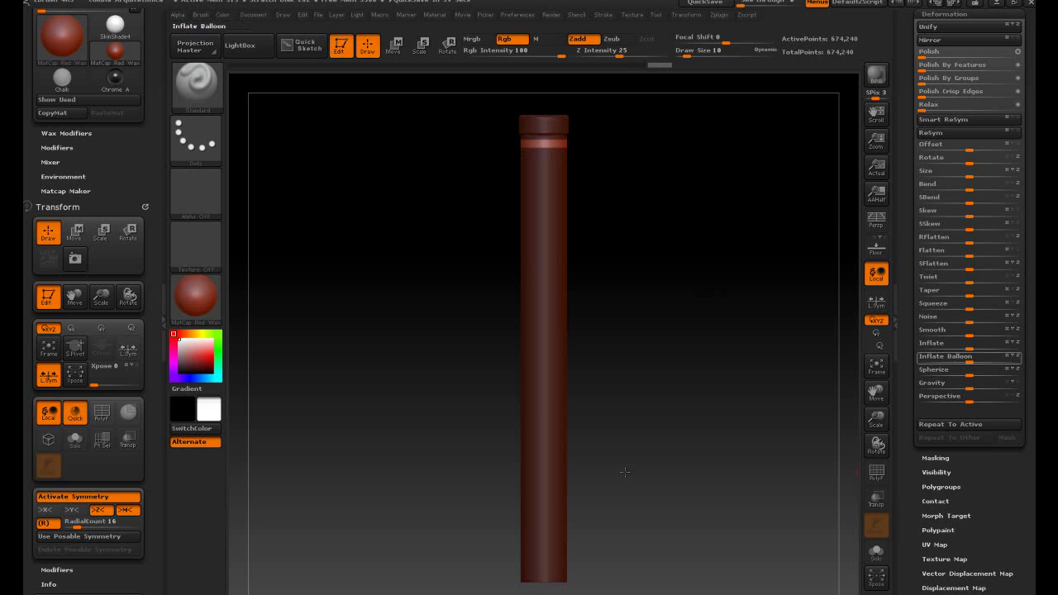
{"action": "left_click_drag", "start_coordinate": [970, 346], "coordinate": [959, 345]}
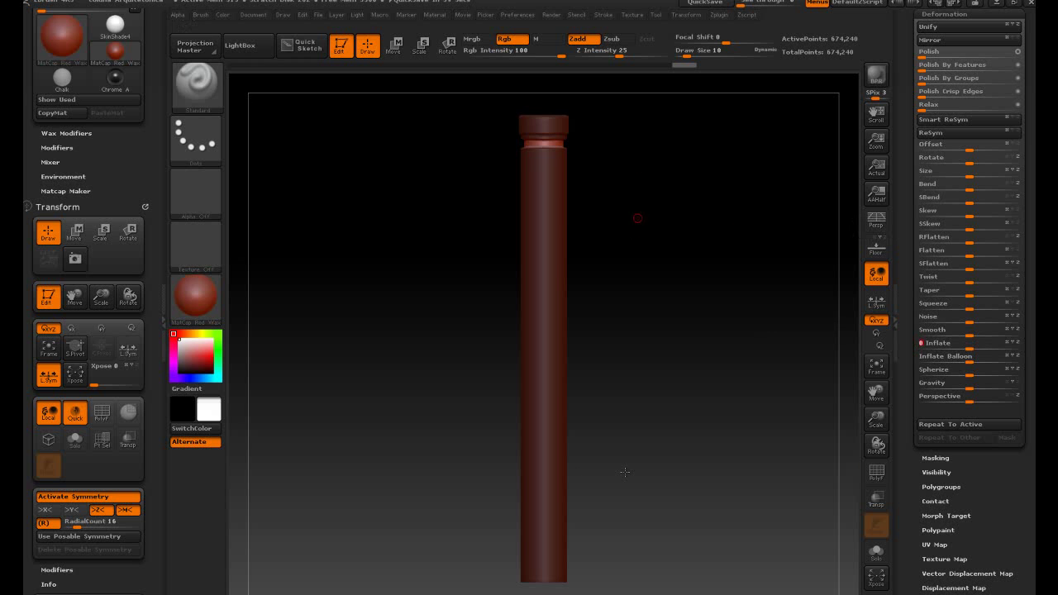
{"action": "key", "text": "ctrl"}
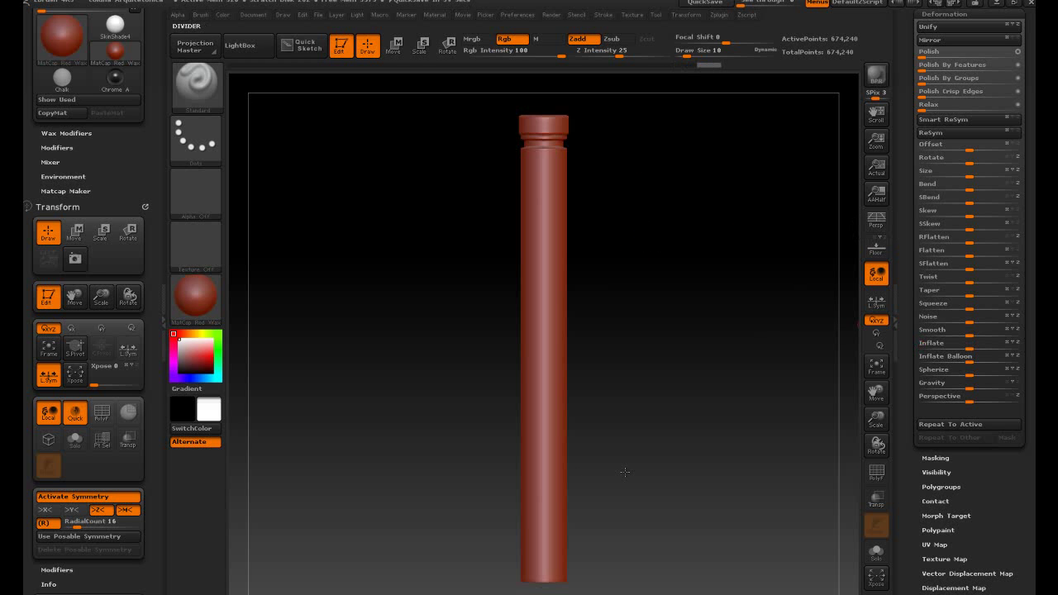
- Mask a band around the upper shaft just below the capital and adjust its edges
{"action": "left_click_drag", "start_coordinate": [101, 297], "coordinate": [106, 273]}
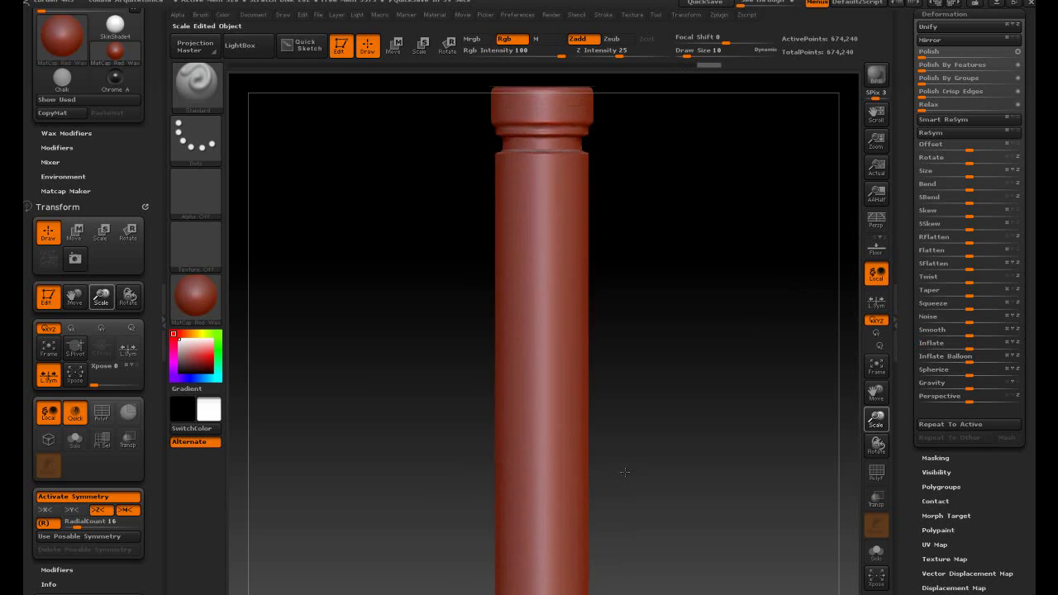
{"action": "left_click_drag", "start_coordinate": [686, 206], "coordinate": [711, 348]}
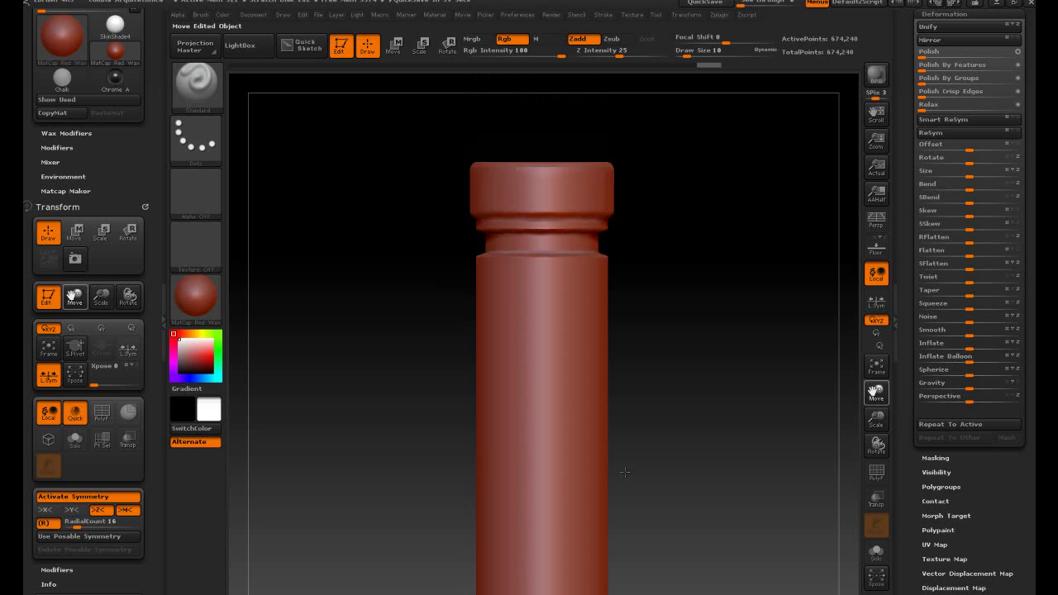
{"action": "left_click_drag", "start_coordinate": [625, 472], "coordinate": [625, 472], "text": "shift"}
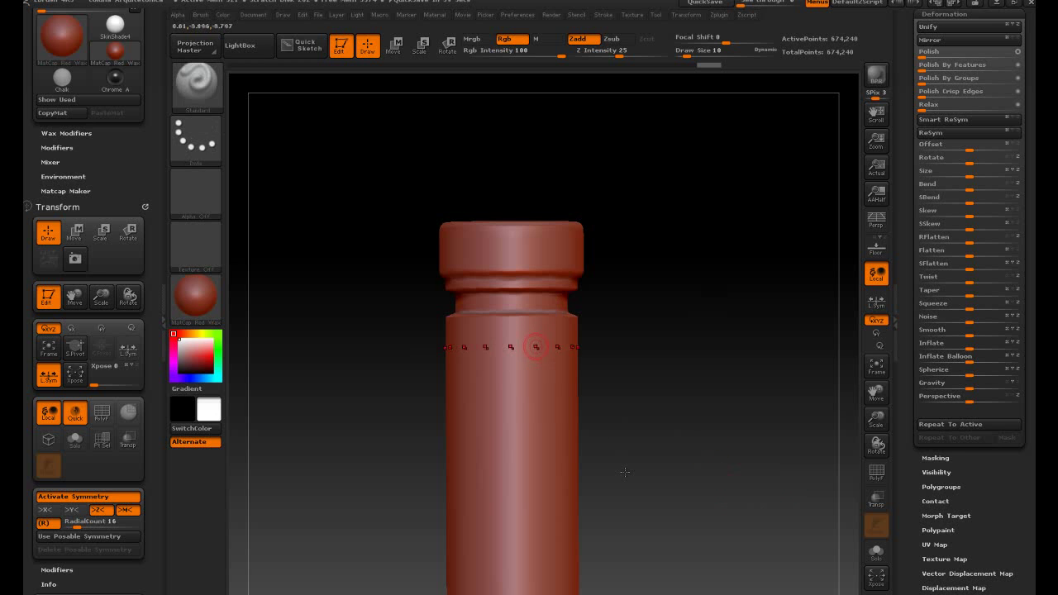
{"action": "key", "text": "ctrl"}
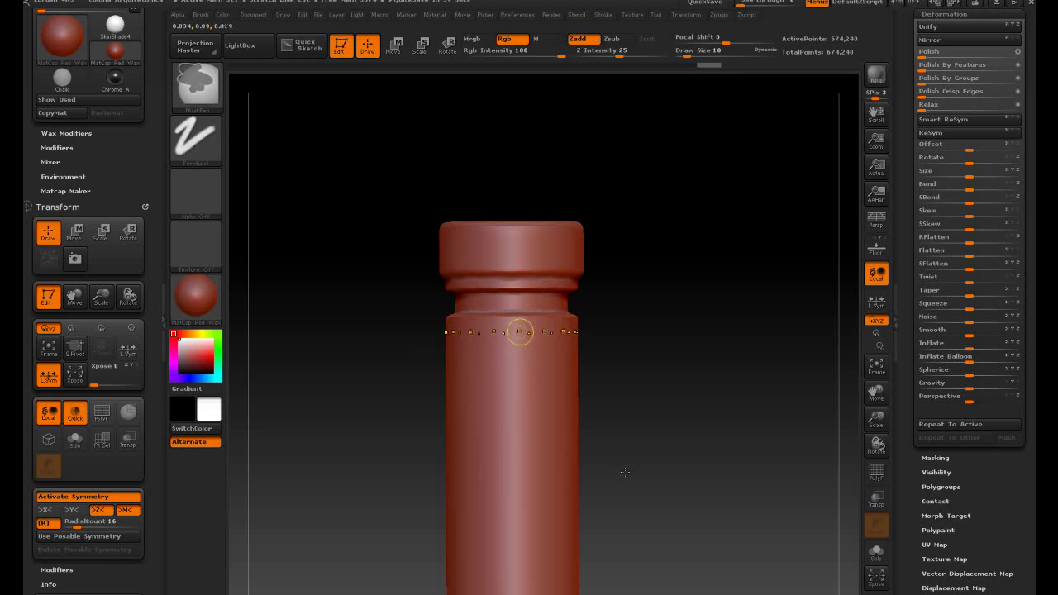
{"action": "left_click_drag", "start_coordinate": [520, 330], "coordinate": [520, 332], "text": "ctrl"}
{"action": "left_click", "coordinate": [625, 472], "text": "ctrl"}
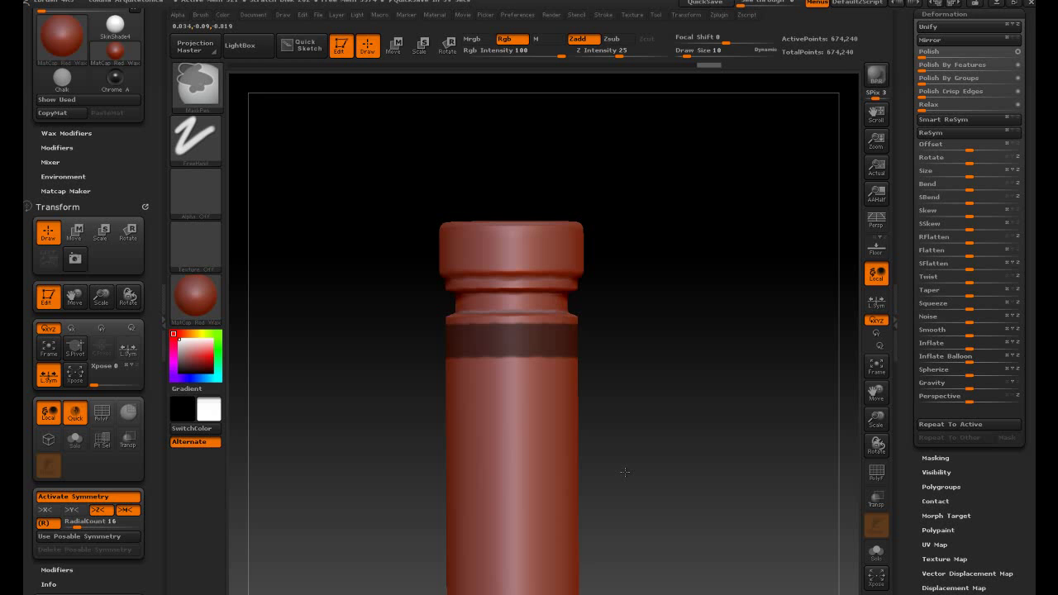
{"action": "left_click", "coordinate": [625, 472], "text": "ctrl"}
{"action": "left_click", "coordinate": [626, 472], "text": "ctrl"}
{"action": "left_click", "coordinate": [625, 472], "text": "ctrl"}
{"action": "left_click", "coordinate": [625, 473], "text": "ctrl"}
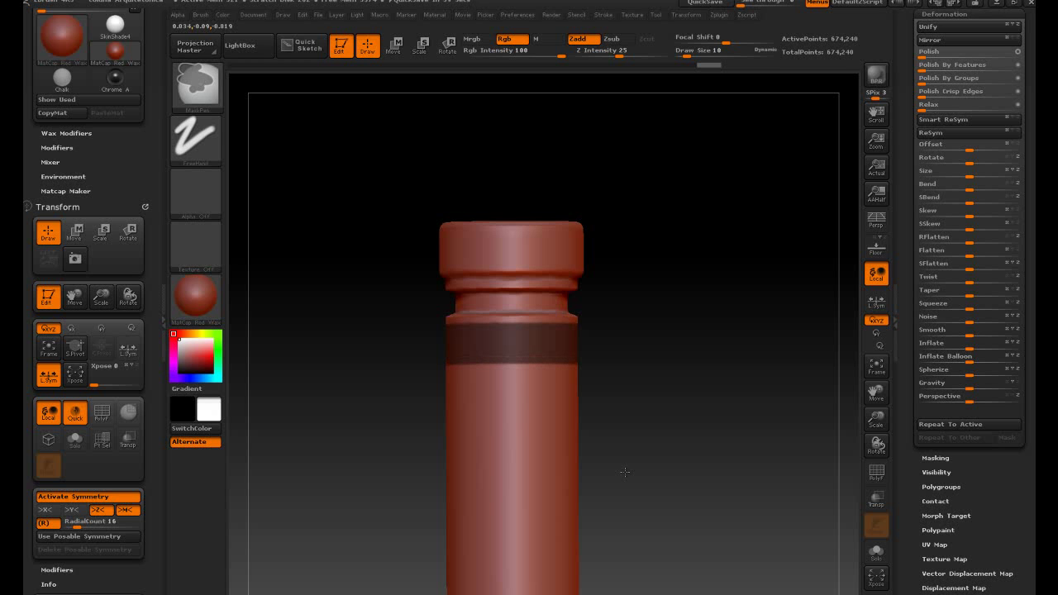
- Sharpen the band mask so only it stays masked, then tidy its top edge with MaskPen
{"action": "left_click_drag", "start_coordinate": [521, 370], "coordinate": [537, 363], "text": "ctrl"}
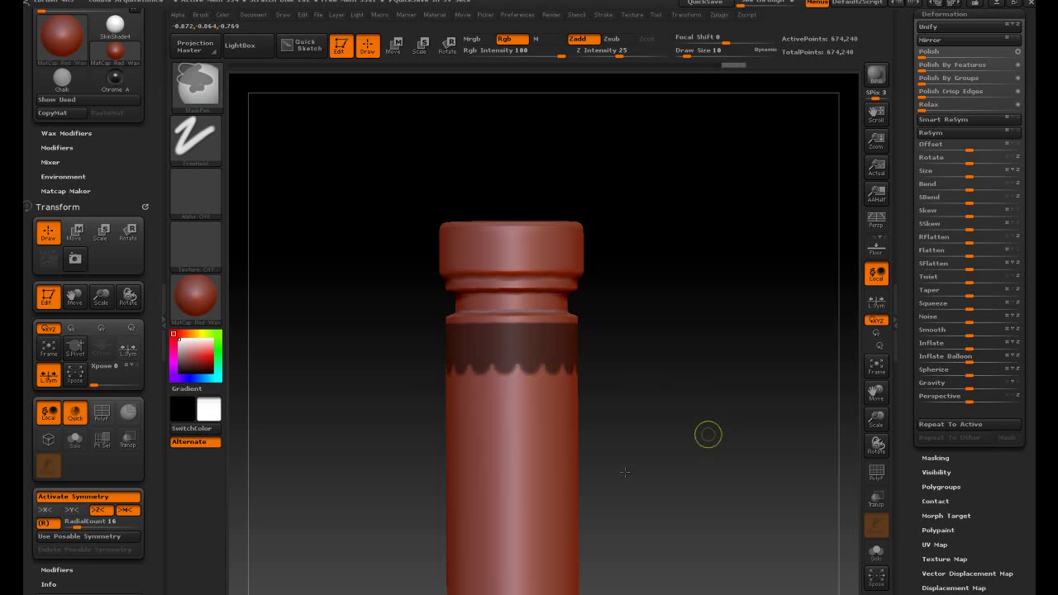
{"action": "key", "text": "s"}
{"action": "left_click", "coordinate": [605, 386], "text": "ctrl"}
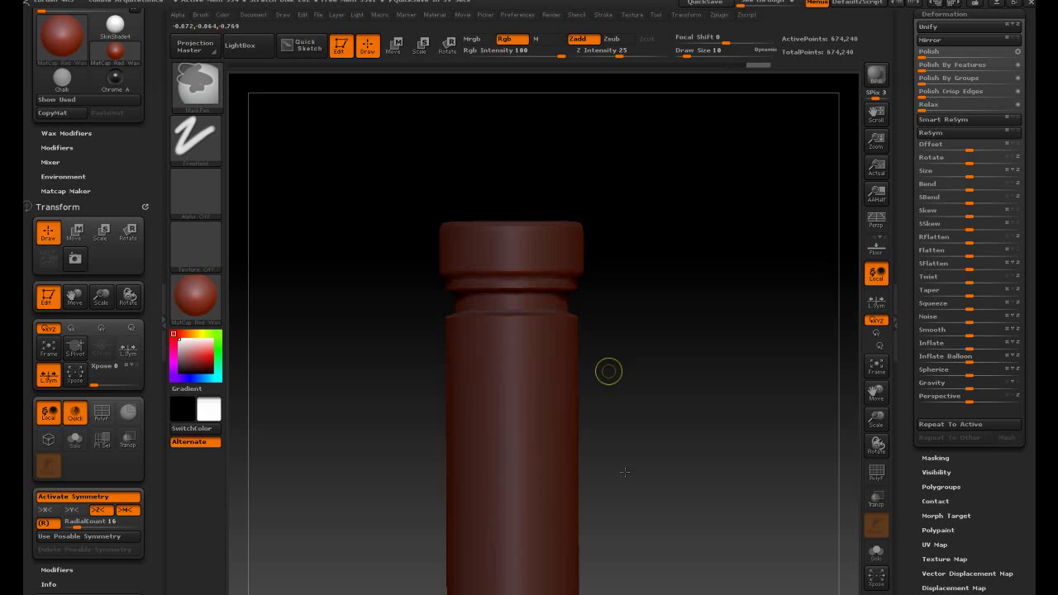
{"action": "left_click", "coordinate": [658, 354], "text": "ctrl"}
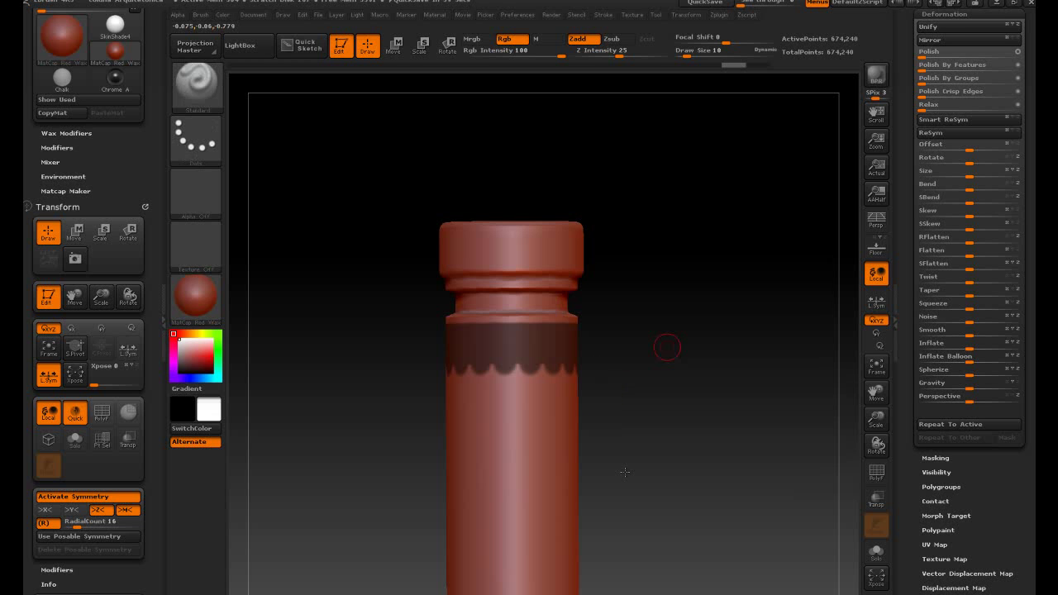
{"action": "key", "text": "ctrl"}
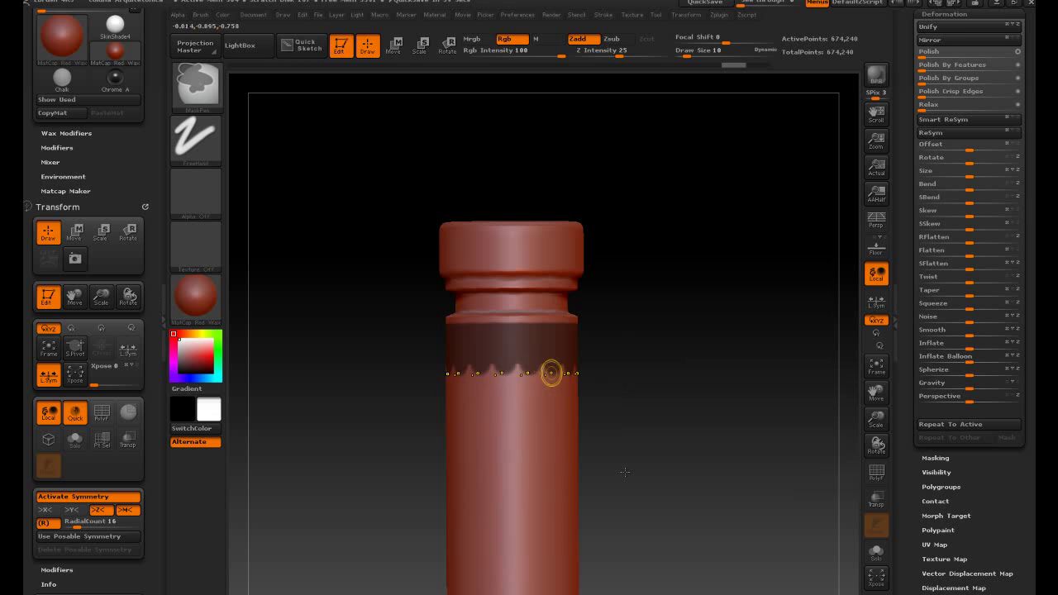
{"action": "left_click", "coordinate": [625, 473], "text": "ctrl+alt"}
{"action": "left_click", "coordinate": [625, 473], "text": "ctrl+alt"}
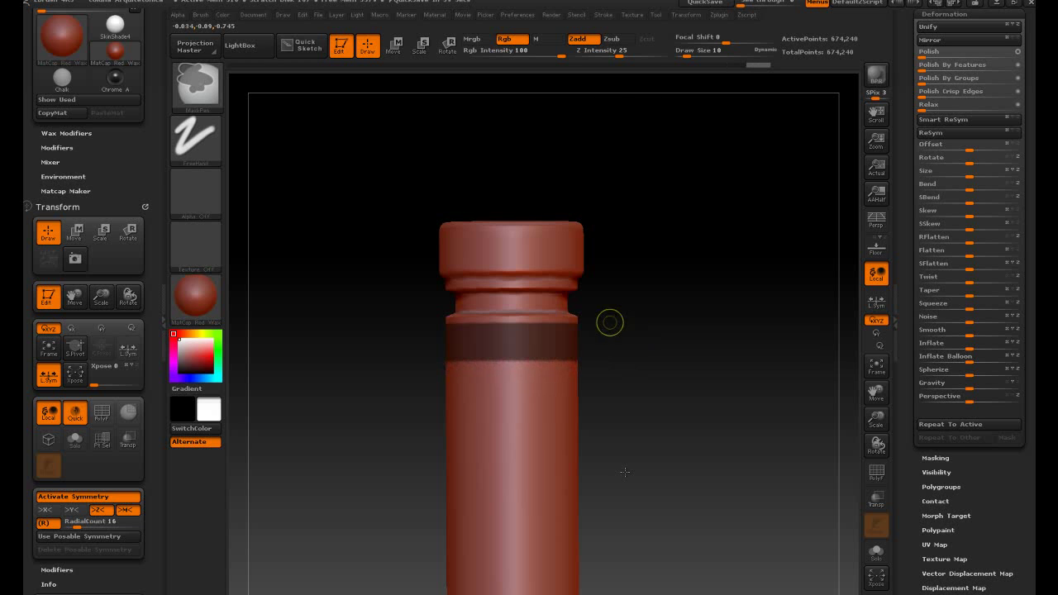
{"action": "key", "text": "ctrl+a"}
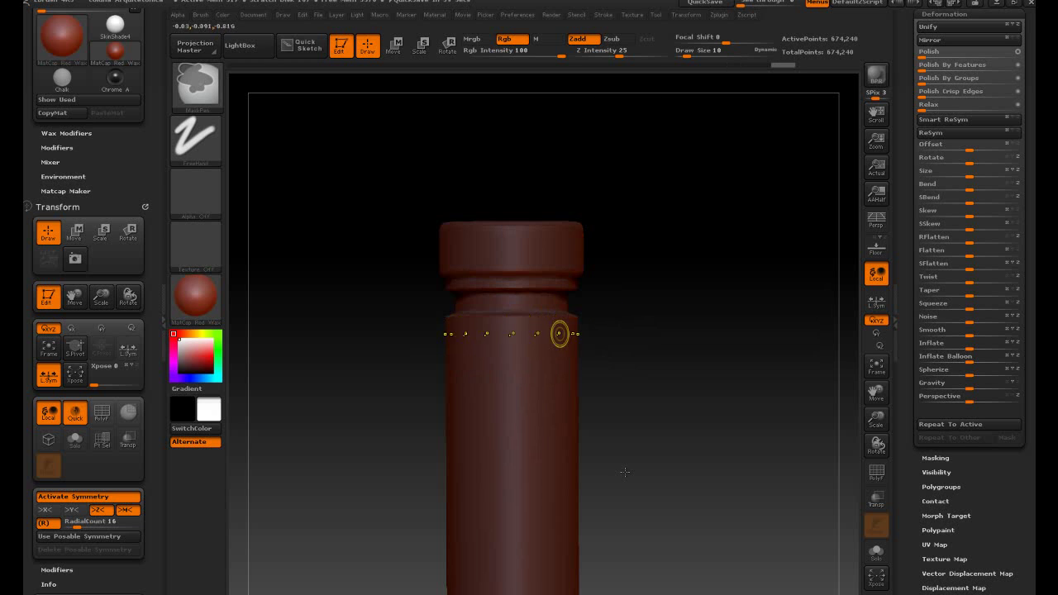
{"action": "key", "text": "ctrl+z"}
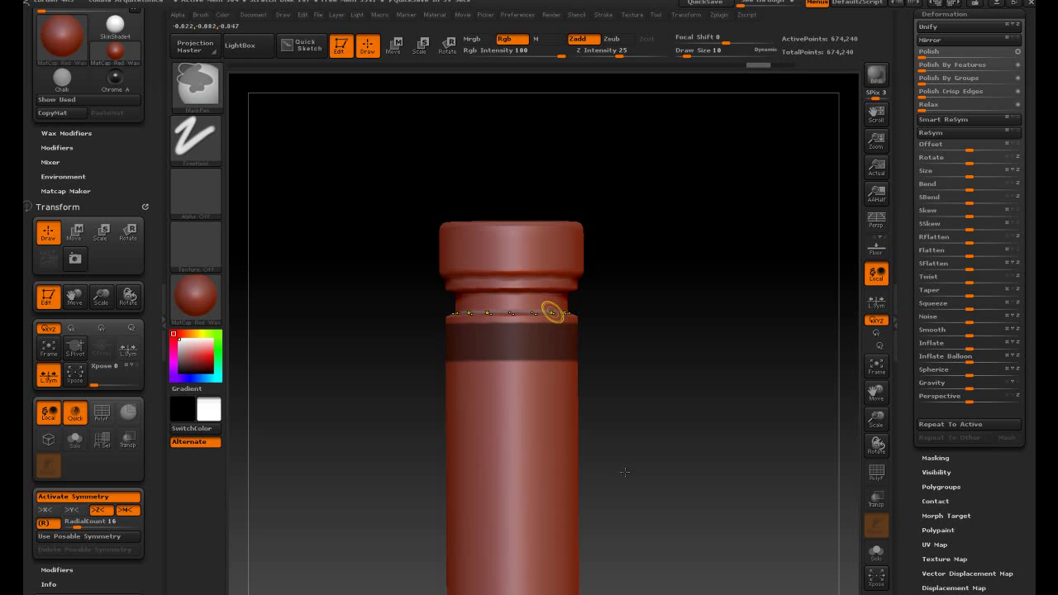
{"action": "left_click_drag", "start_coordinate": [553, 313], "coordinate": [553, 316]}
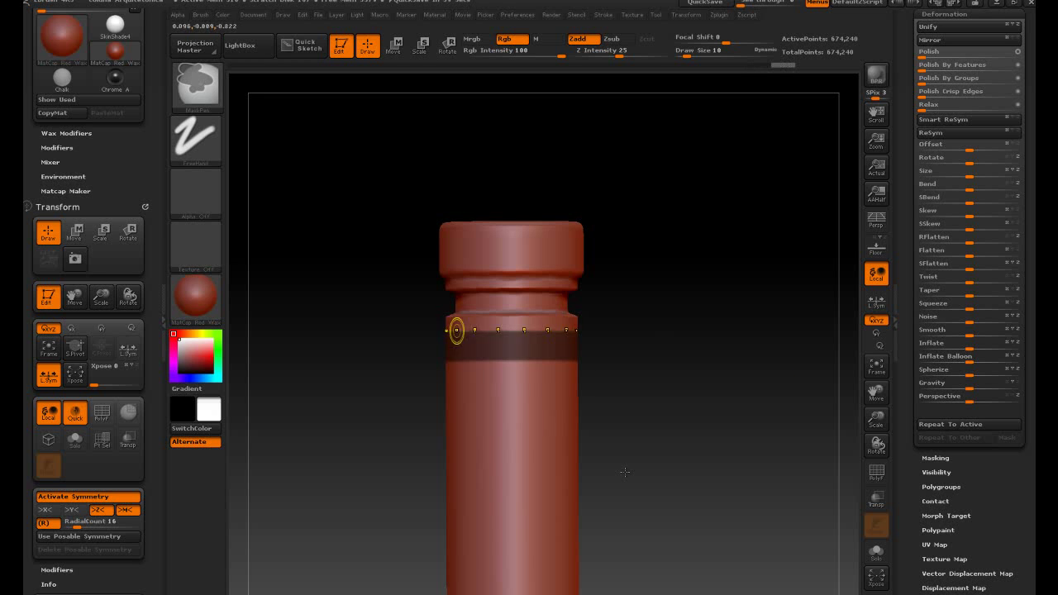
- Invert the mask, Inflate the free band by 4 into a raised ring, and clear the mask
{"action": "left_click", "coordinate": [649, 350], "text": "ctrl"}
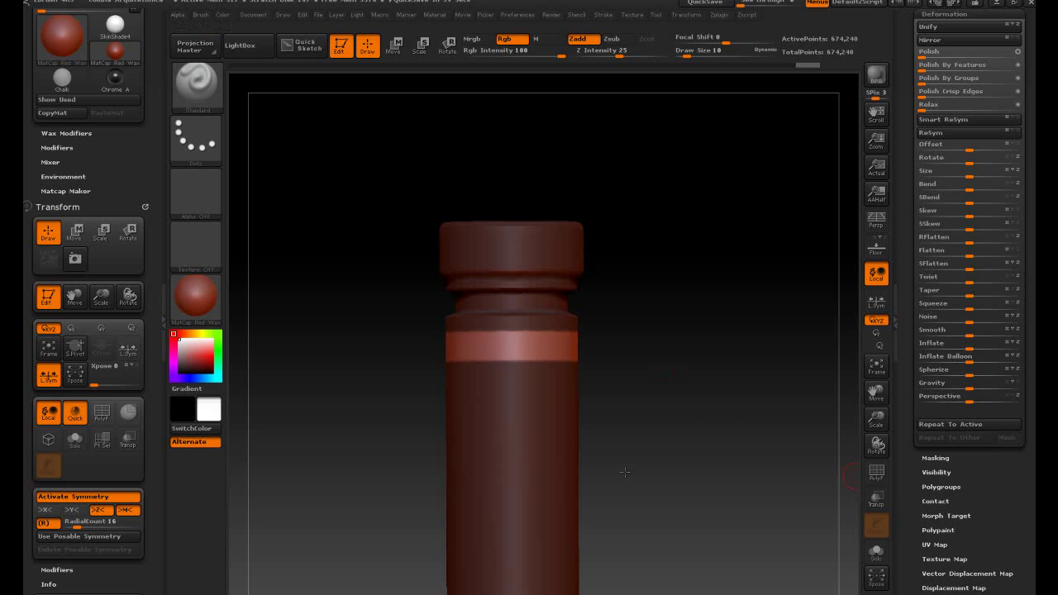
{"action": "left_click", "coordinate": [951, 343]}
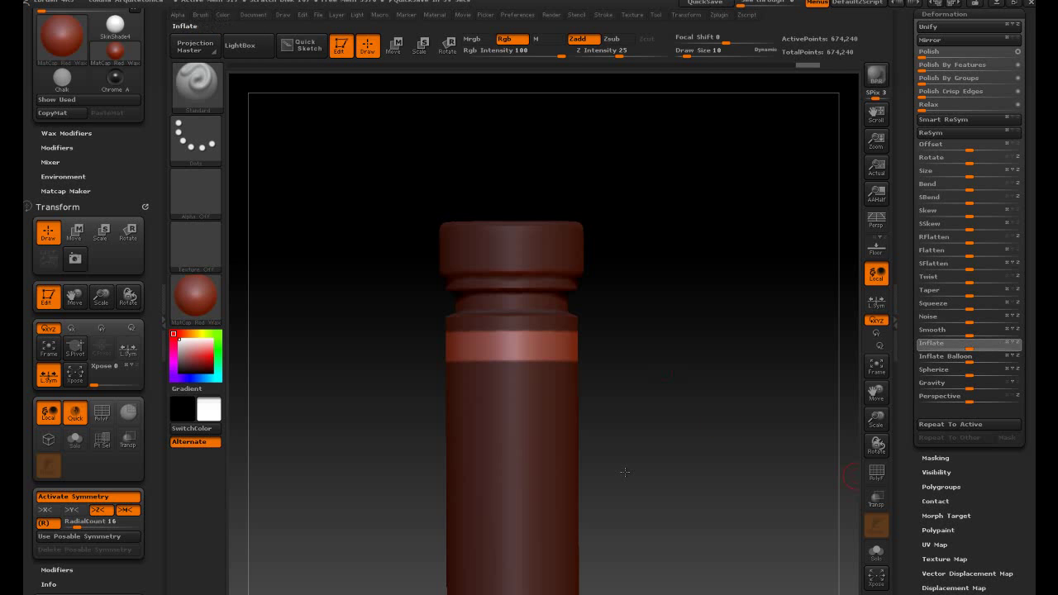
{"action": "left_click_drag", "start_coordinate": [969, 343], "coordinate": [978, 344]}
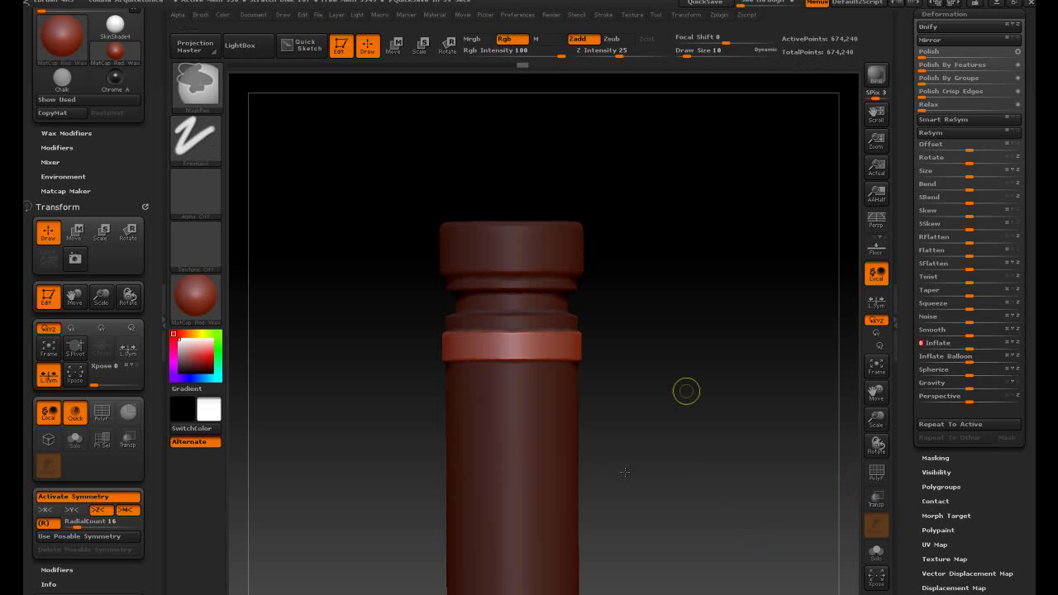
{"action": "left_click", "coordinate": [702, 459], "text": "ctrl"}
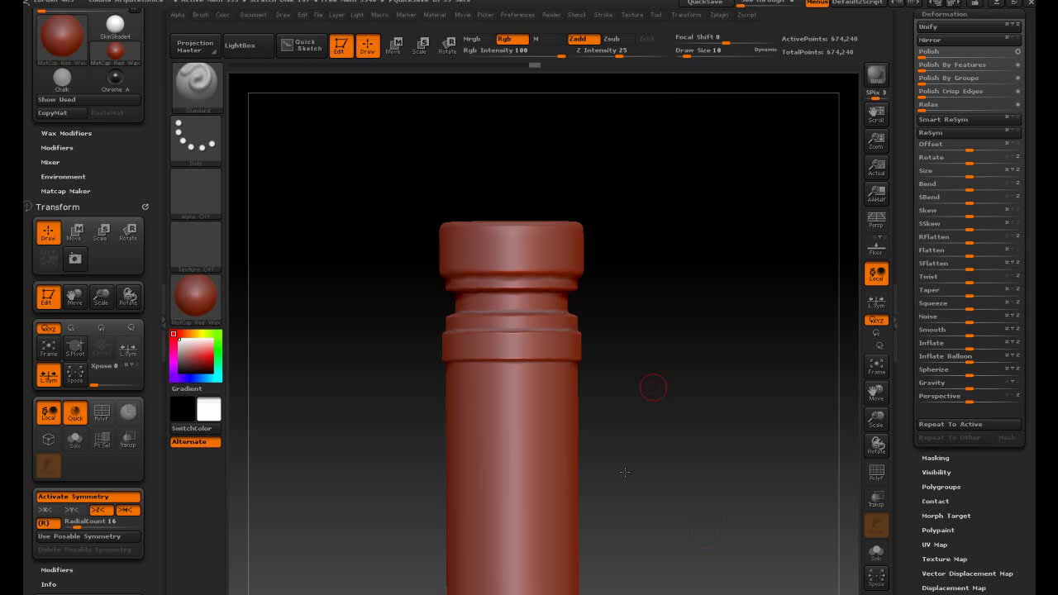
- Frame the pillar bottom, raise Draw Size to 18, and mask a broad band around it
{"action": "left_click_drag", "start_coordinate": [667, 359], "coordinate": [669, 420]}
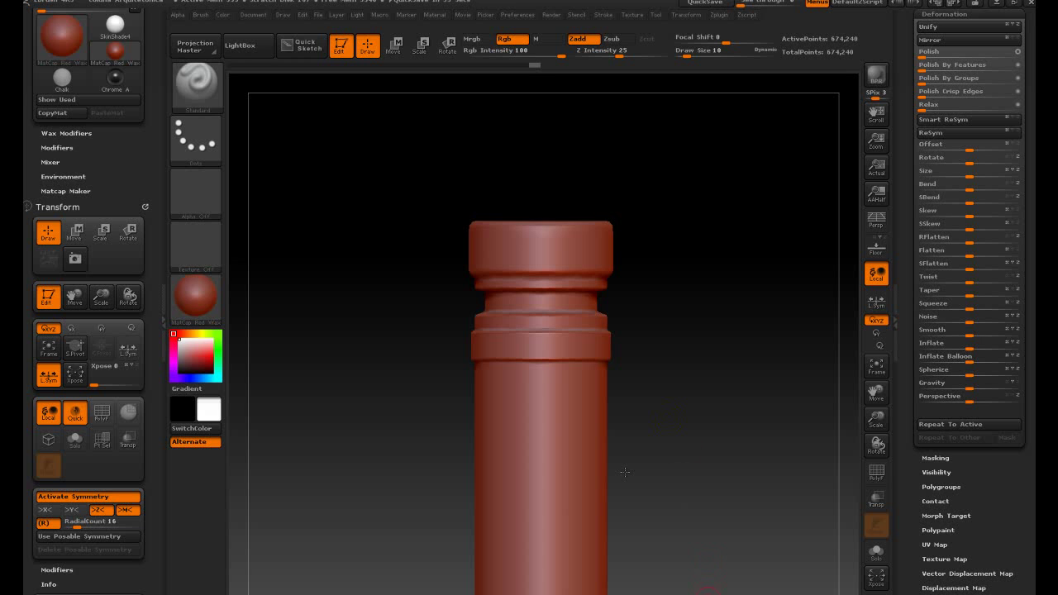
{"action": "left_click_drag", "start_coordinate": [697, 559], "coordinate": [698, 347], "text": "alt"}
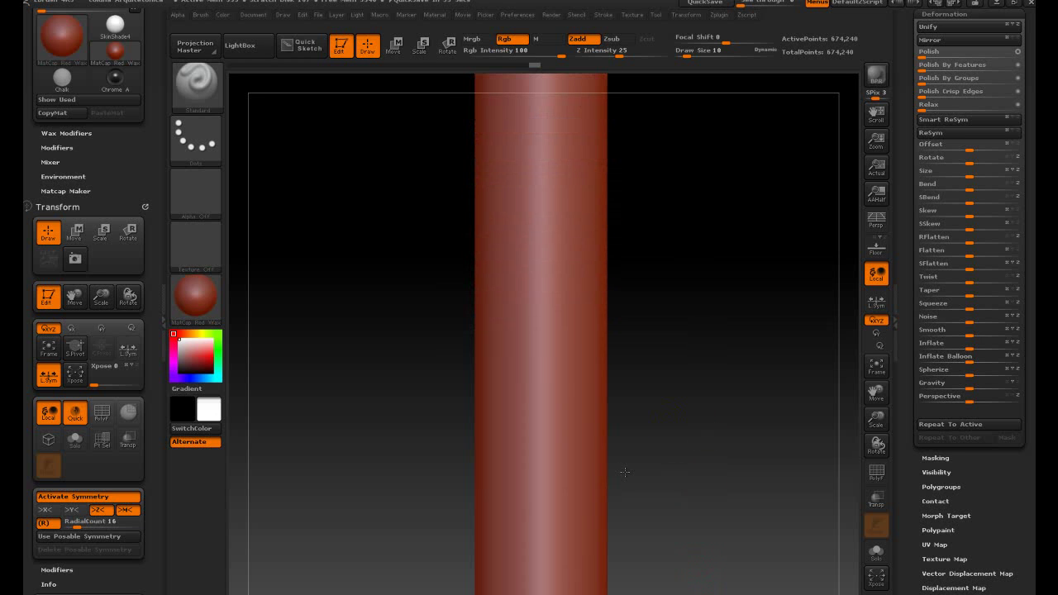
{"action": "left_click_drag", "start_coordinate": [700, 421], "coordinate": [700, 331], "text": "alt"}
{"action": "left_click_drag", "start_coordinate": [702, 392], "coordinate": [744, 421], "text": "alt"}
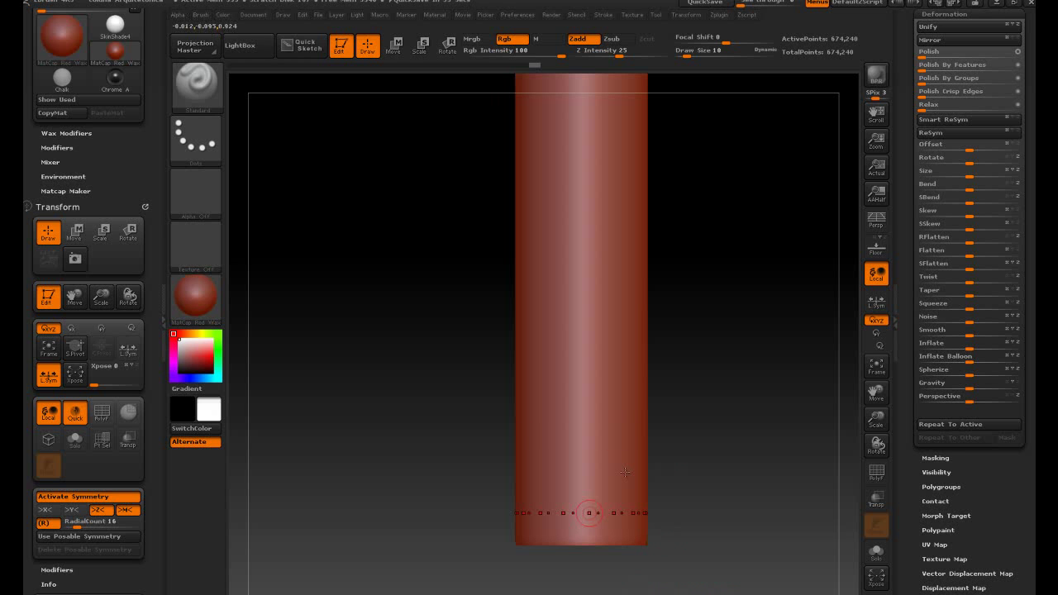
{"action": "key", "text": "bracketright"}
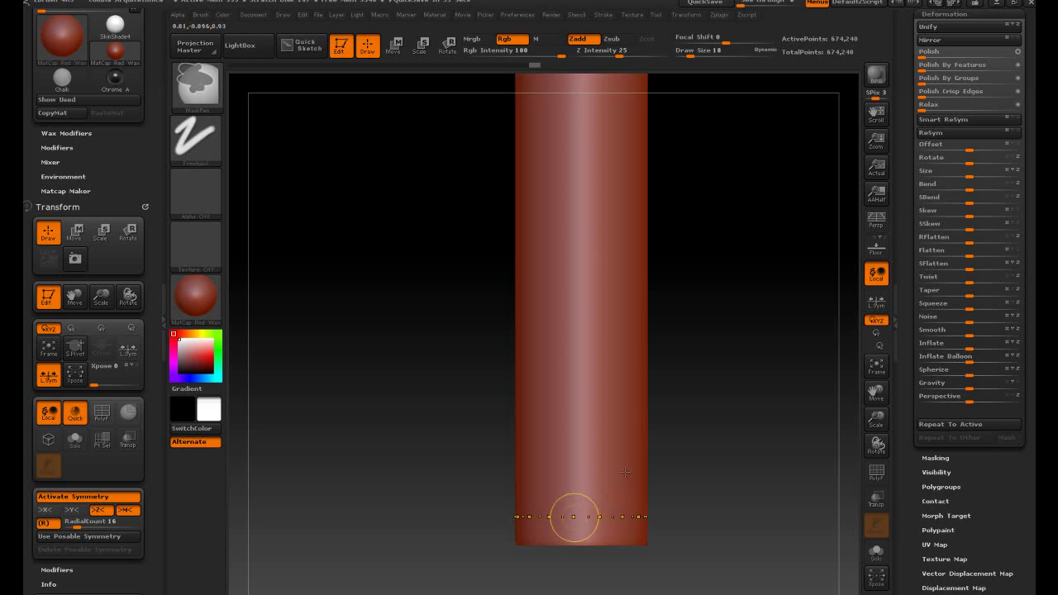
{"action": "mouse_move", "coordinate": [584, 508]}
{"action": "left_mouse_down", "text": "ctrl"}
{"action": "mouse_move", "coordinate": [584, 489]}
{"action": "mouse_move", "coordinate": [625, 442]}
{"action": "mouse_move", "coordinate": [625, 472]}
{"action": "left_mouse_up", "text": "ctrl"}
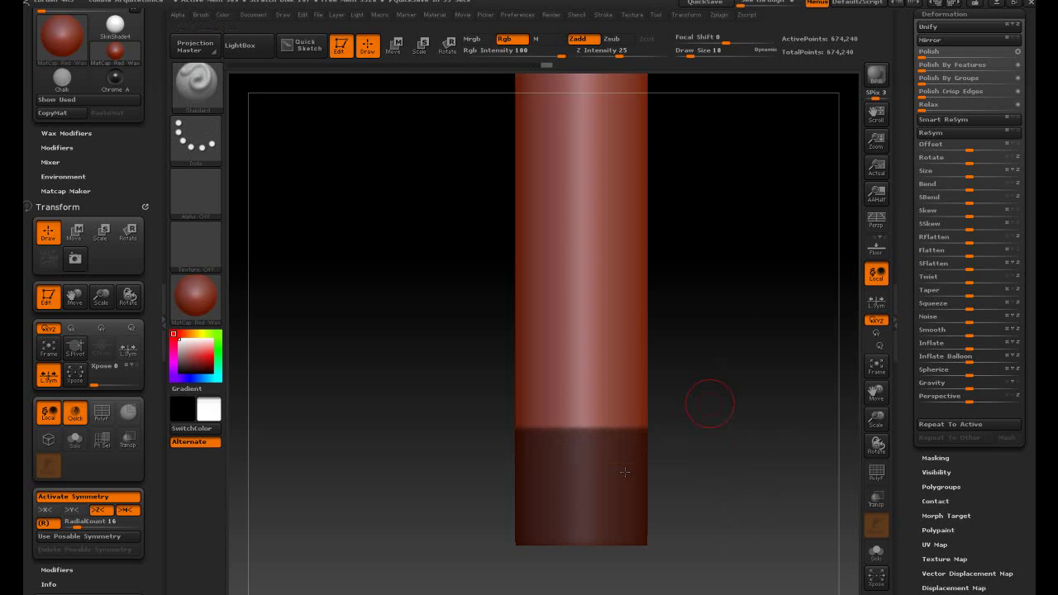
{"action": "key", "text": "f"}
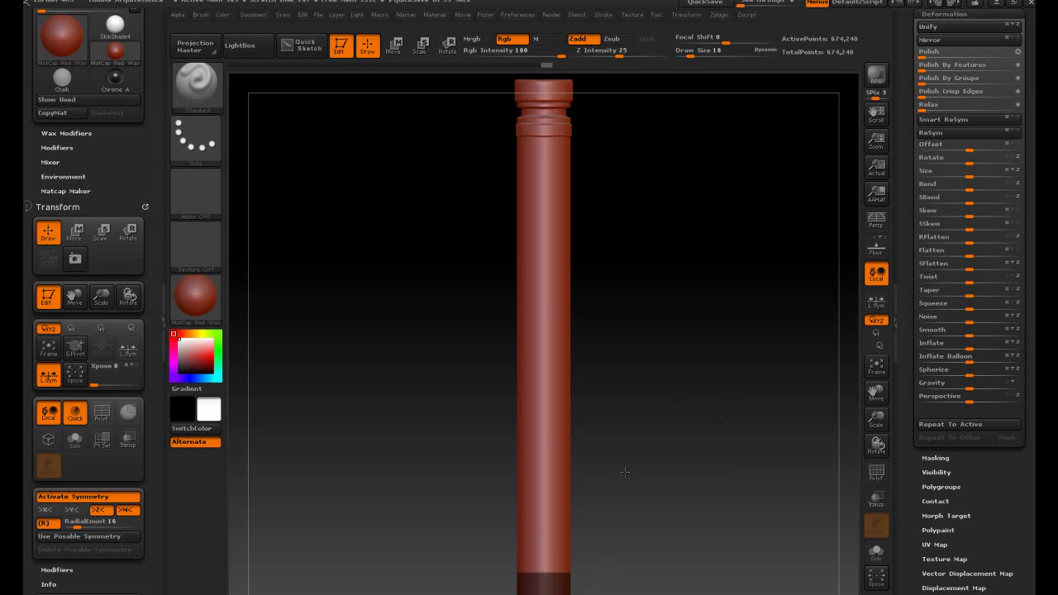
- Mask the bottom end, invert, and Inflate the base into a swollen ring, undoing trial ring variants
{"action": "left_click_drag", "start_coordinate": [549, 583], "coordinate": [544, 559], "text": "ctrl"}
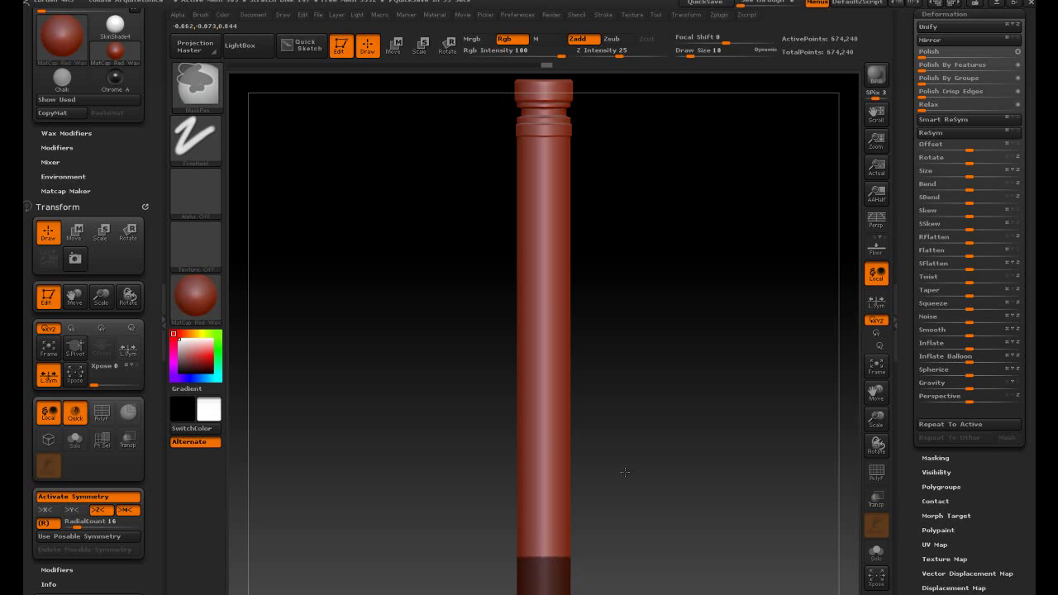
{"action": "left_click", "coordinate": [644, 311], "text": "ctrl"}
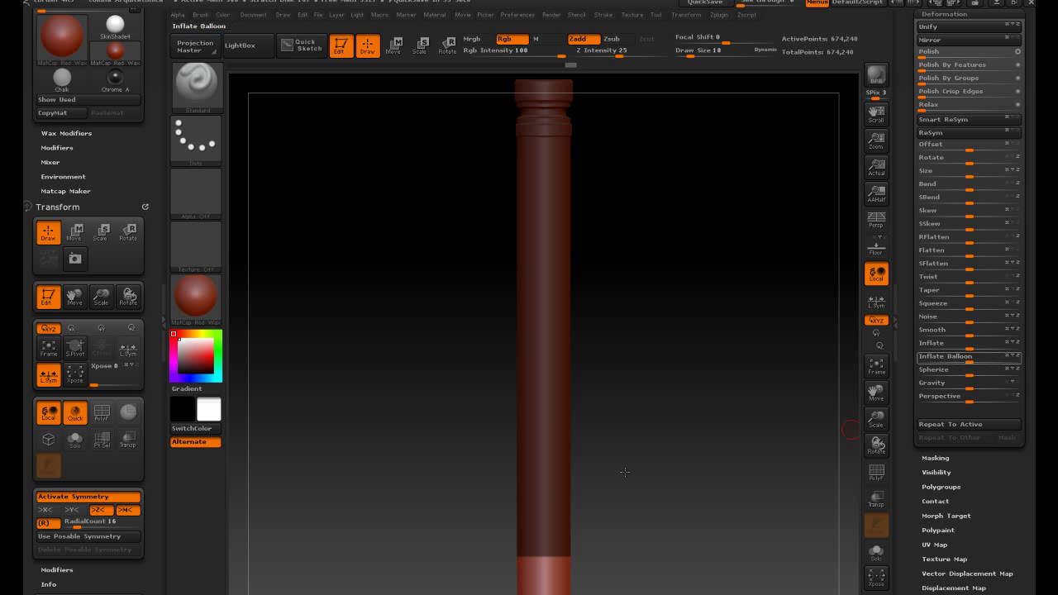
{"action": "left_click_drag", "start_coordinate": [969, 346], "coordinate": [987, 345]}
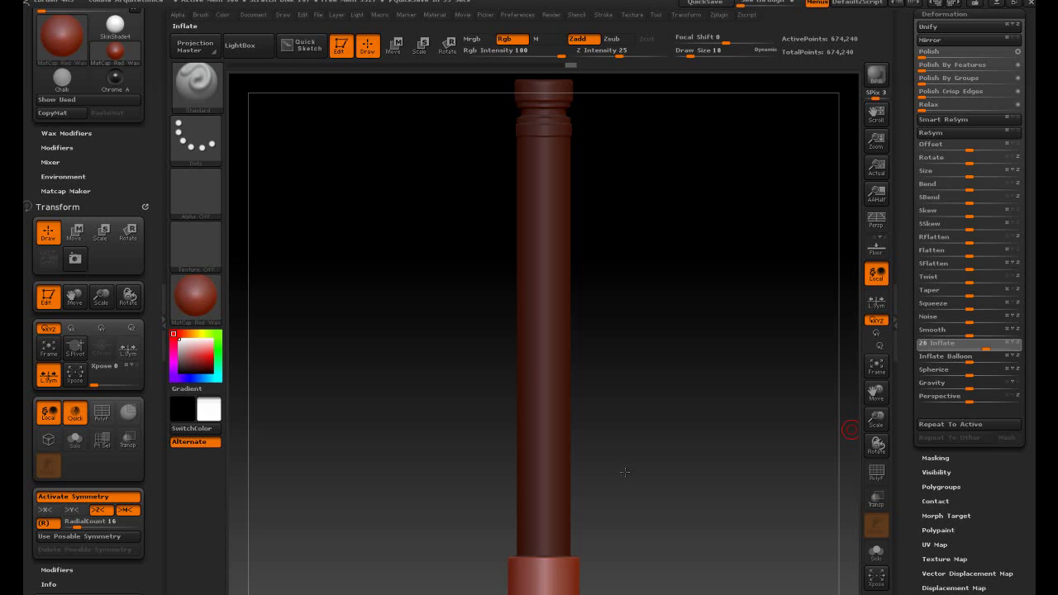
{"action": "left_click_drag", "start_coordinate": [851, 429], "coordinate": [851, 431]}
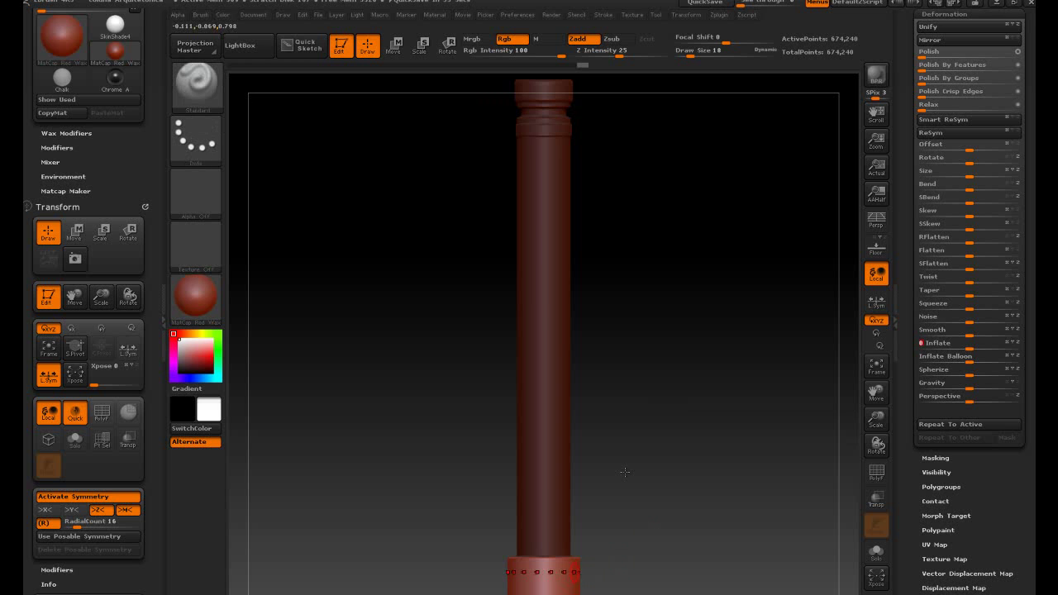
{"action": "left_click", "coordinate": [575, 572]}
{"action": "key", "text": "ctrl+z"}
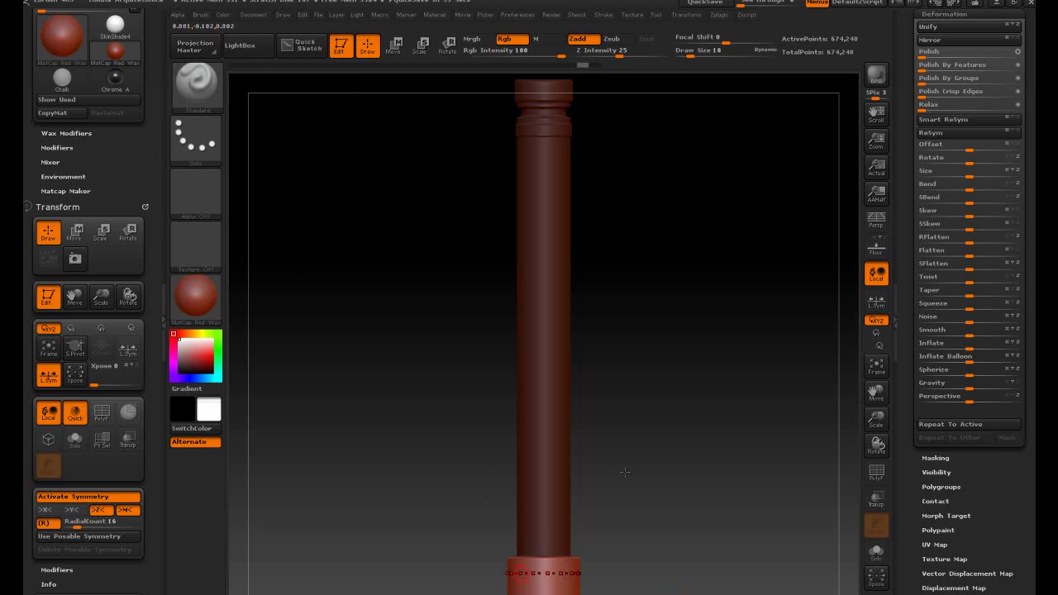
{"action": "left_click", "coordinate": [522, 572]}
{"action": "key", "text": "ctrl+z"}
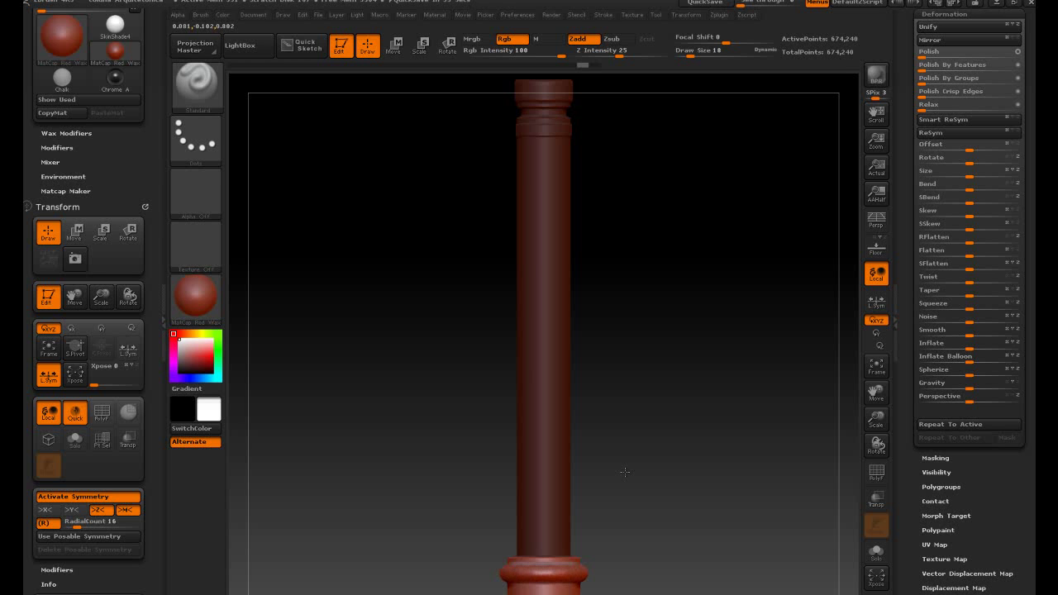
- Undo a -4 Inflate on the shaft and rework the masks around the base ring
{"action": "mouse_move", "coordinate": [625, 472]}
{"action": "left_mouse_down"}
{"action": "mouse_move", "coordinate": [625, 496]}
{"action": "mouse_move", "coordinate": [662, 472]}
{"action": "mouse_move", "coordinate": [625, 472]}
{"action": "left_mouse_up"}
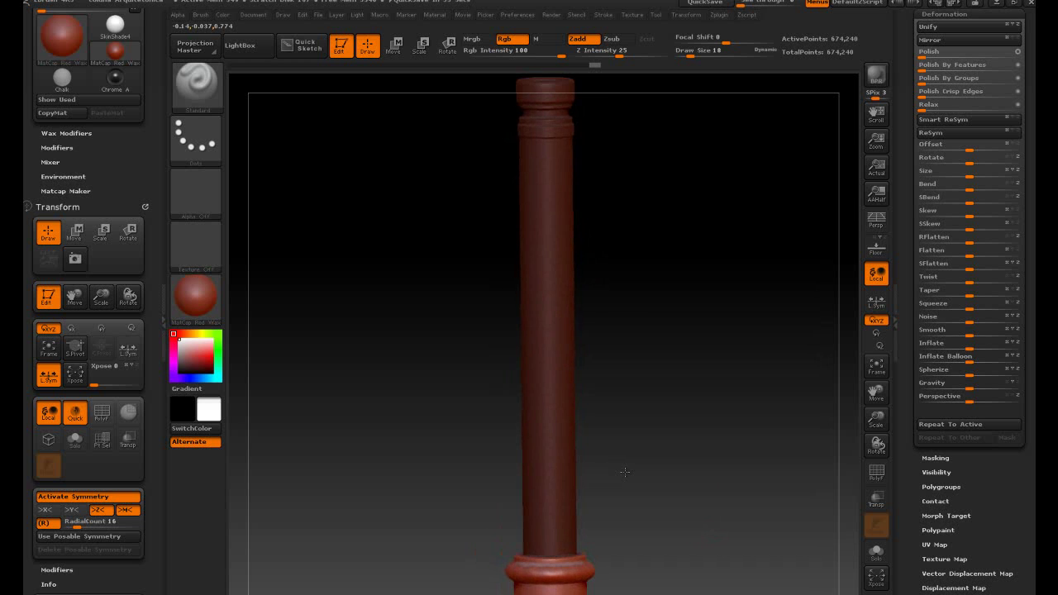
{"action": "left_click_drag", "start_coordinate": [625, 472], "coordinate": [625, 472]}
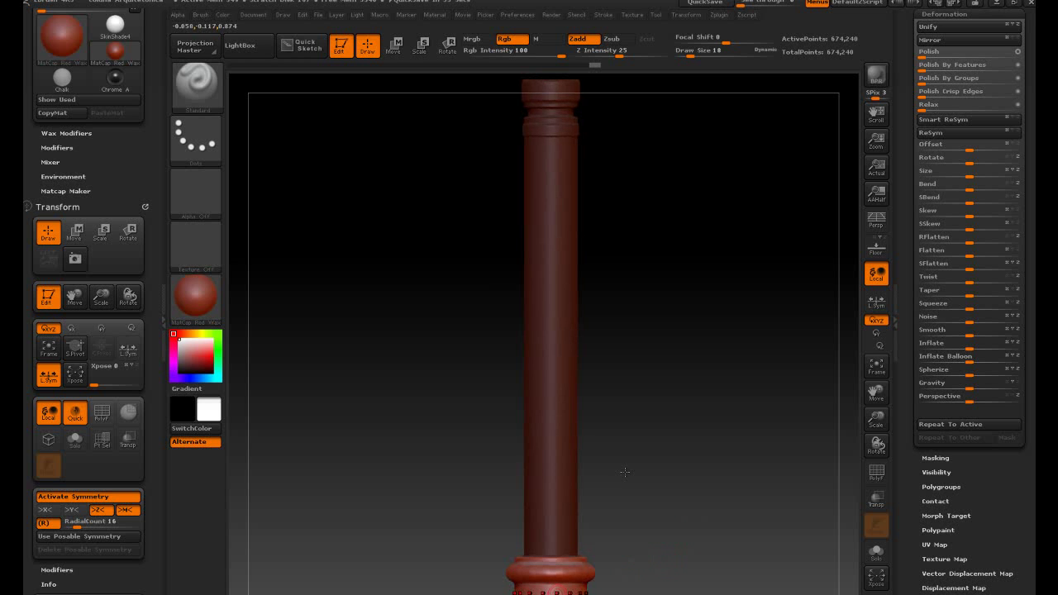
{"action": "key", "text": "ctrl"}
{"action": "left_click_drag", "start_coordinate": [548, 590], "coordinate": [548, 594], "text": "ctrl"}
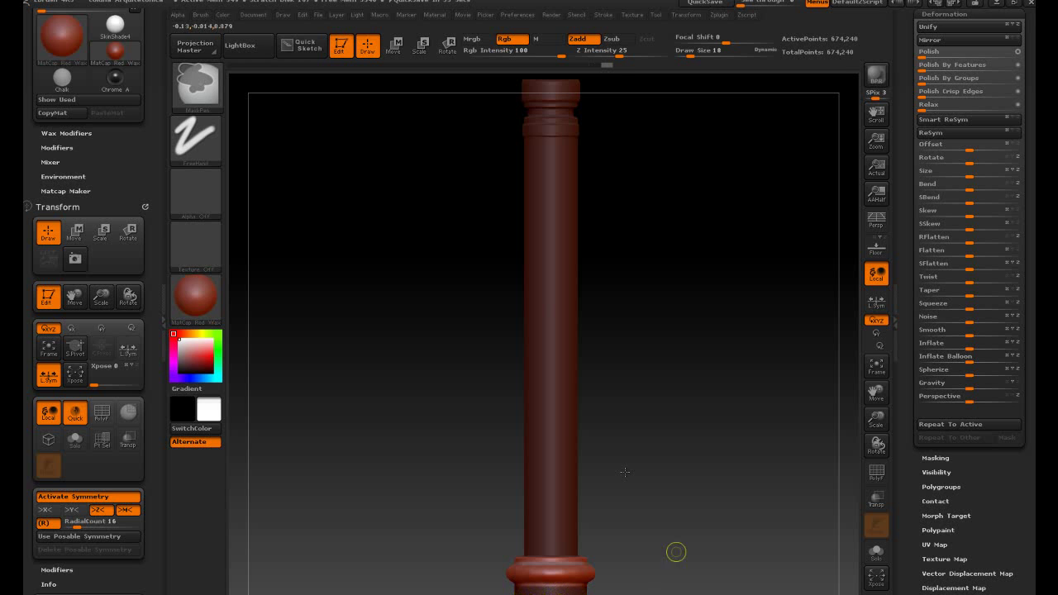
{"action": "left_click", "coordinate": [674, 511], "text": "ctrl"}
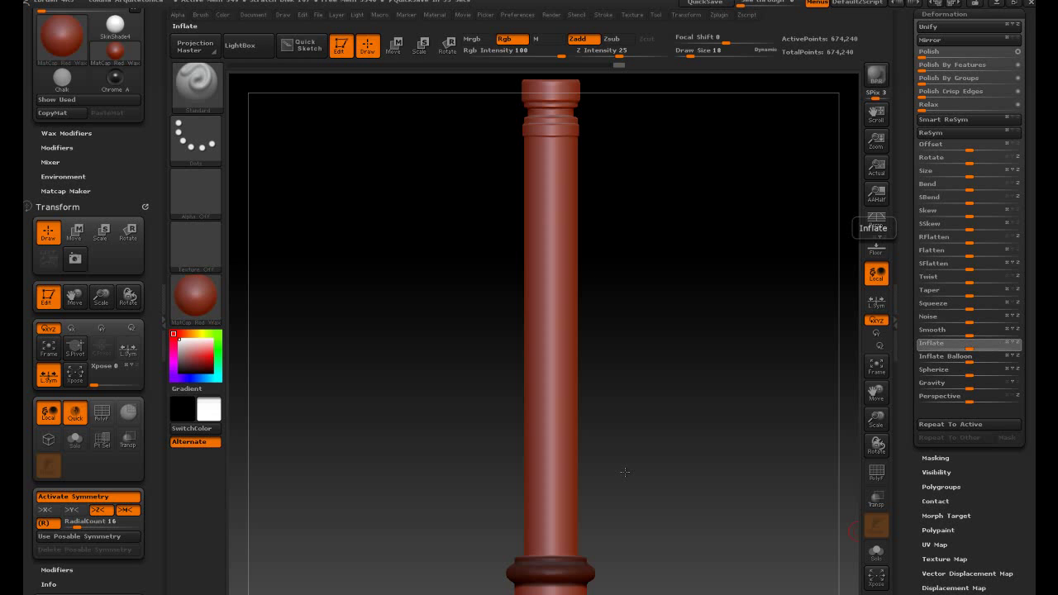
{"action": "left_click_drag", "start_coordinate": [970, 344], "coordinate": [959, 344]}
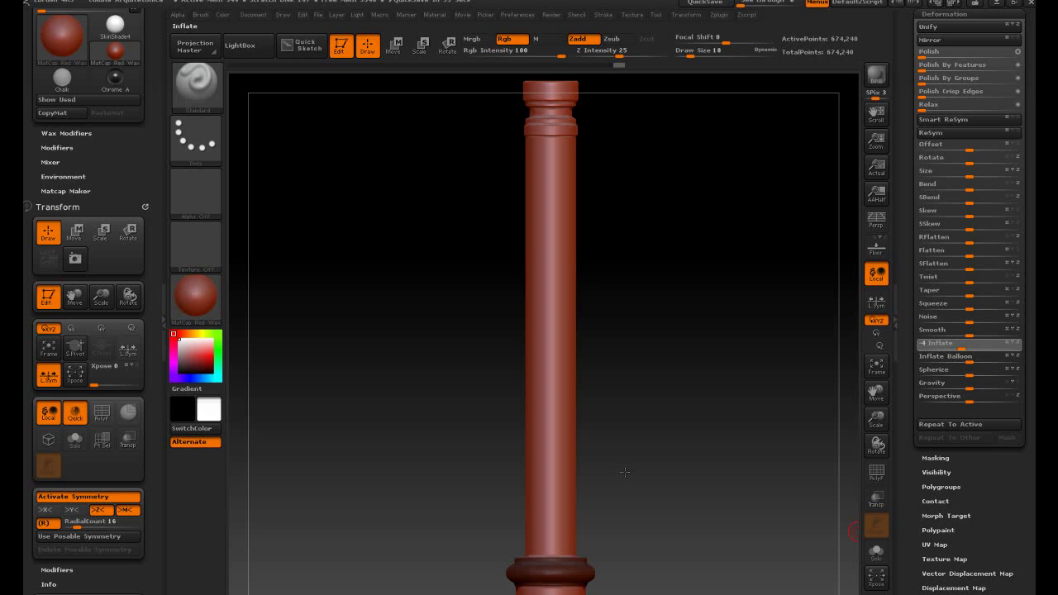
{"action": "key", "text": "ctrl+z"}
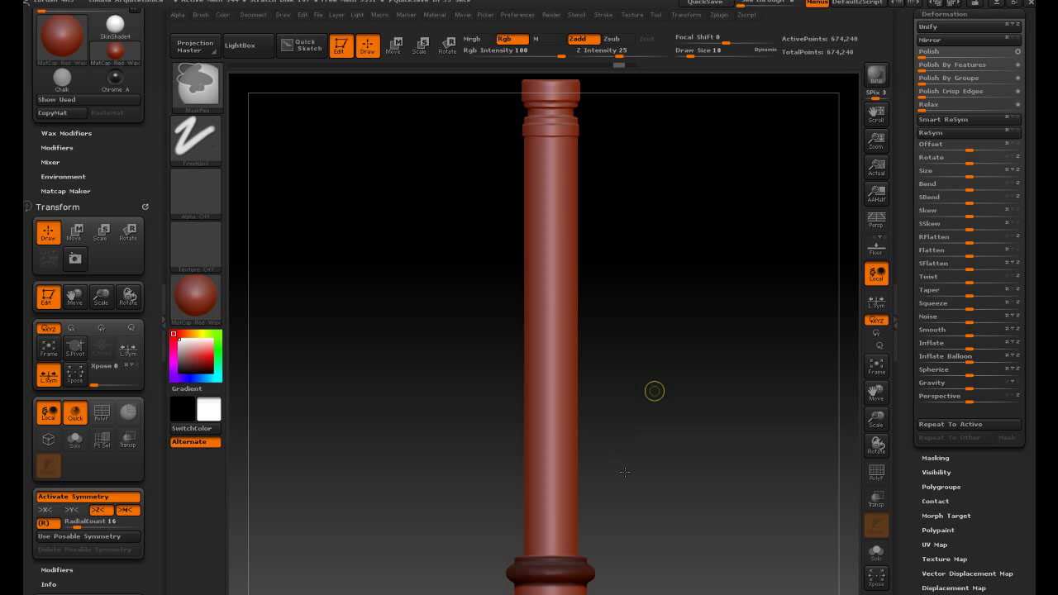
{"action": "left_click", "coordinate": [671, 395], "text": "ctrl"}
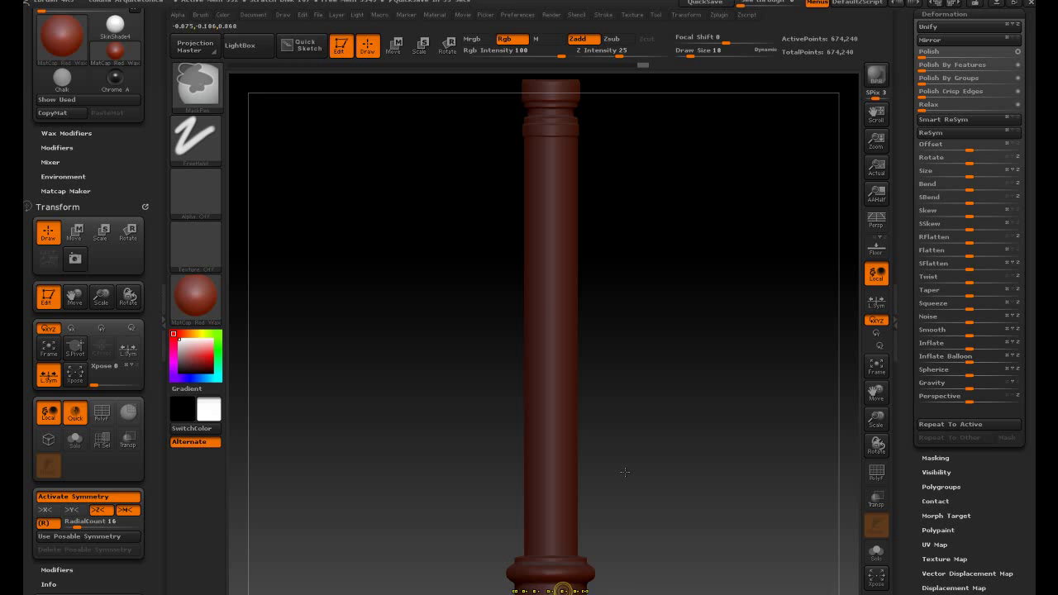
{"action": "left_click_drag", "start_coordinate": [550, 589], "coordinate": [550, 593], "text": "ctrl+alt"}
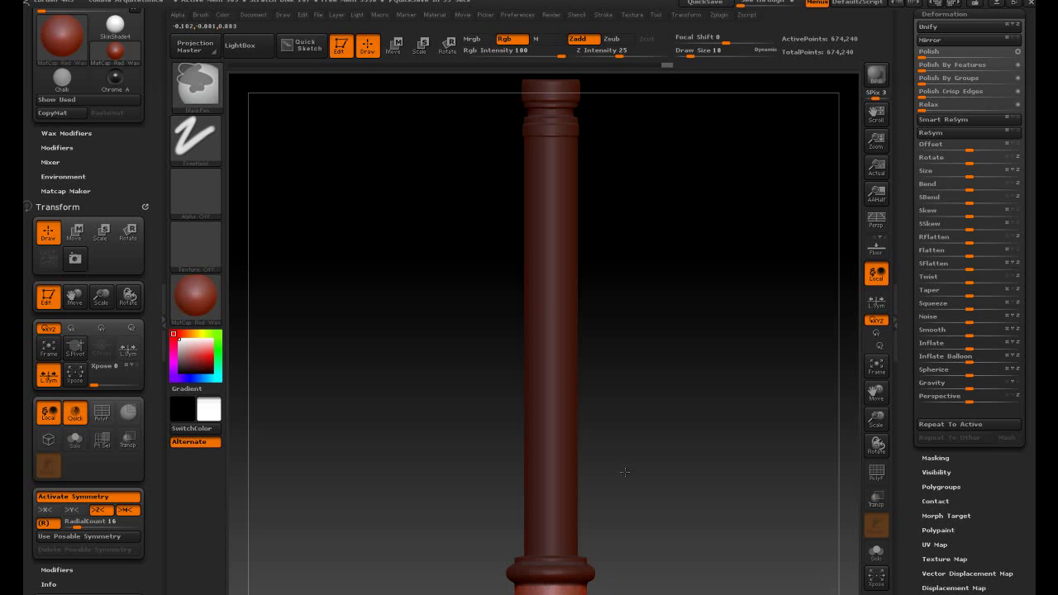
{"action": "key", "text": "ctrl"}
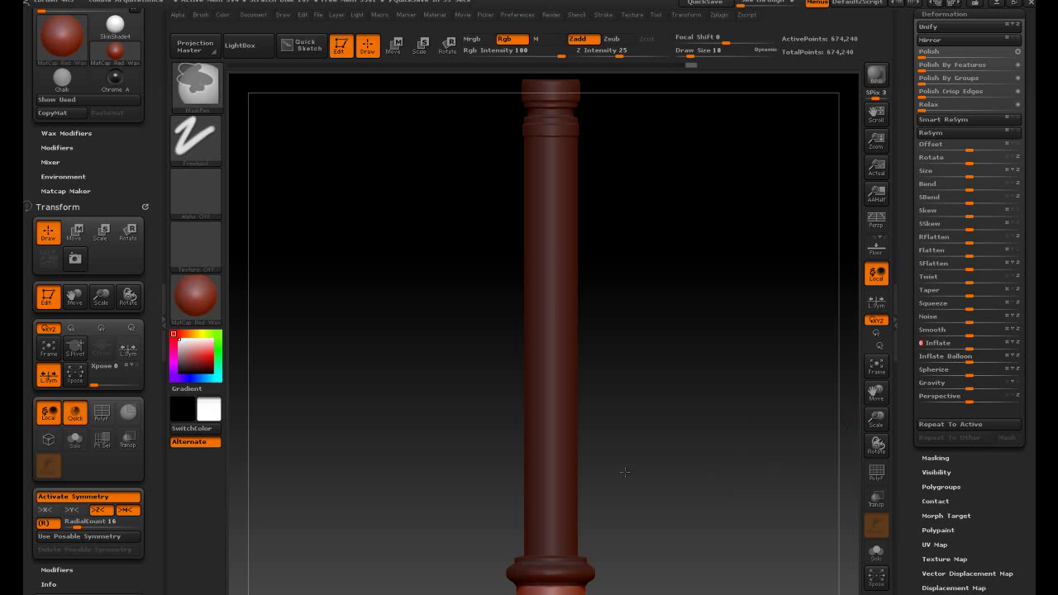
{"action": "left_click_drag", "start_coordinate": [625, 473], "coordinate": [625, 472]}
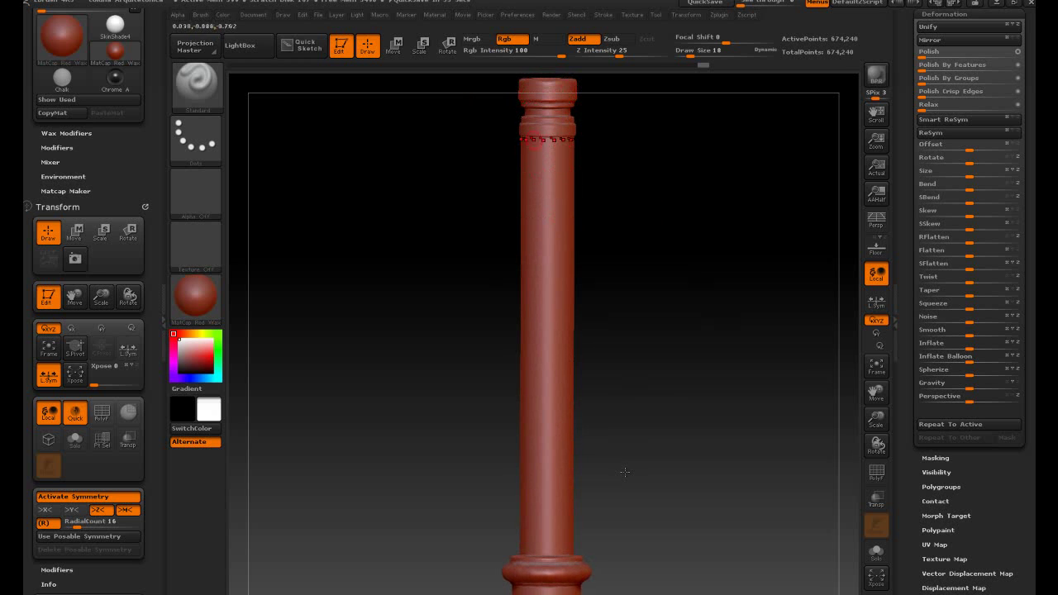
- Set RadialCount to 8 and bring up the brush library
{"action": "left_click_drag", "start_coordinate": [625, 472], "coordinate": [625, 472]}
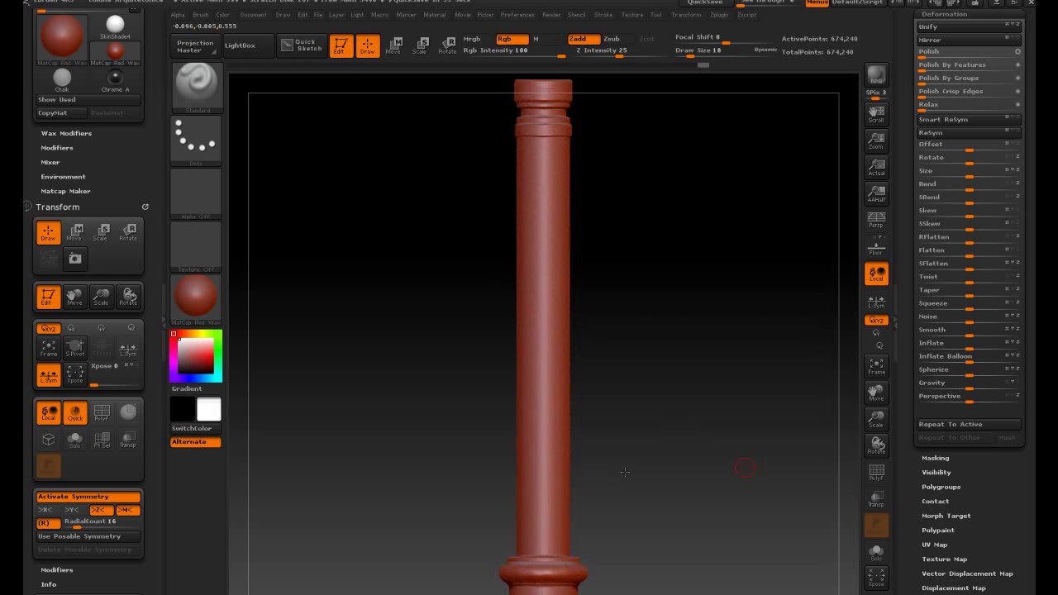
{"action": "left_click_drag", "start_coordinate": [876, 420], "coordinate": [877, 430]}
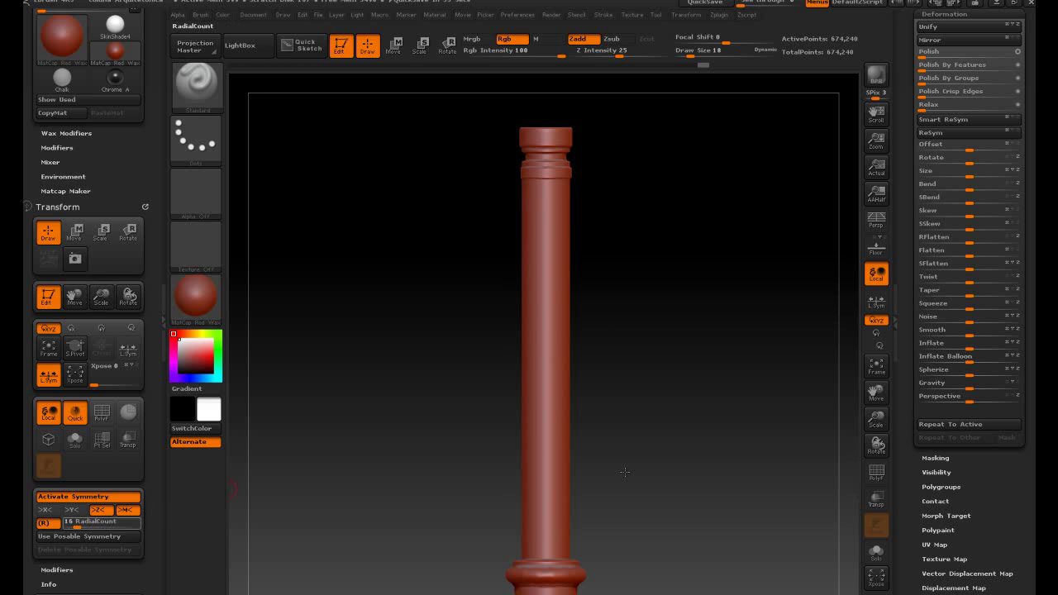
{"action": "left_click", "coordinate": [69, 522]}
{"action": "type", "text": "8"}
{"action": "key", "text": "Return"}
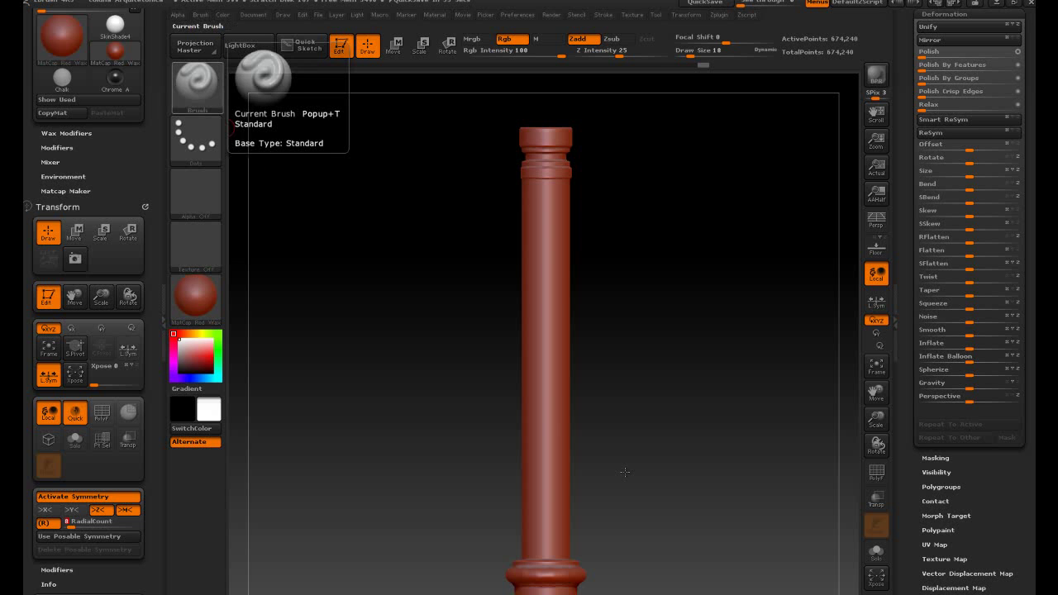
{"action": "left_click", "coordinate": [197, 83]}
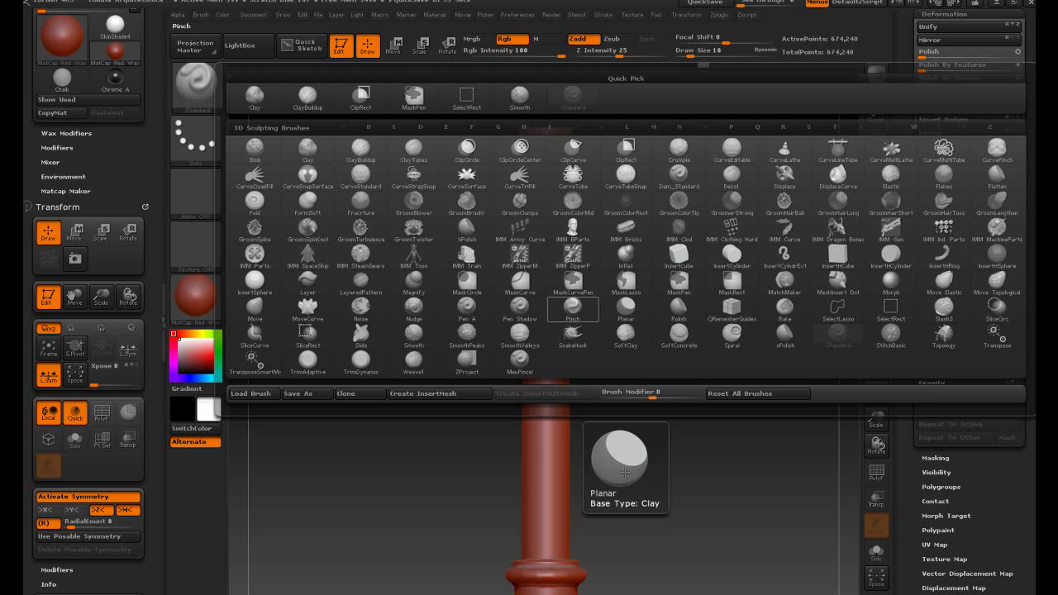
- Start Load Brush and browse to C:/Program Files (x86)/Pixologic
{"action": "left_click", "coordinate": [251, 393]}
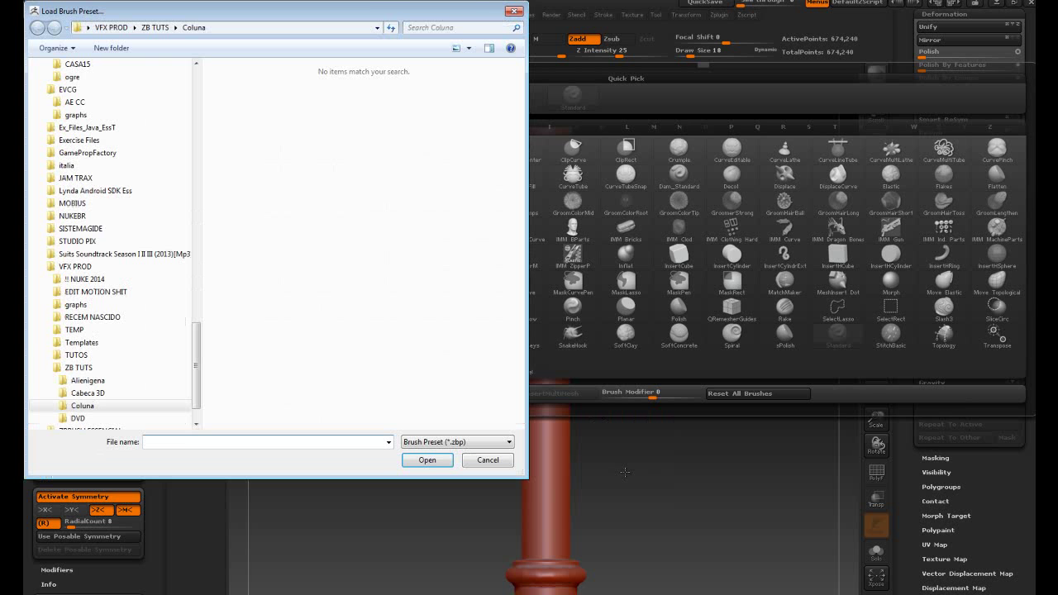
{"action": "scroll", "coordinate": [107, 342], "scroll_direction": "up", "scroll_amount": 8}
{"action": "scroll", "coordinate": [116, 248], "scroll_direction": "up", "scroll_amount": 5}
{"action": "scroll", "coordinate": [116, 248], "scroll_direction": "down", "scroll_amount": 1}
{"action": "scroll", "coordinate": [116, 248], "scroll_direction": "down", "scroll_amount": 3}
{"action": "scroll", "coordinate": [115, 248], "scroll_direction": "down", "scroll_amount": 3}
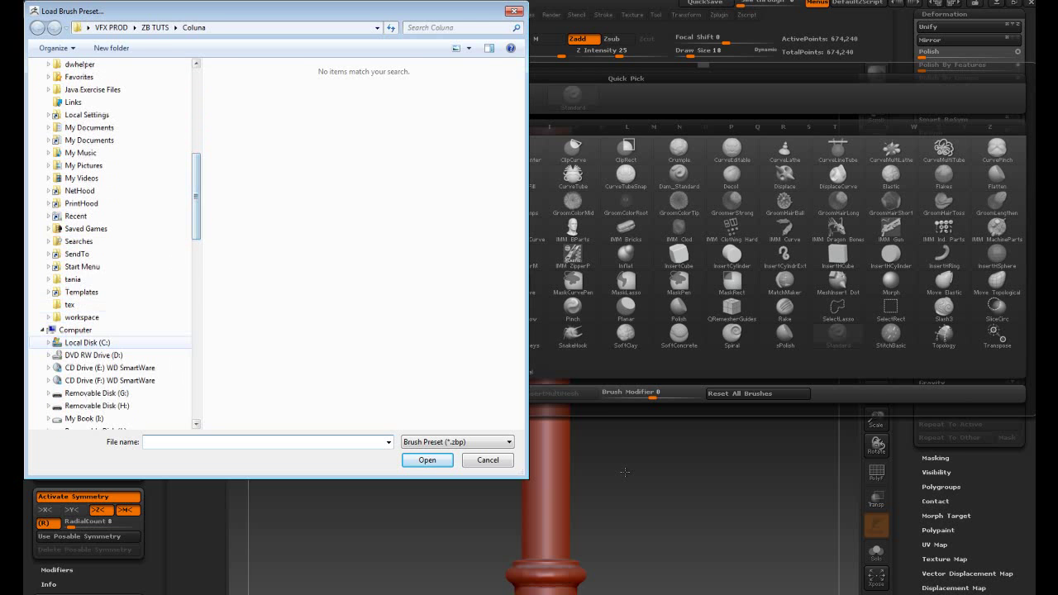
{"action": "left_click", "coordinate": [87, 342]}
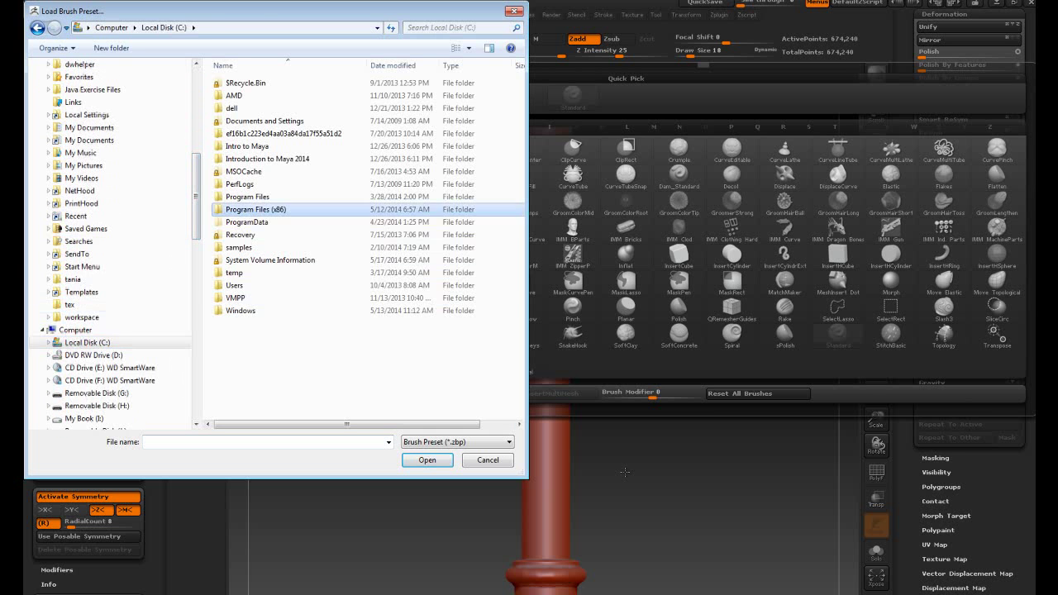
{"action": "double_click", "coordinate": [257, 210]}
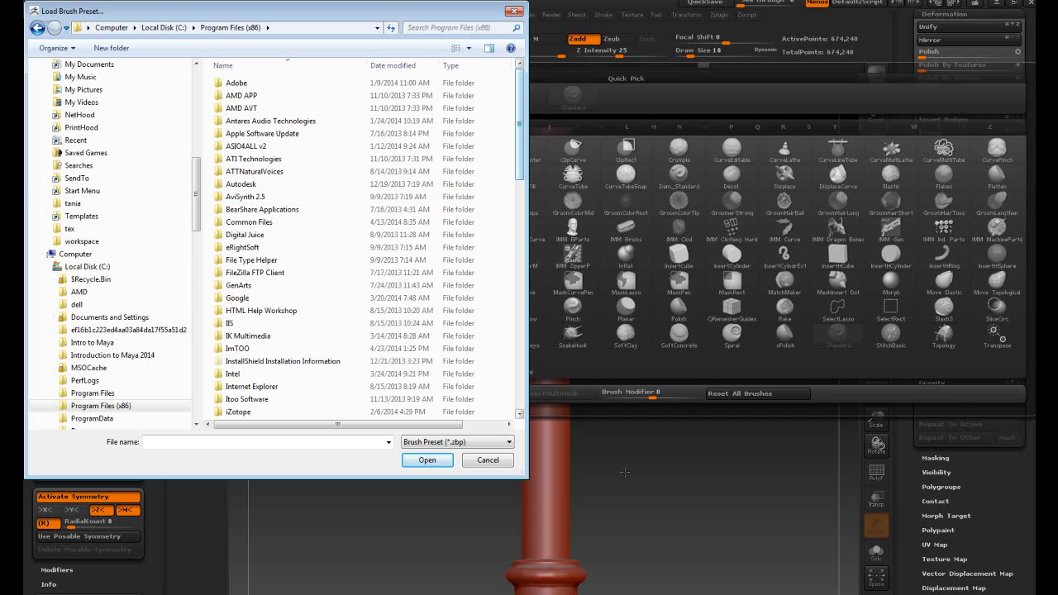
{"action": "scroll", "coordinate": [380, 170], "scroll_direction": "down", "scroll_amount": 5}
{"action": "scroll", "coordinate": [381, 166], "scroll_direction": "down", "scroll_amount": 3}
{"action": "scroll", "coordinate": [380, 166], "scroll_direction": "up", "scroll_amount": 1}
{"action": "scroll", "coordinate": [380, 166], "scroll_direction": "up", "scroll_amount": 1}
{"action": "scroll", "coordinate": [380, 165], "scroll_direction": "down", "scroll_amount": 2}
{"action": "scroll", "coordinate": [381, 165], "scroll_direction": "down", "scroll_amount": 5}
{"action": "scroll", "coordinate": [380, 165], "scroll_direction": "down", "scroll_amount": 1}
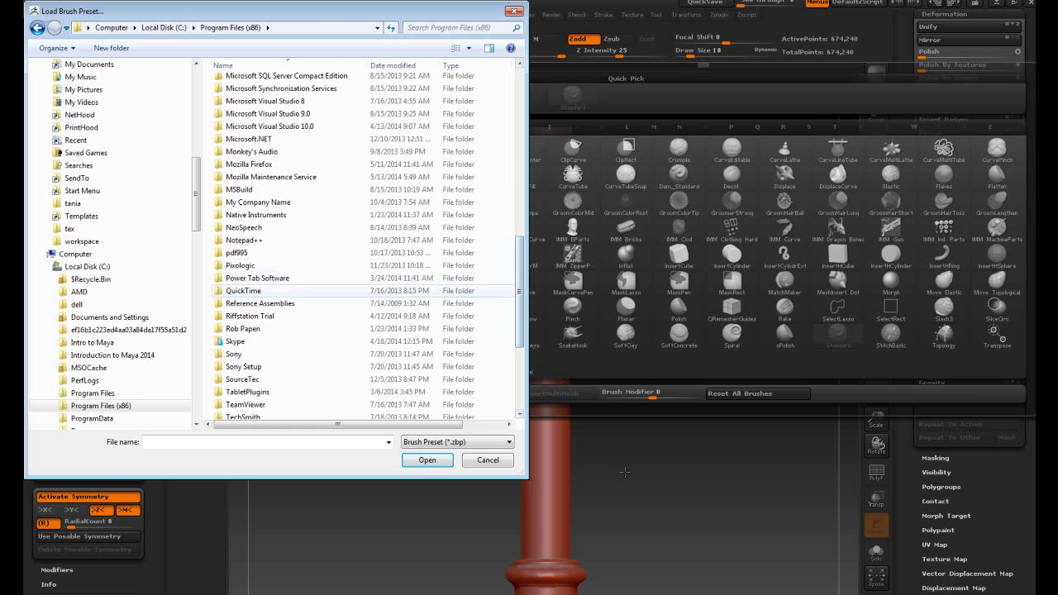
{"action": "double_click", "coordinate": [248, 265]}
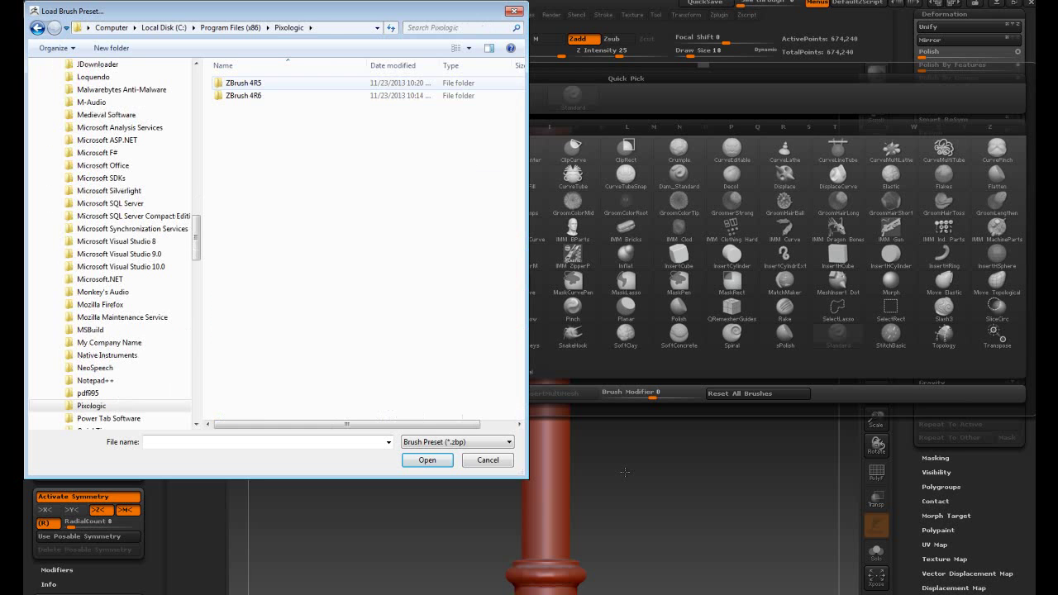
- Load PlanarLineCut.ZBP from the ZBrush 4R5/ZBrushes/Planar folder
{"action": "double_click", "coordinate": [244, 82]}
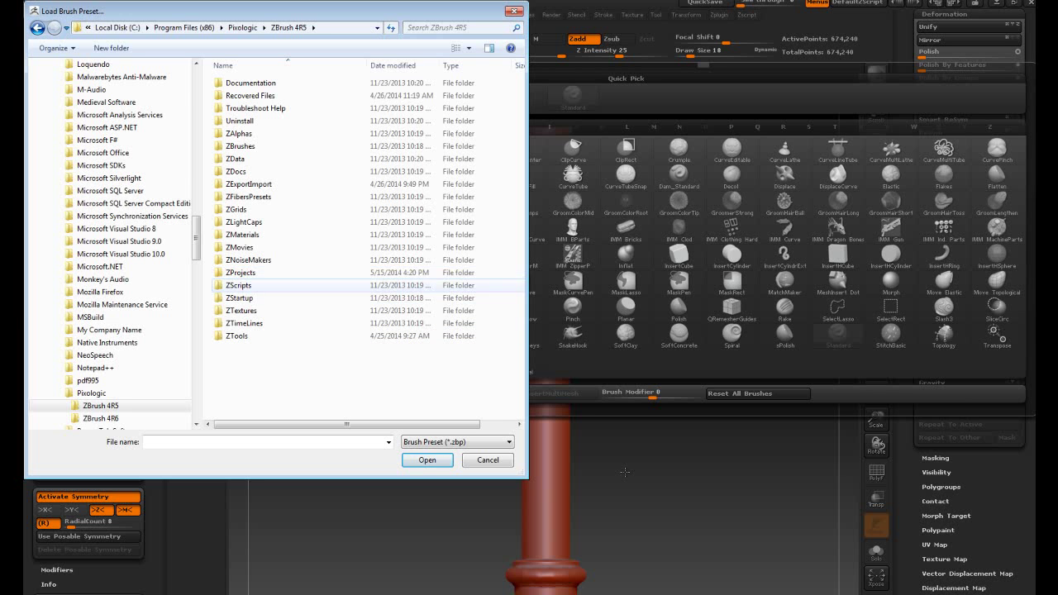
{"action": "left_click", "coordinate": [240, 145]}
{"action": "double_click", "coordinate": [240, 146]}
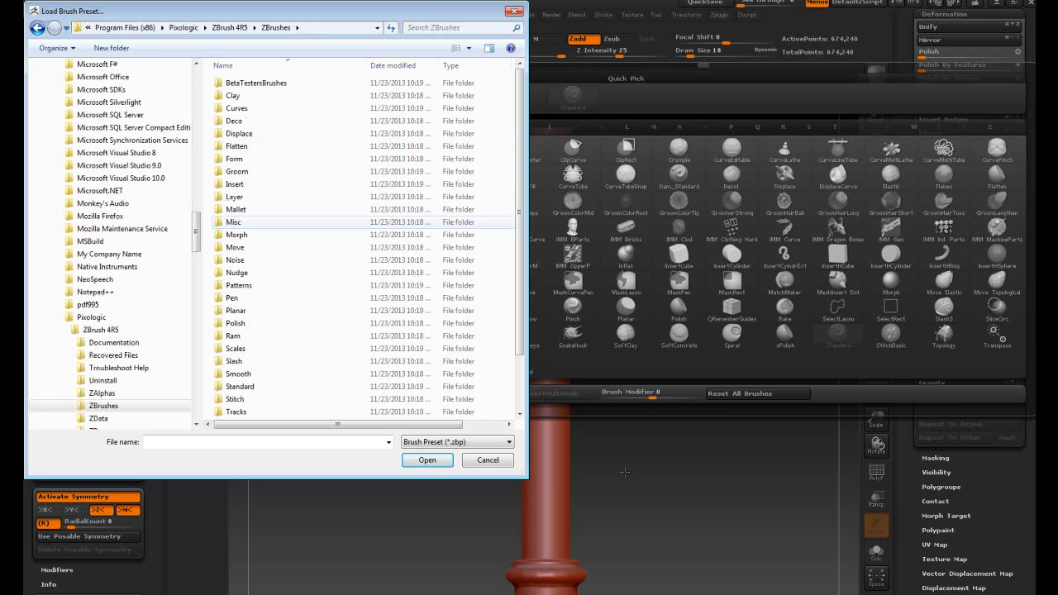
{"action": "scroll", "coordinate": [330, 207], "scroll_direction": "down", "scroll_amount": 1}
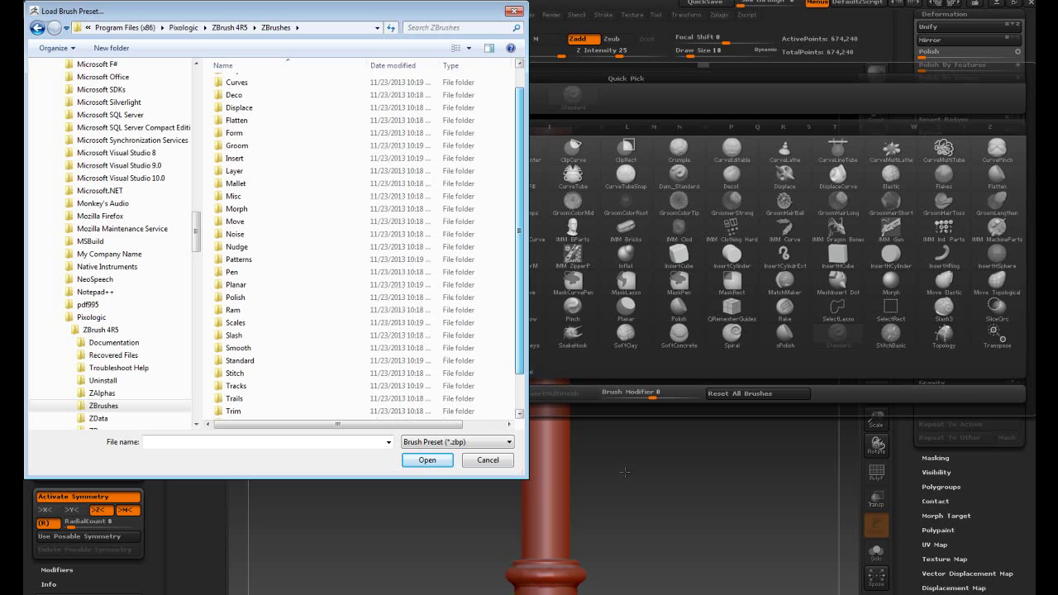
{"action": "scroll", "coordinate": [253, 269], "scroll_direction": "down", "scroll_amount": 1}
{"action": "double_click", "coordinate": [236, 280]}
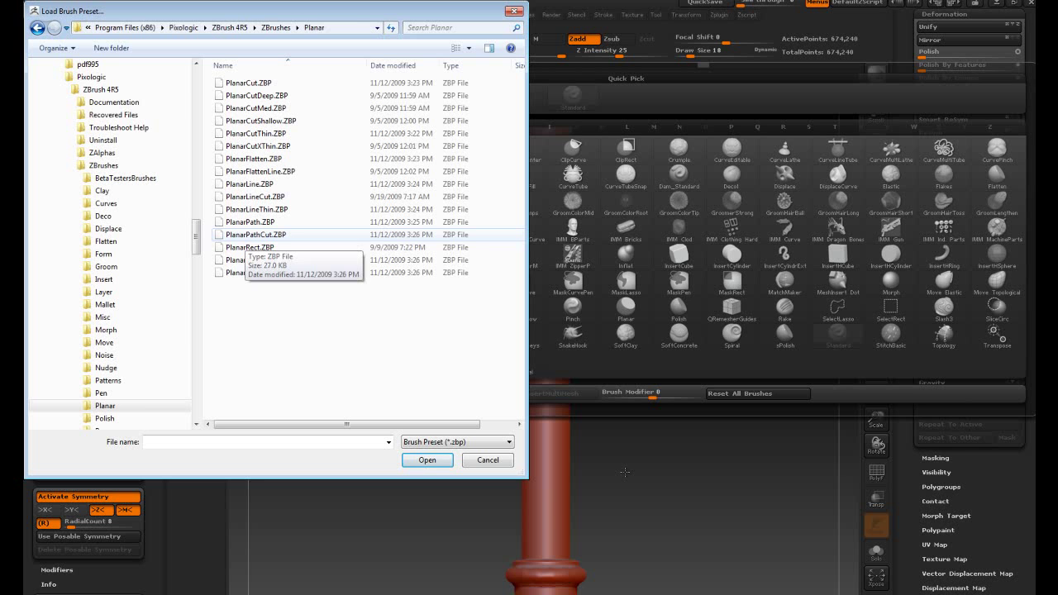
{"action": "double_click", "coordinate": [254, 196]}
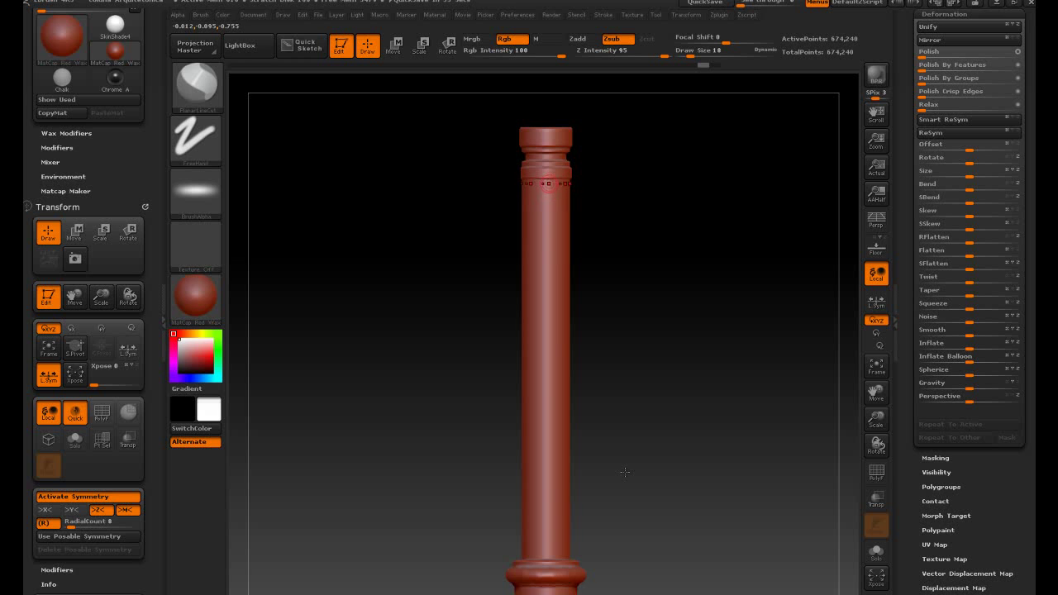
- Carve radial PlanarLineCut flutes down the shaft, redrawing the cut line until it spans the full length
{"action": "left_click_drag", "start_coordinate": [546, 187], "coordinate": [547, 550]}
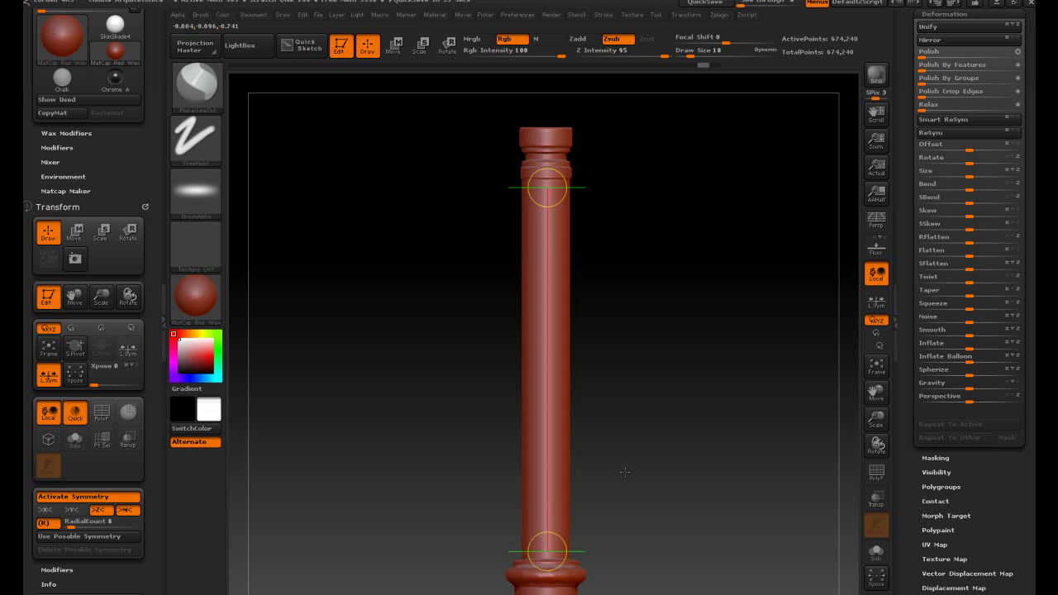
{"action": "left_click", "coordinate": [625, 472]}
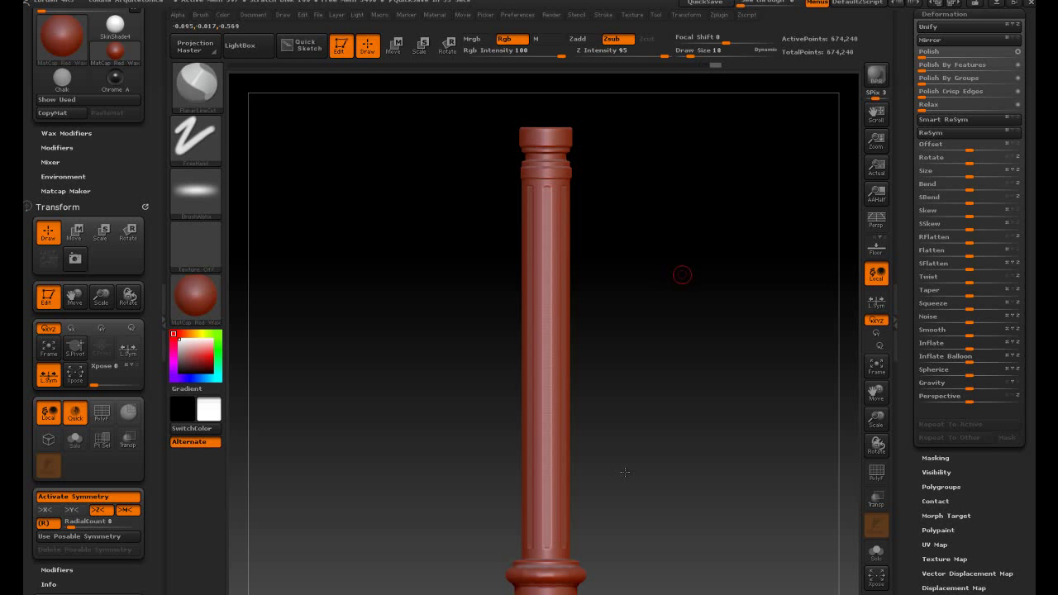
{"action": "key", "text": "ctrl+z"}
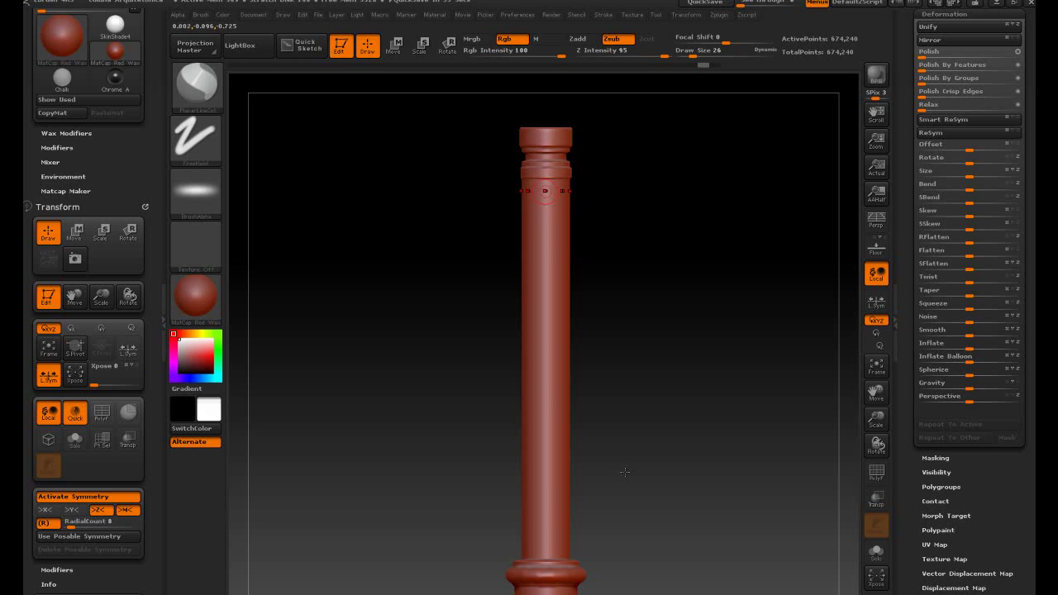
{"action": "left_click_drag", "start_coordinate": [545, 189], "coordinate": [547, 298]}
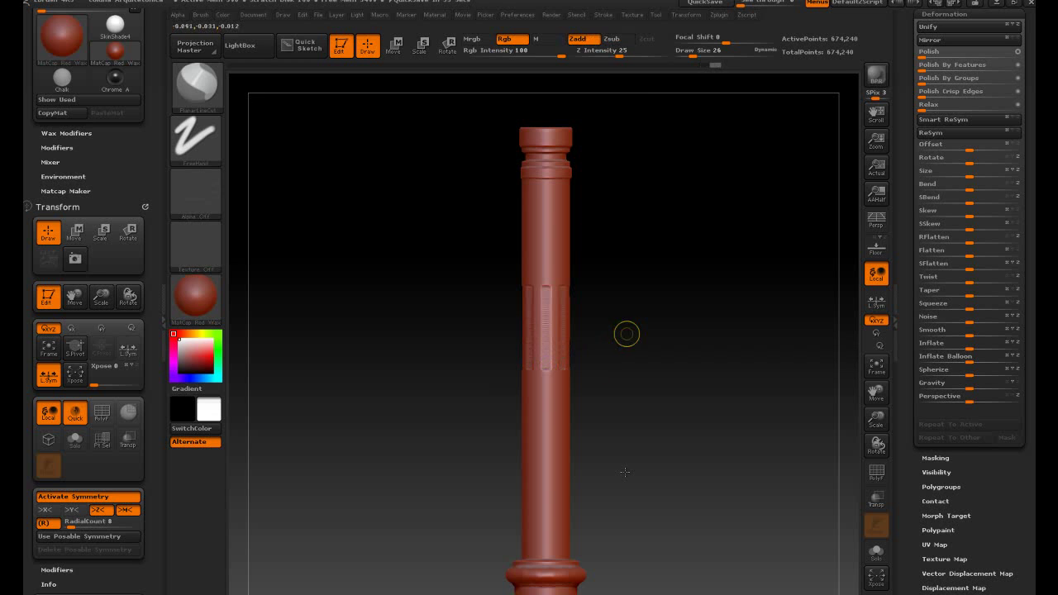
{"action": "key", "text": "ctrl+z"}
{"action": "left_click_drag", "start_coordinate": [545, 189], "coordinate": [545, 548]}
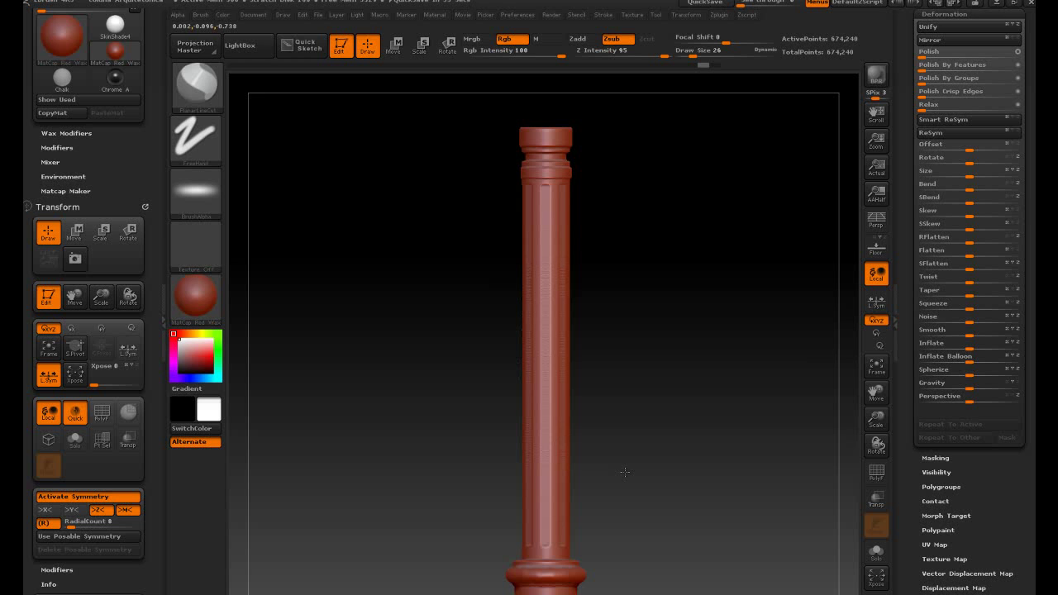
- Undo the old flutes, enlarge the brush, and recut deep grooves using ZSub at Z Intensity 95
{"action": "key", "text": "shift"}
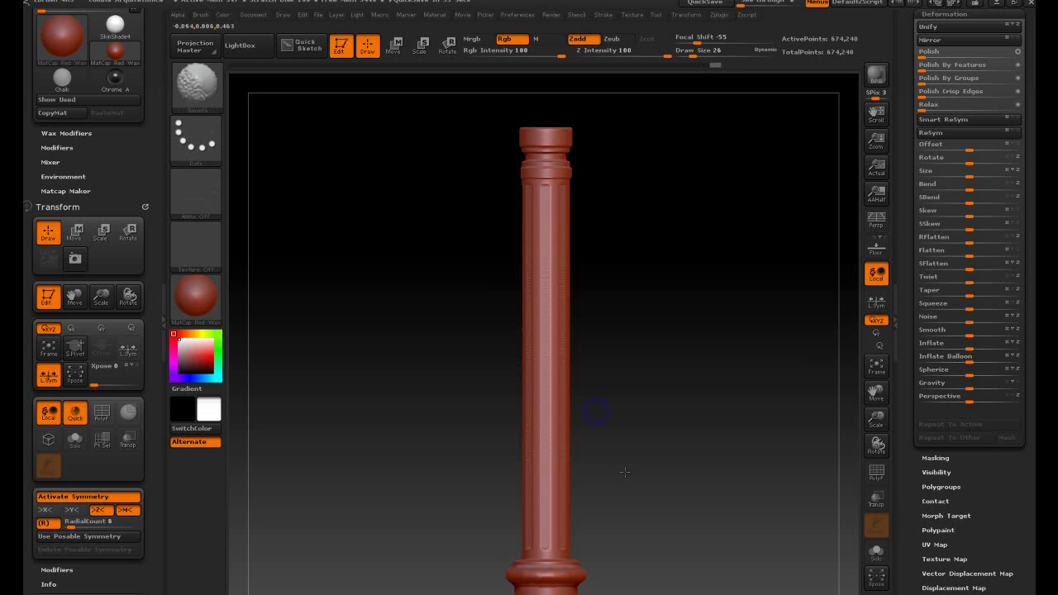
{"action": "key", "text": "ctrl+z"}
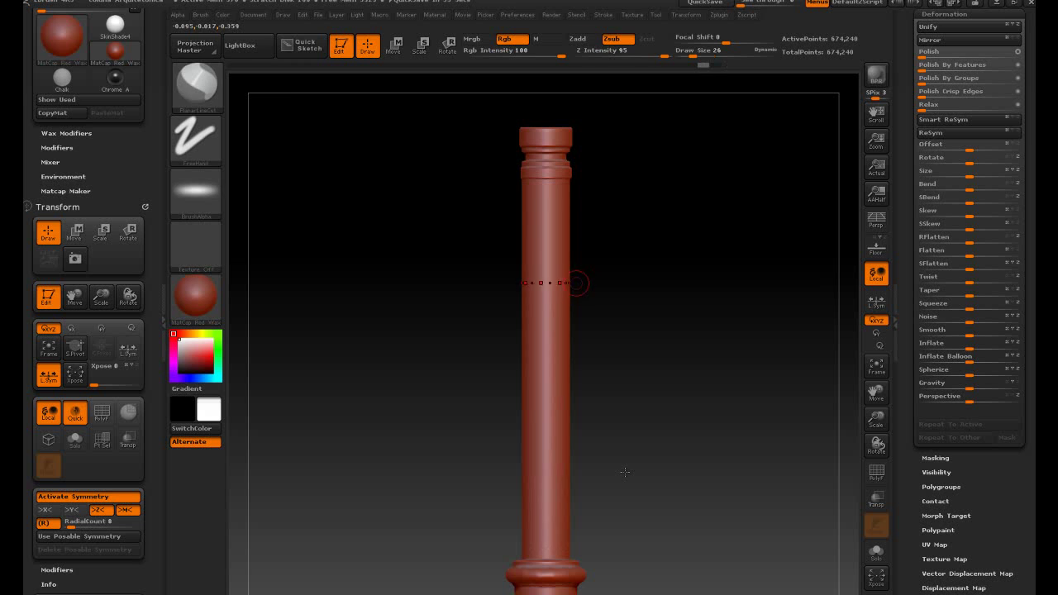
{"action": "key", "text": "bracketright"}
{"action": "left_click_drag", "start_coordinate": [545, 184], "coordinate": [546, 547]}
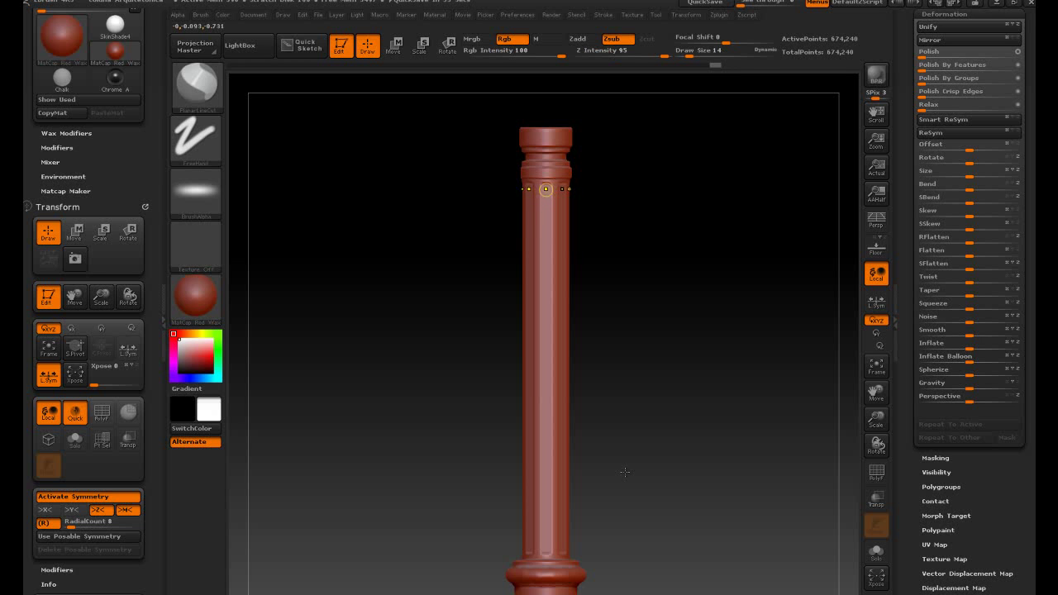
{"action": "left_click_drag", "start_coordinate": [546, 190], "coordinate": [546, 369]}
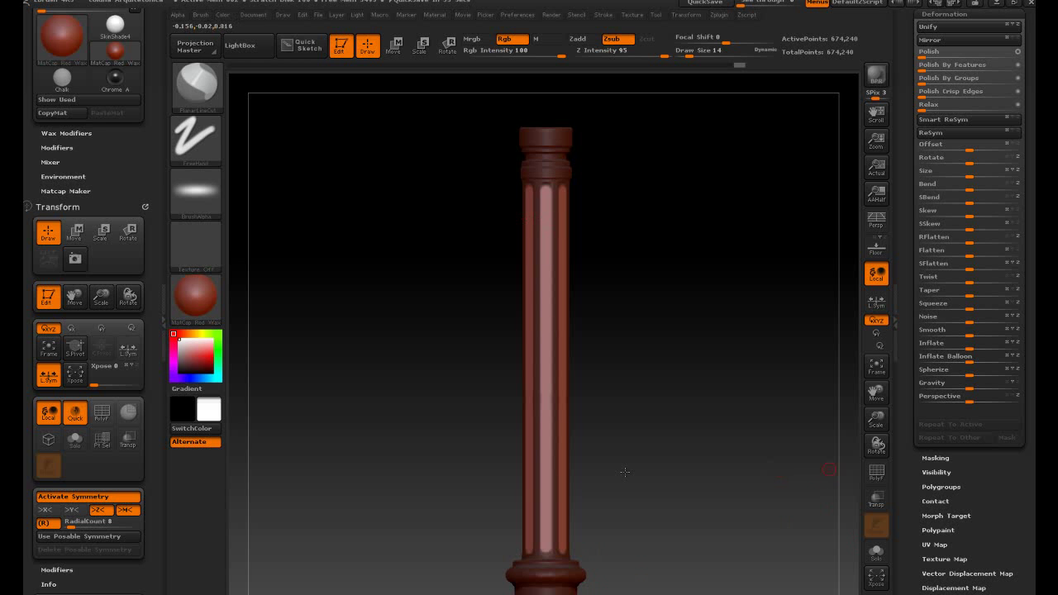
{"action": "left_click_drag", "start_coordinate": [906, 484], "coordinate": [905, 497]}
{"action": "left_click_drag", "start_coordinate": [909, 457], "coordinate": [910, 526]}
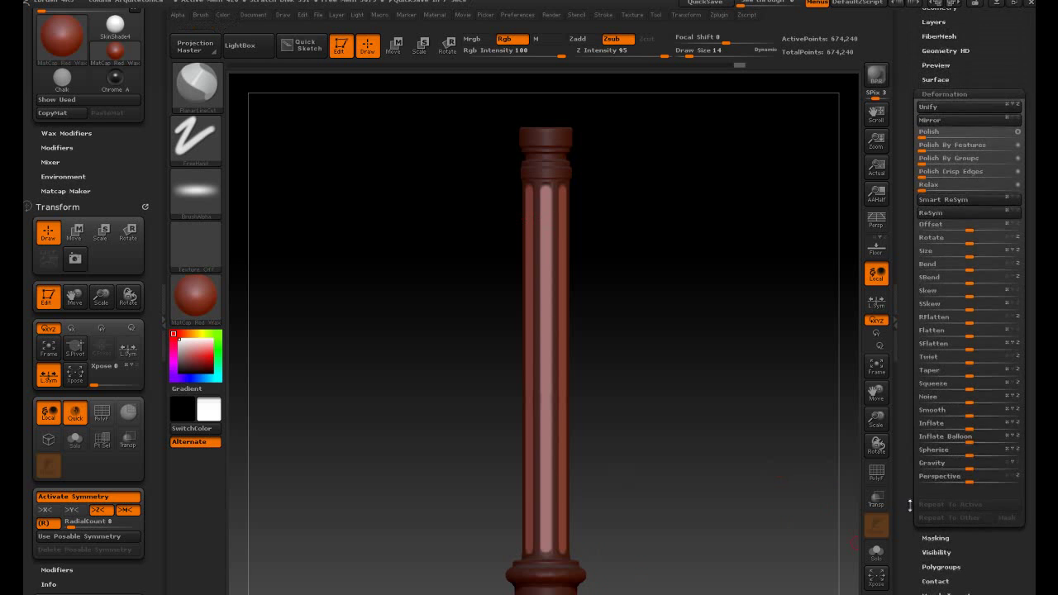
- Add NoiseMaker surface noise to the shaft and bake it in with Apply To Mesh
{"action": "left_click", "coordinate": [943, 79]}
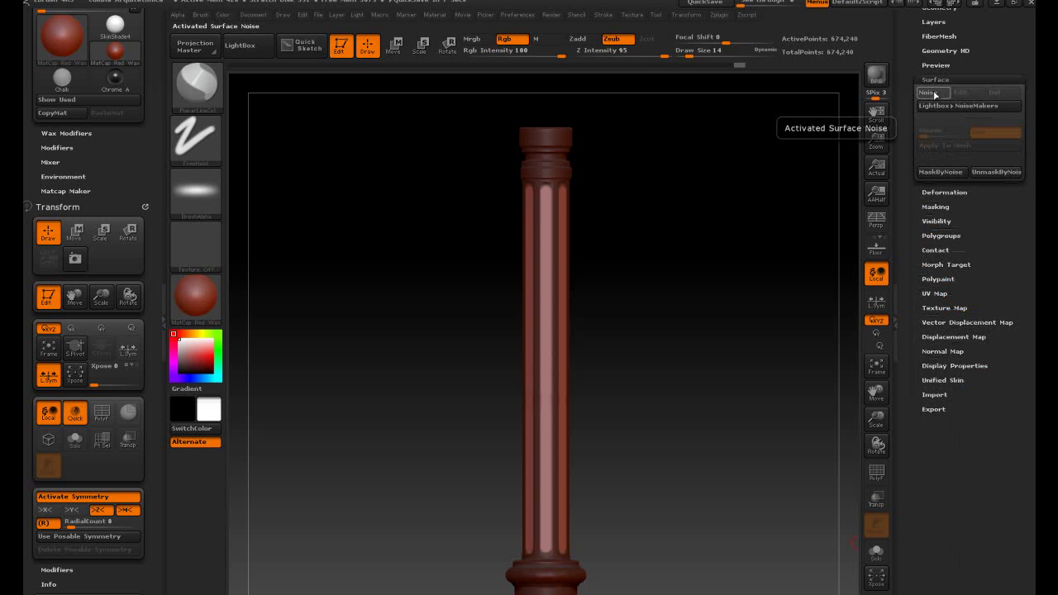
{"action": "left_click", "coordinate": [935, 95]}
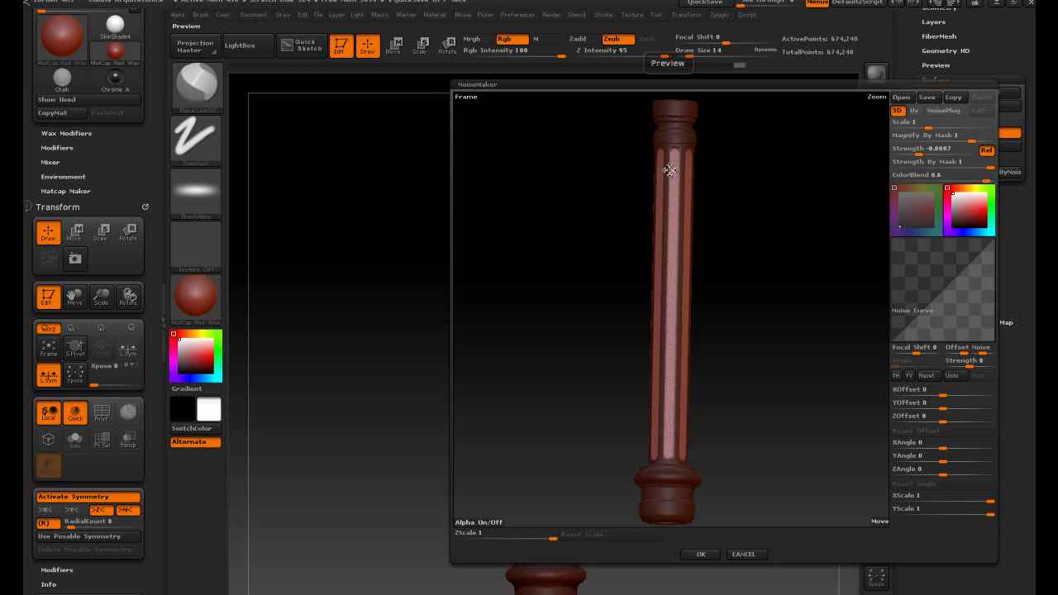
{"action": "left_click", "coordinate": [700, 554]}
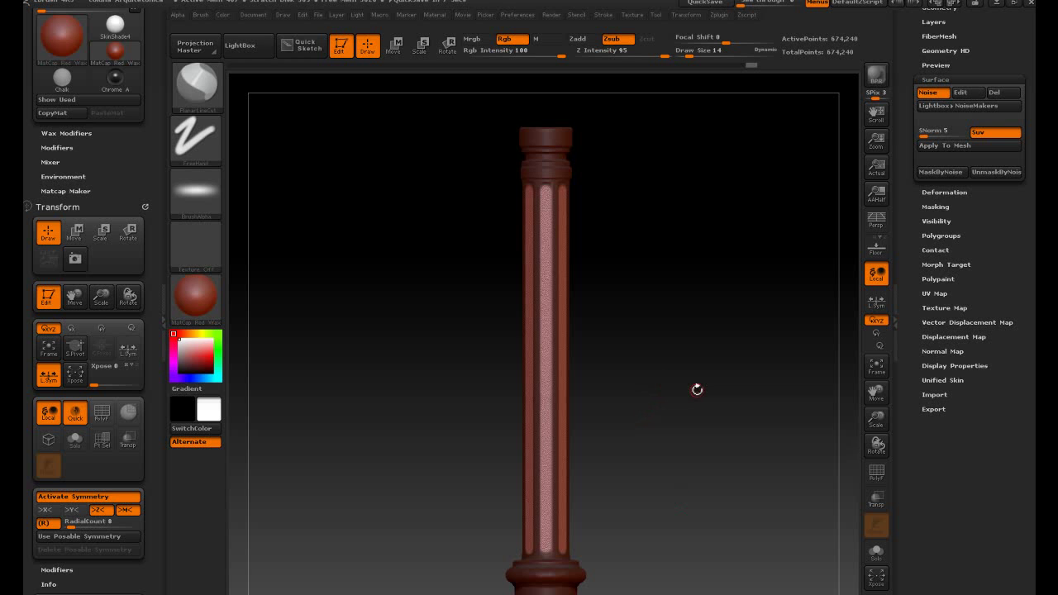
{"action": "key", "text": "ctrl"}
{"action": "left_click_drag", "start_coordinate": [690, 349], "coordinate": [673, 399], "text": "ctrl"}
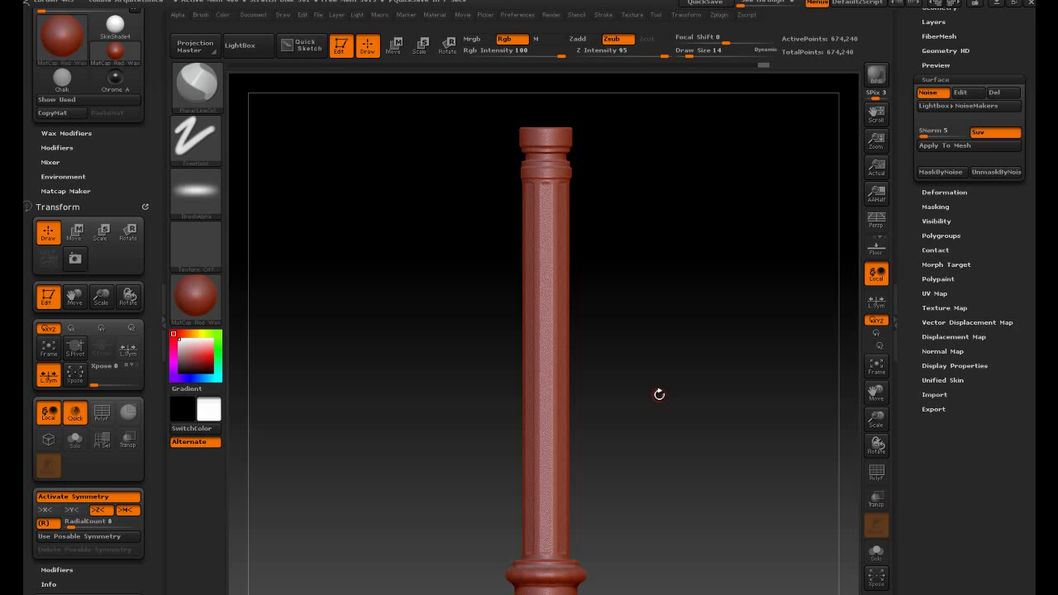
{"action": "key", "text": "ctrl+z"}
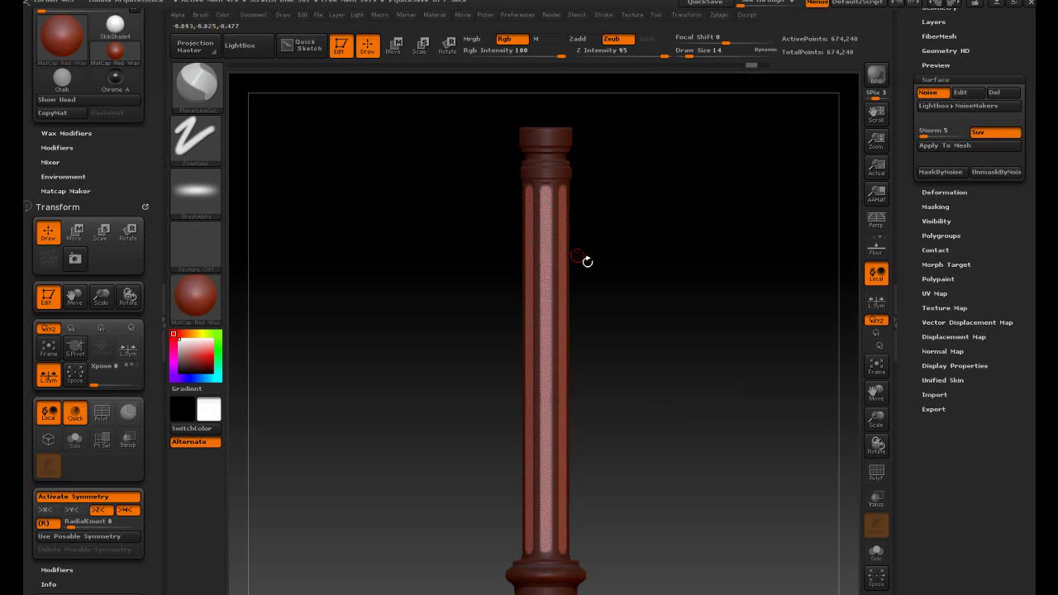
{"action": "left_click", "coordinate": [943, 146]}
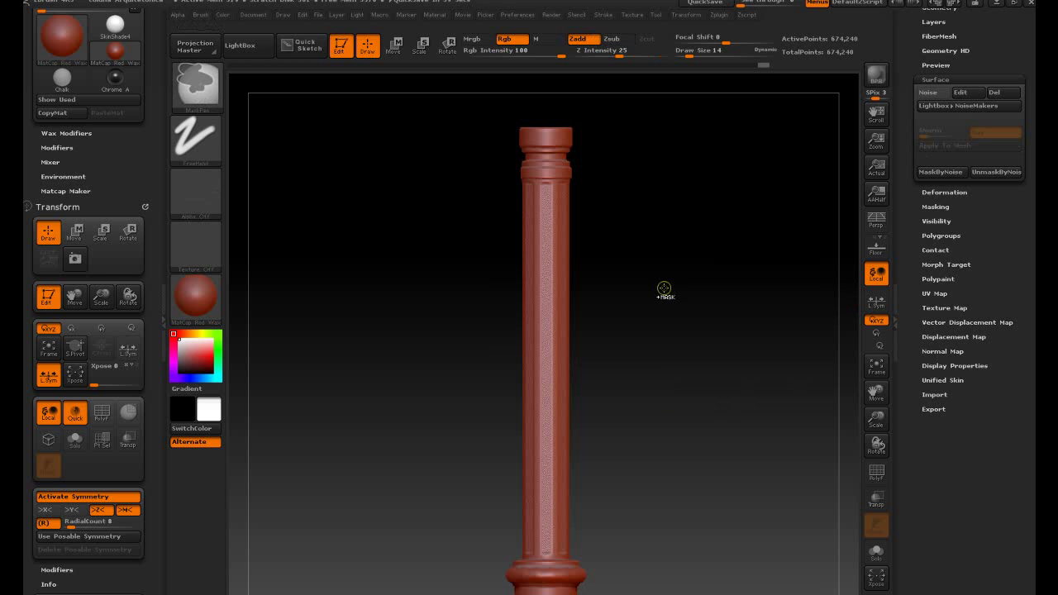
- Frame the whole column and switch to the Standard brush at Zadd, Z Intensity 25
{"action": "left_click_drag", "start_coordinate": [665, 414], "coordinate": [680, 387]}
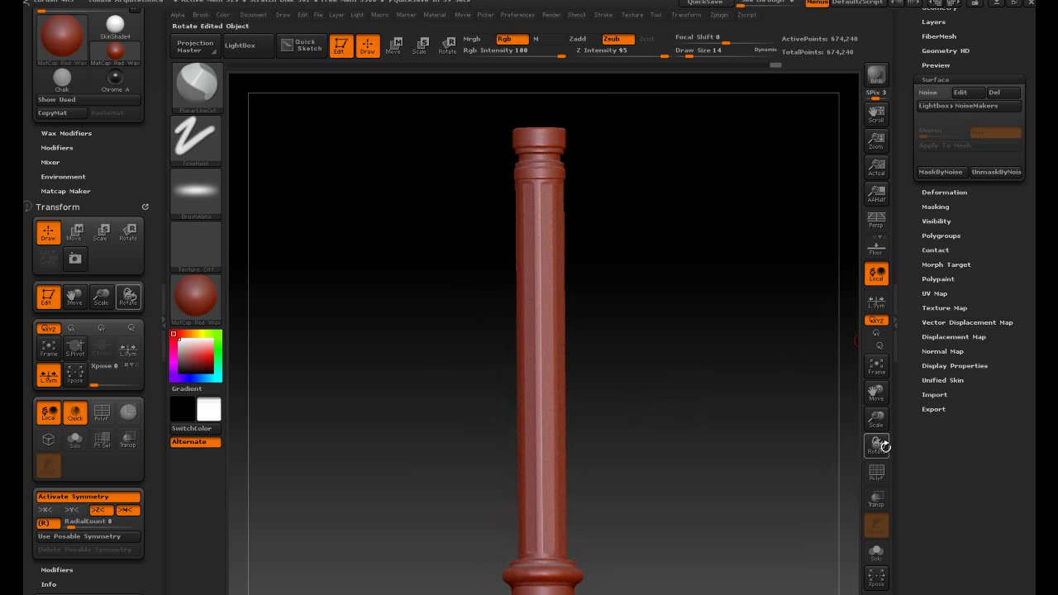
{"action": "left_click_drag", "start_coordinate": [876, 422], "coordinate": [876, 356]}
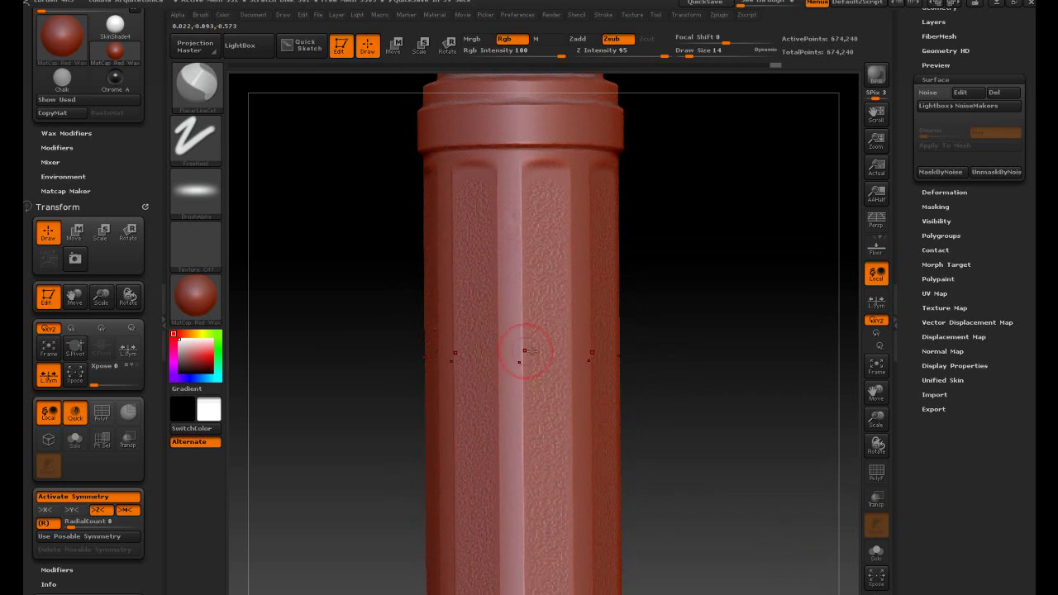
{"action": "mouse_move", "coordinate": [695, 322]}
{"action": "left_mouse_down"}
{"action": "mouse_move", "coordinate": [792, 314]}
{"action": "mouse_move", "coordinate": [759, 297]}
{"action": "mouse_move", "coordinate": [745, 308]}
{"action": "mouse_move", "coordinate": [708, 237]}
{"action": "left_mouse_up"}
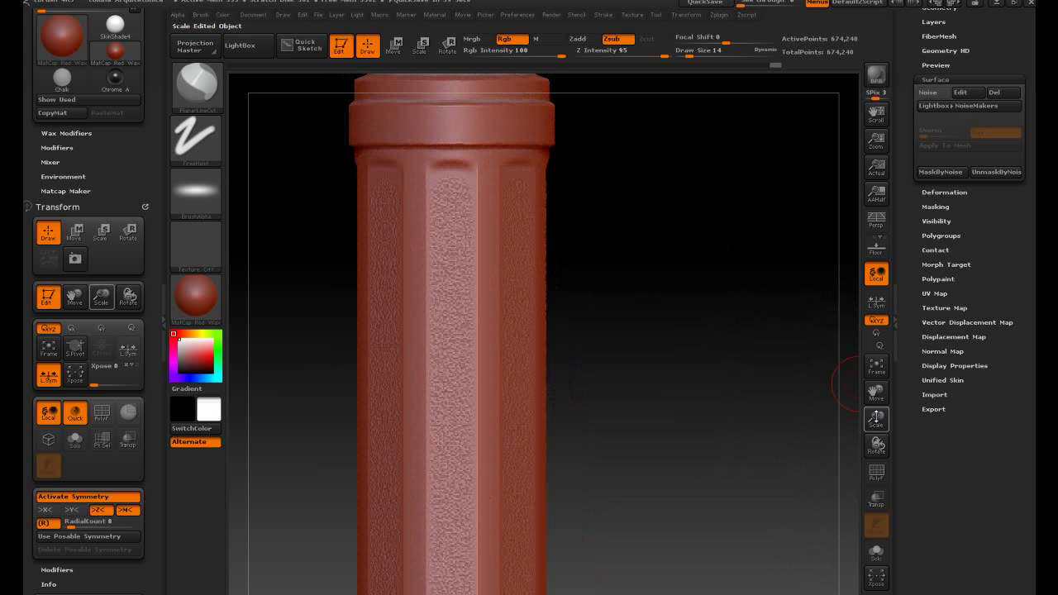
{"action": "left_click_drag", "start_coordinate": [877, 419], "coordinate": [878, 354]}
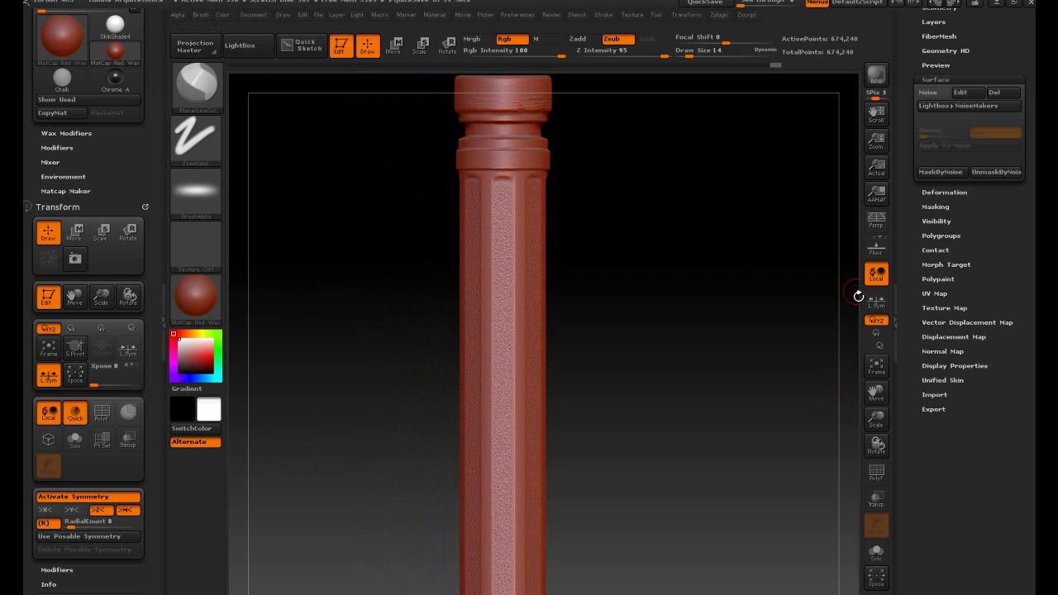
{"action": "left_click_drag", "start_coordinate": [879, 396], "coordinate": [881, 446]}
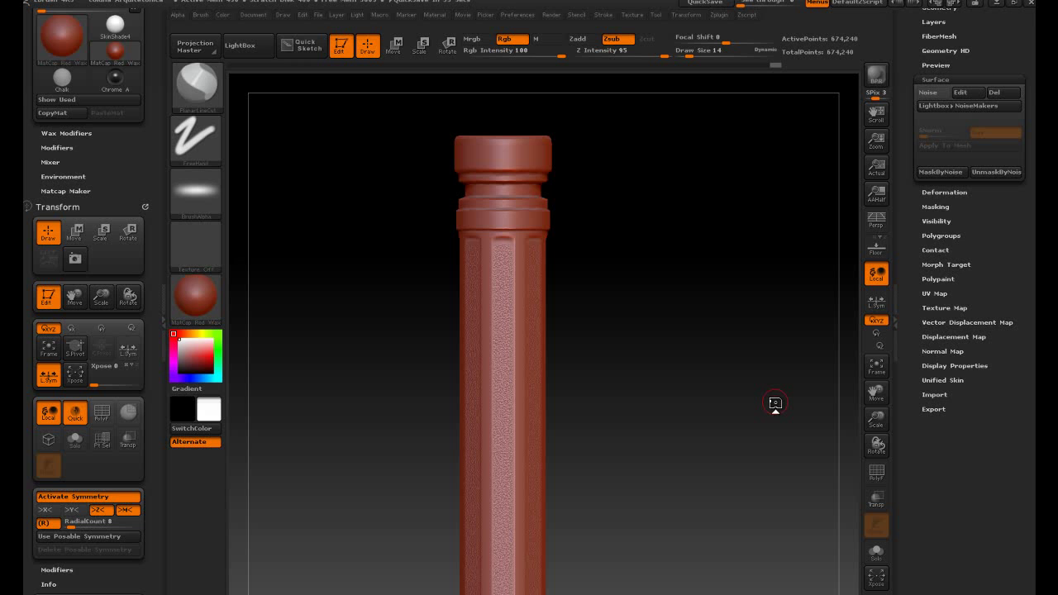
{"action": "left_click", "coordinate": [214, 108]}
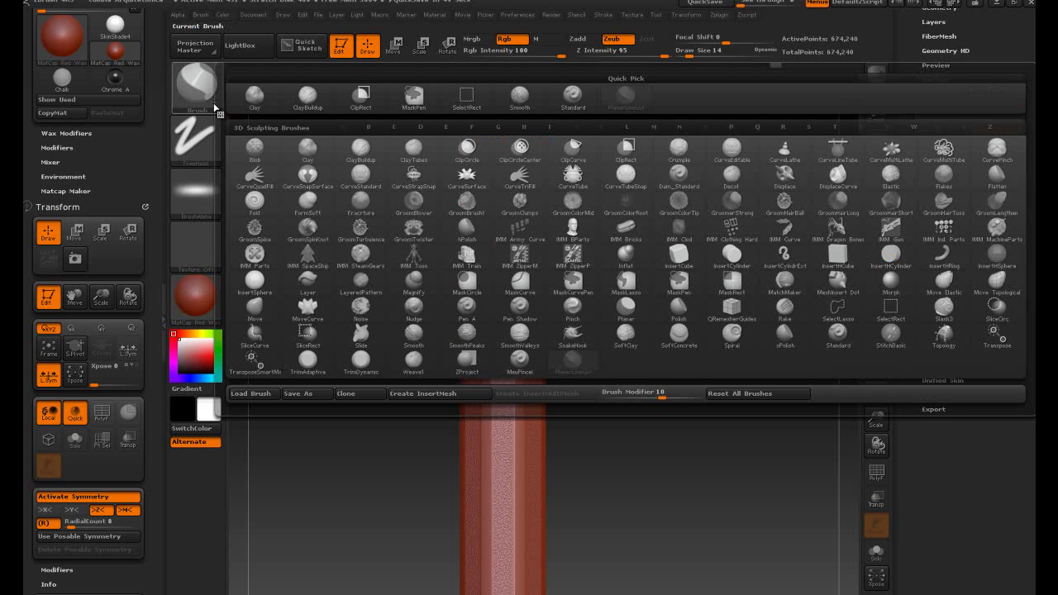
{"action": "left_click", "coordinate": [568, 108]}
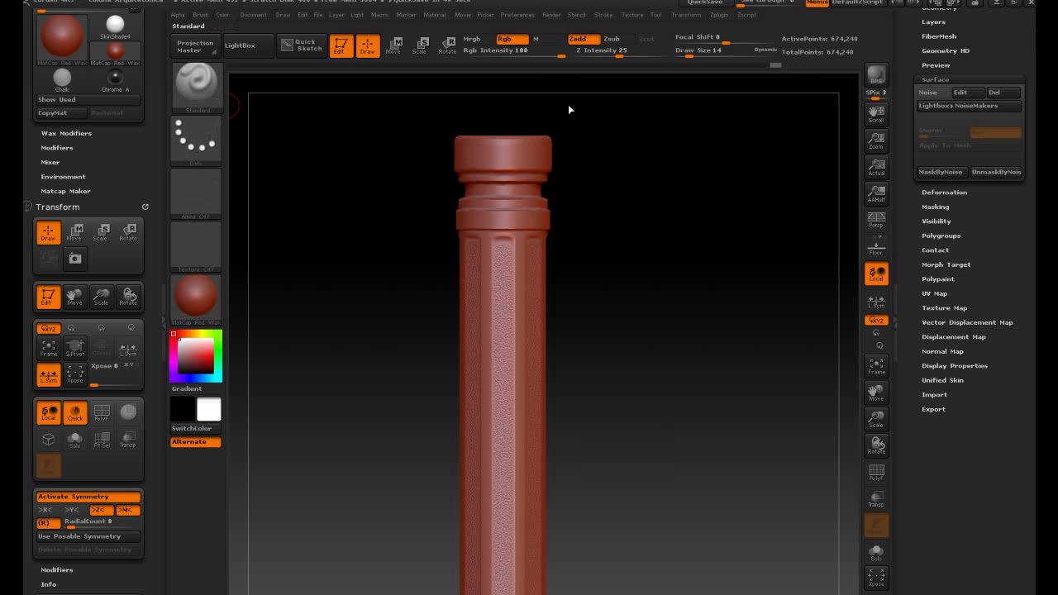
- Stamp star rosettes around the base band using the DragRect stroke and star Alpha 11
{"action": "left_click", "coordinate": [215, 159]}
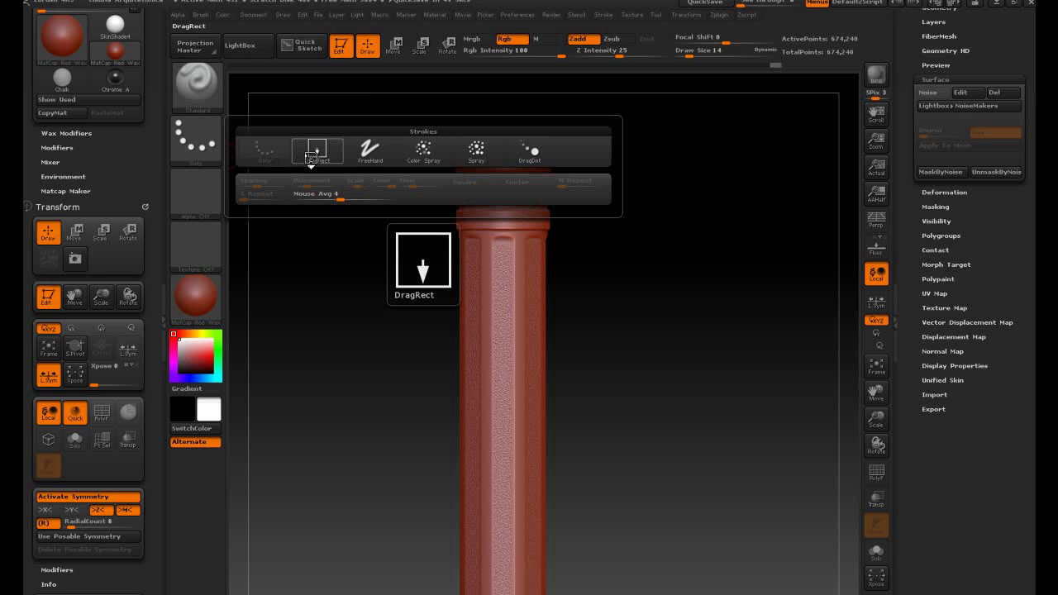
{"action": "left_click", "coordinate": [311, 156]}
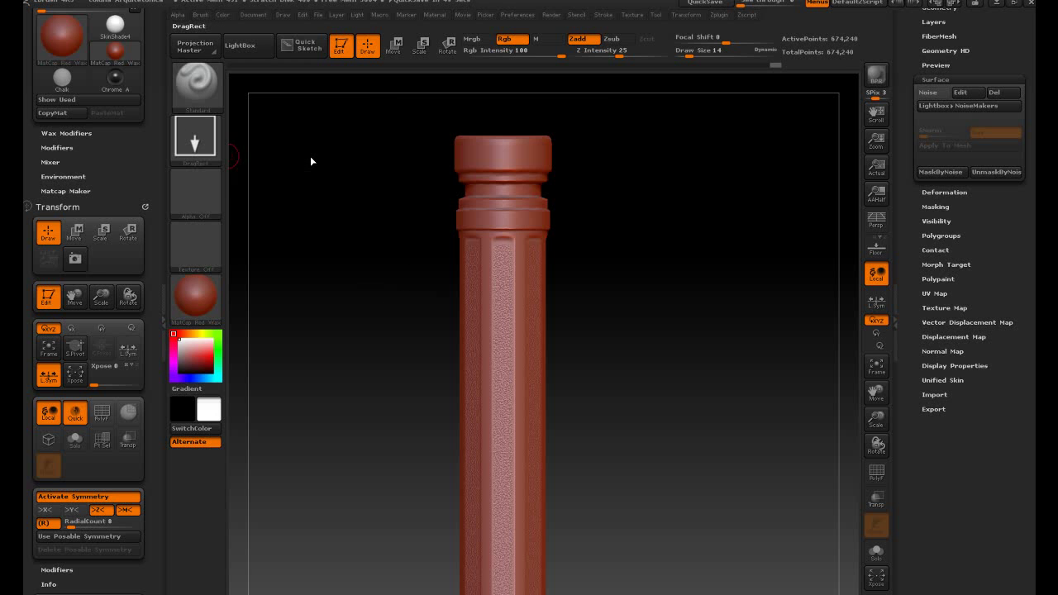
{"action": "left_click", "coordinate": [217, 211]}
{"action": "mouse_move", "coordinate": [265, 277]}
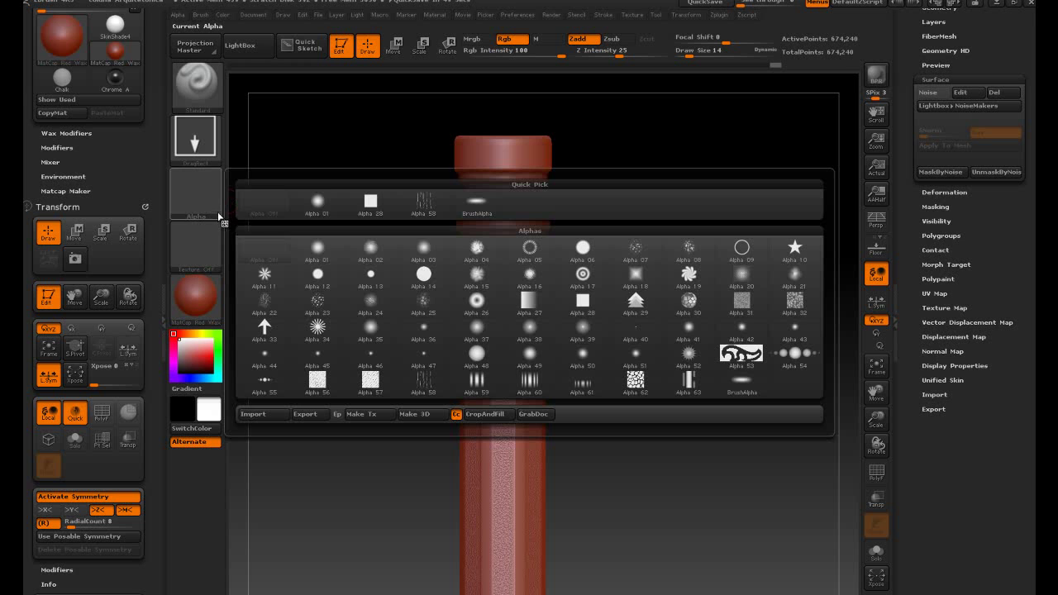
{"action": "left_click", "coordinate": [266, 277]}
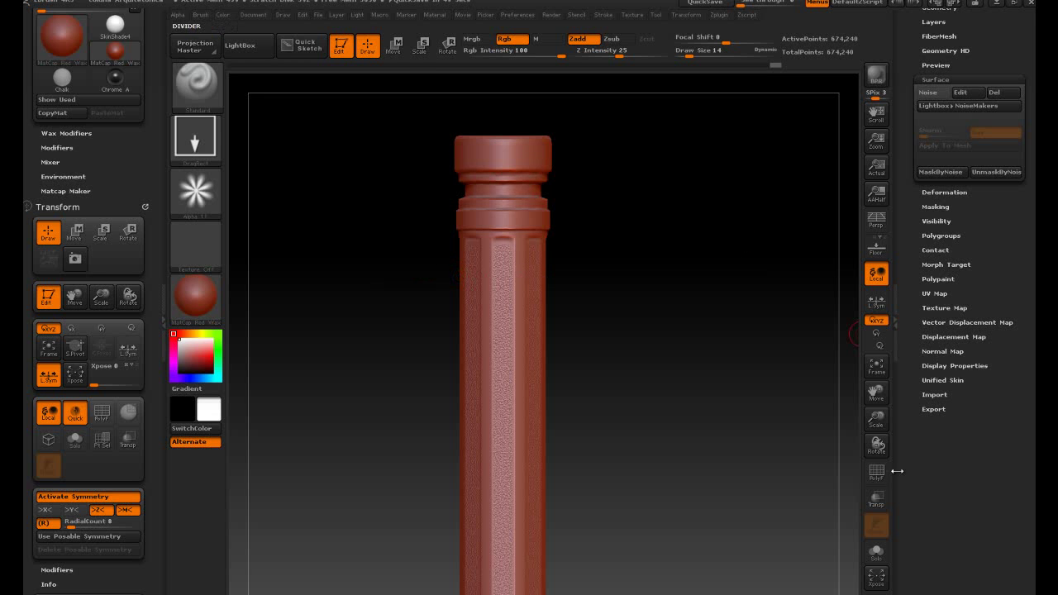
{"action": "left_click_drag", "start_coordinate": [876, 393], "coordinate": [874, 124]}
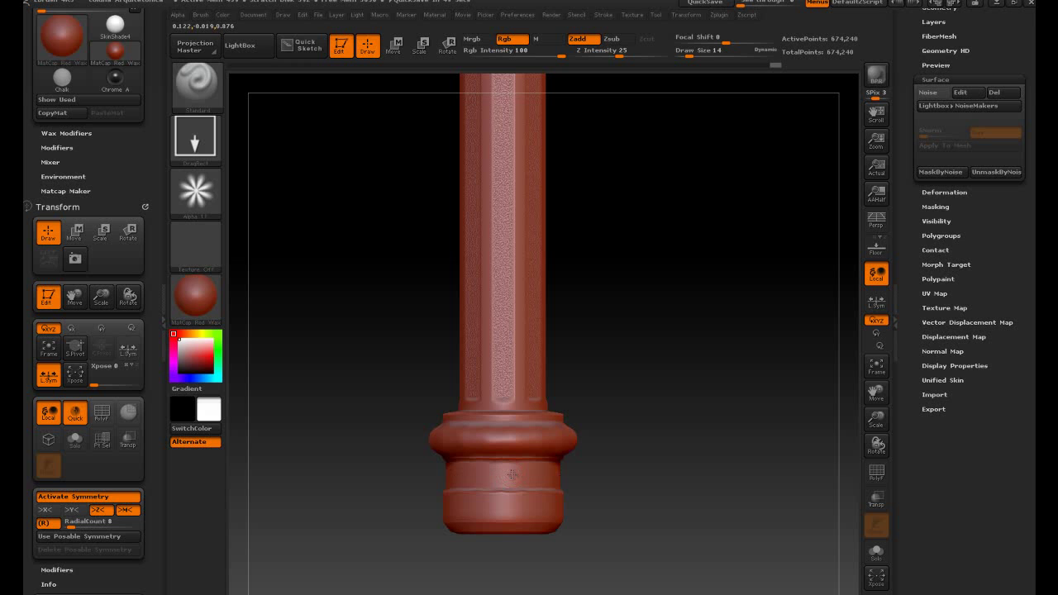
{"action": "left_click_drag", "start_coordinate": [528, 478], "coordinate": [533, 483]}
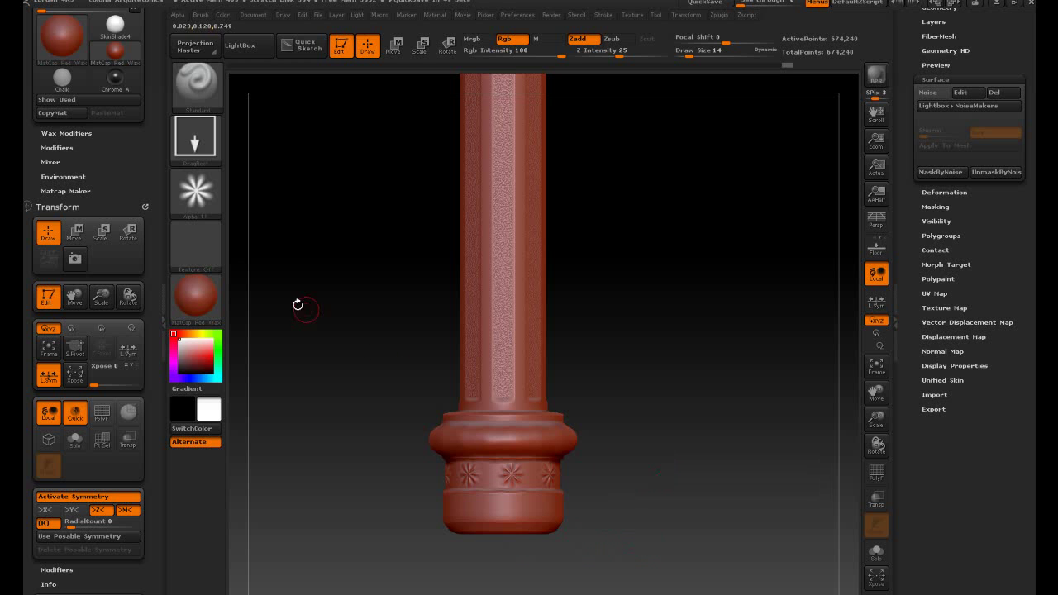
- Turn the brush alpha off and switch the stroke to Dots
{"action": "left_click", "coordinate": [210, 216]}
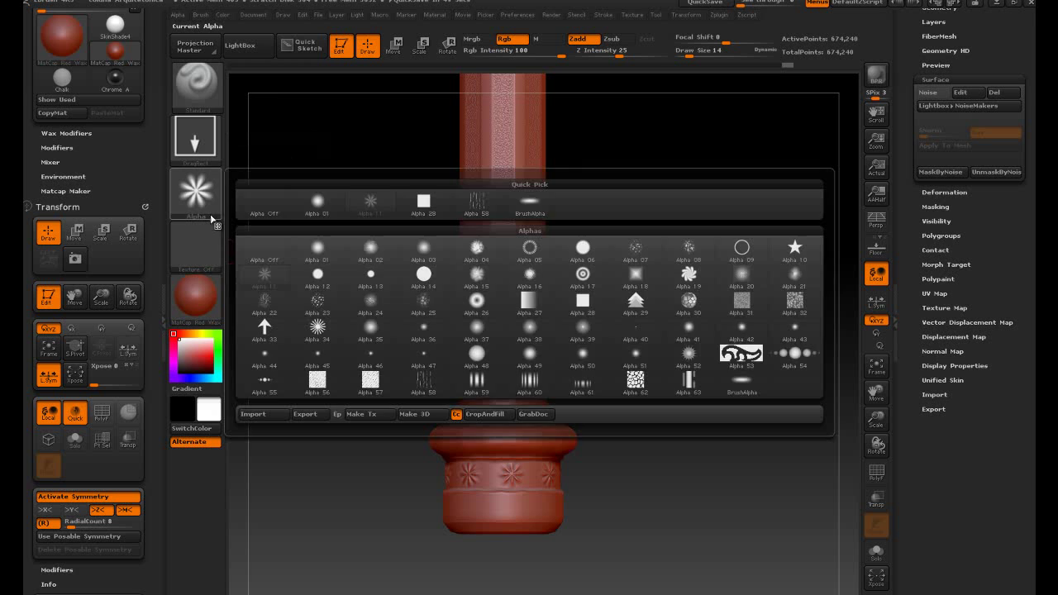
{"action": "left_click", "coordinate": [265, 203]}
{"action": "left_click", "coordinate": [203, 156]}
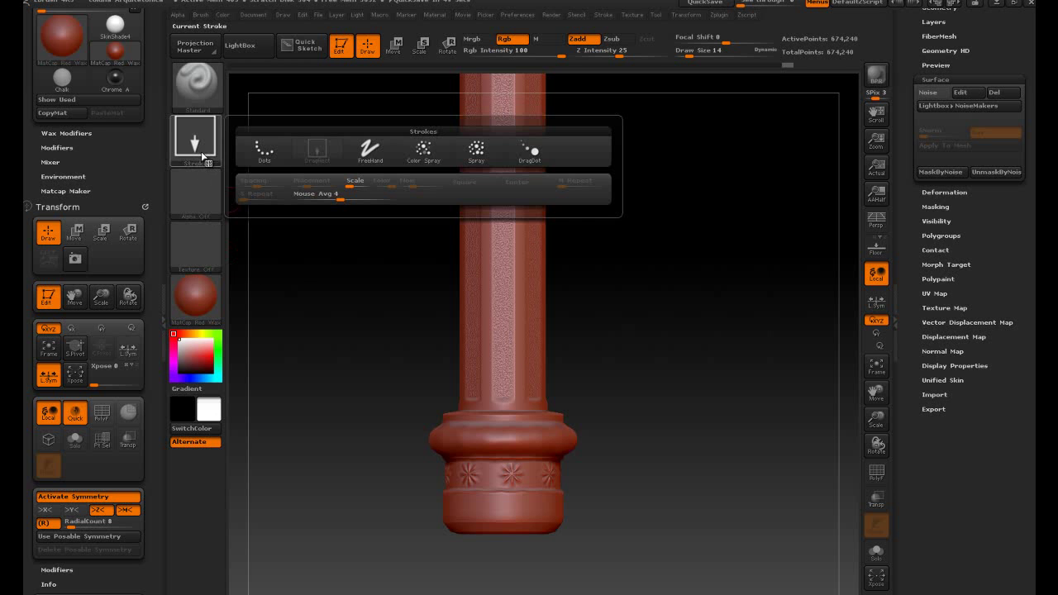
{"action": "left_click", "coordinate": [264, 149]}
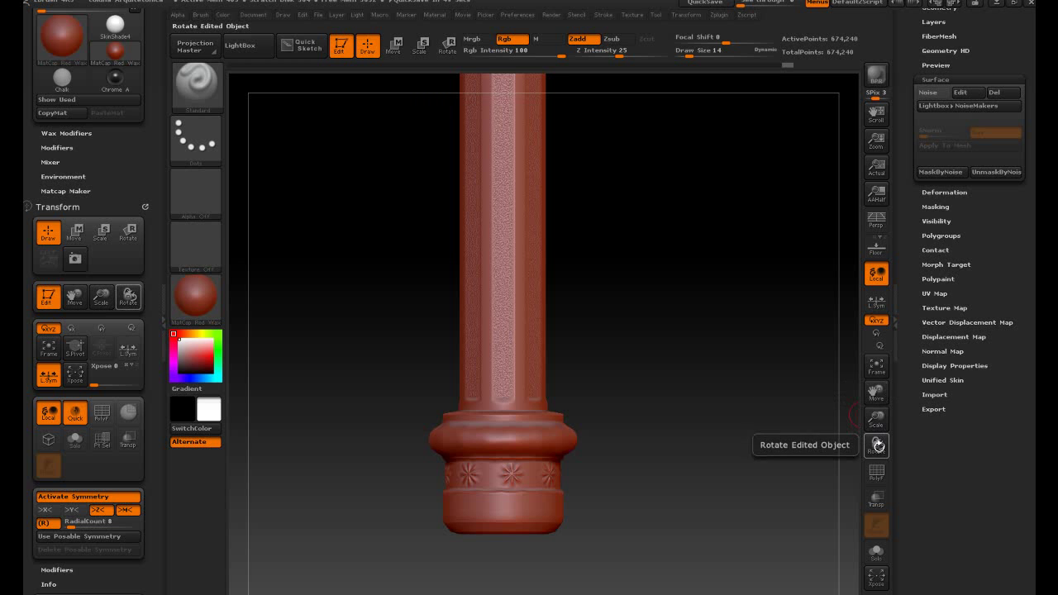
- Zoom in on the star band at the column base and shrink the brush to Draw Size 3
{"action": "mouse_move", "coordinate": [876, 420]}
{"action": "left_mouse_down"}
{"action": "mouse_move", "coordinate": [877, 547]}
{"action": "mouse_move", "coordinate": [877, 530]}
{"action": "left_mouse_up"}
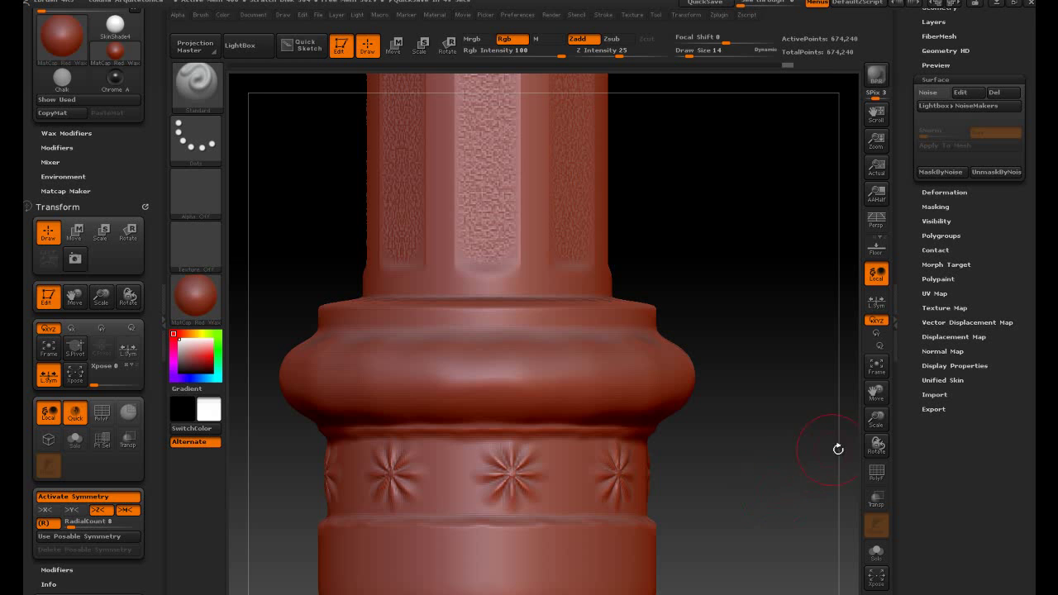
{"action": "left_click_drag", "start_coordinate": [875, 392], "coordinate": [919, 390]}
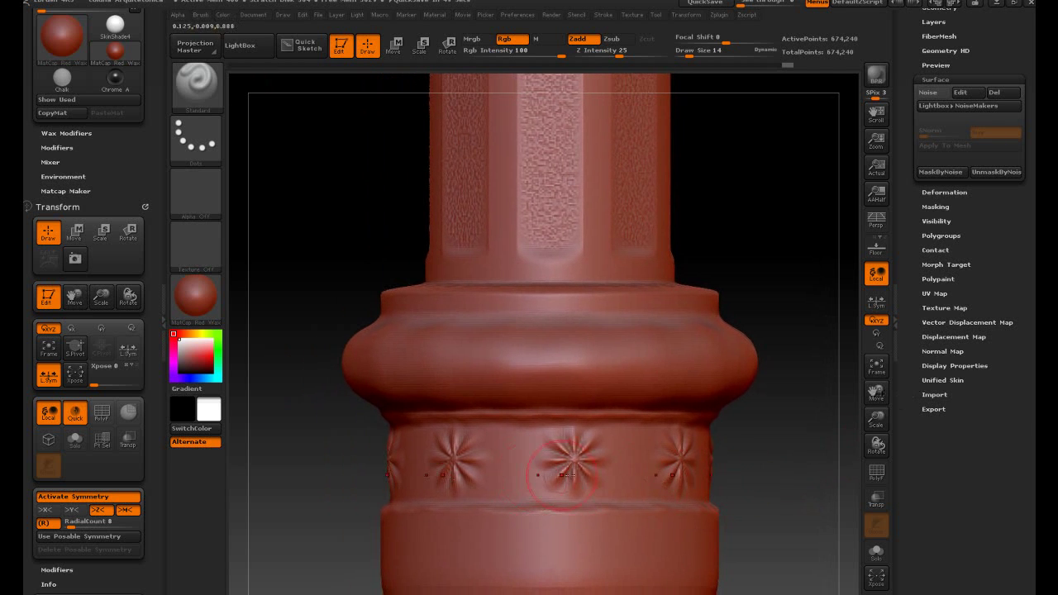
{"action": "left_click_drag", "start_coordinate": [881, 447], "coordinate": [878, 444]}
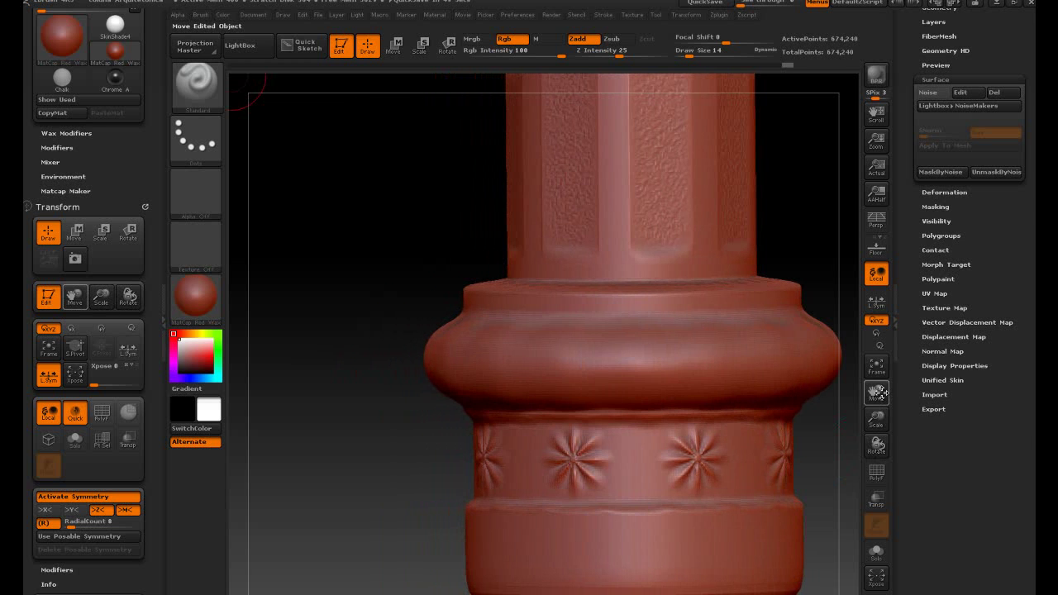
{"action": "left_click_drag", "start_coordinate": [878, 393], "coordinate": [742, 378]}
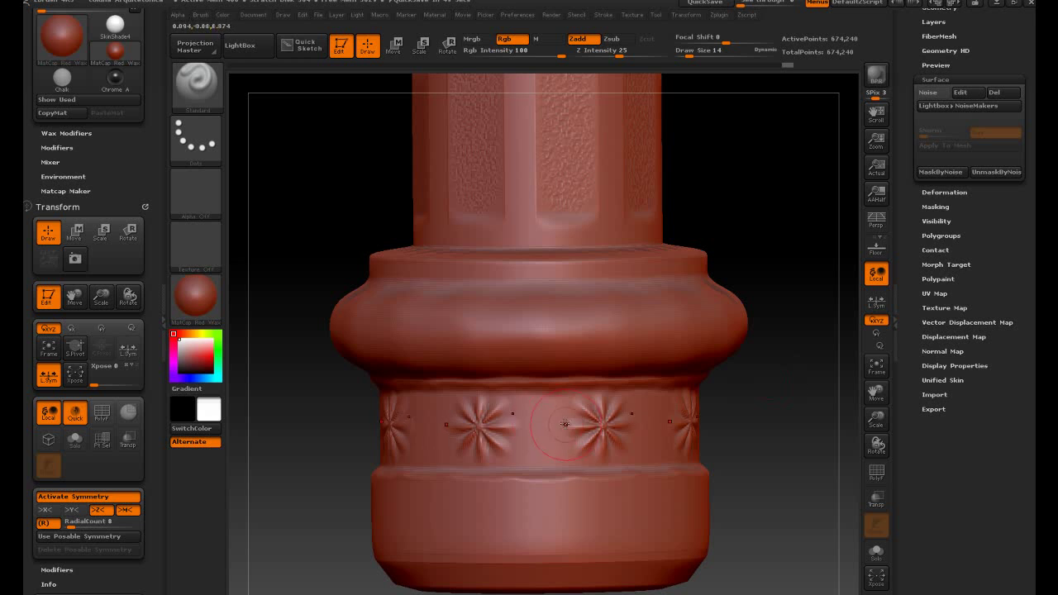
{"action": "key", "text": "["}
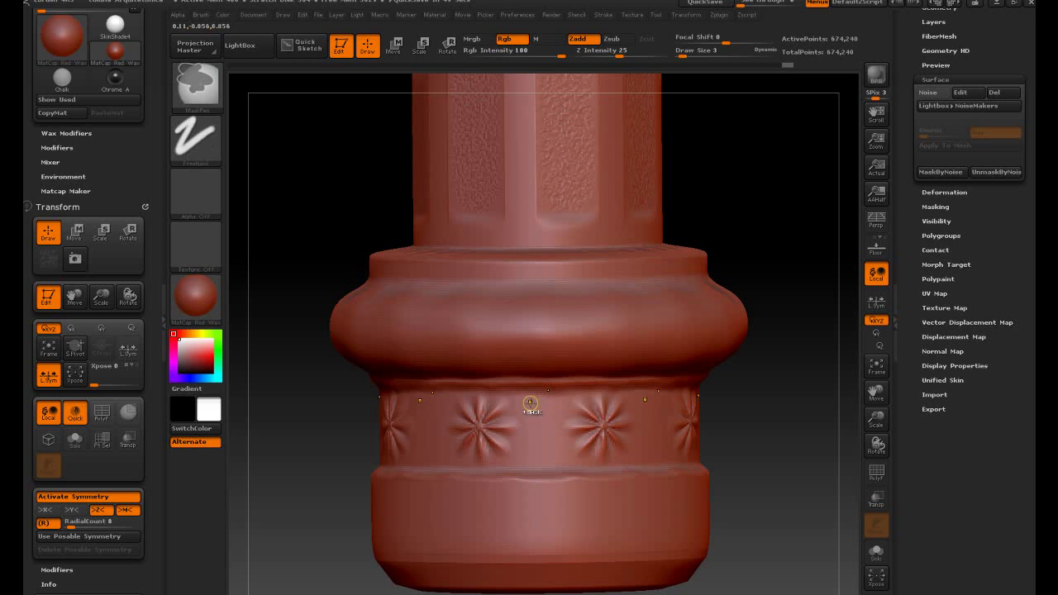
- Mask I-shaped blocks between the star rosettes, redoing the first attempt and thickening stems and bottoms
{"action": "mouse_move", "coordinate": [527, 406]}
{"action": "left_mouse_down", "text": "ctrl"}
{"action": "mouse_move", "coordinate": [559, 408]}
{"action": "mouse_move", "coordinate": [524, 461]}
{"action": "mouse_move", "coordinate": [567, 460]}
{"action": "mouse_move", "coordinate": [544, 447]}
{"action": "mouse_move", "coordinate": [539, 414]}
{"action": "left_mouse_up", "text": "ctrl"}
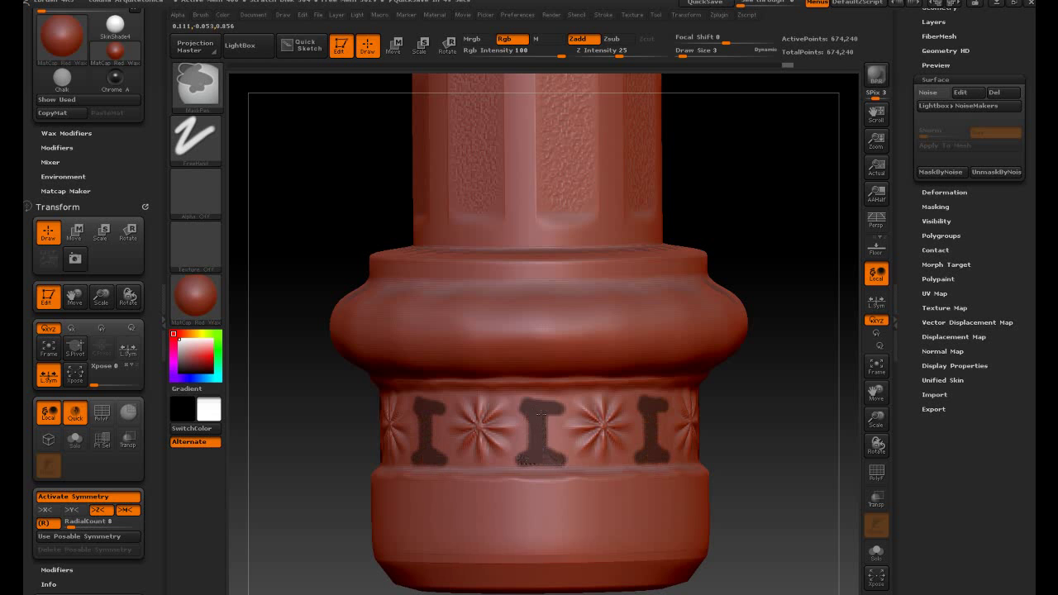
{"action": "left_click_drag", "start_coordinate": [547, 451], "coordinate": [544, 424], "text": "ctrl"}
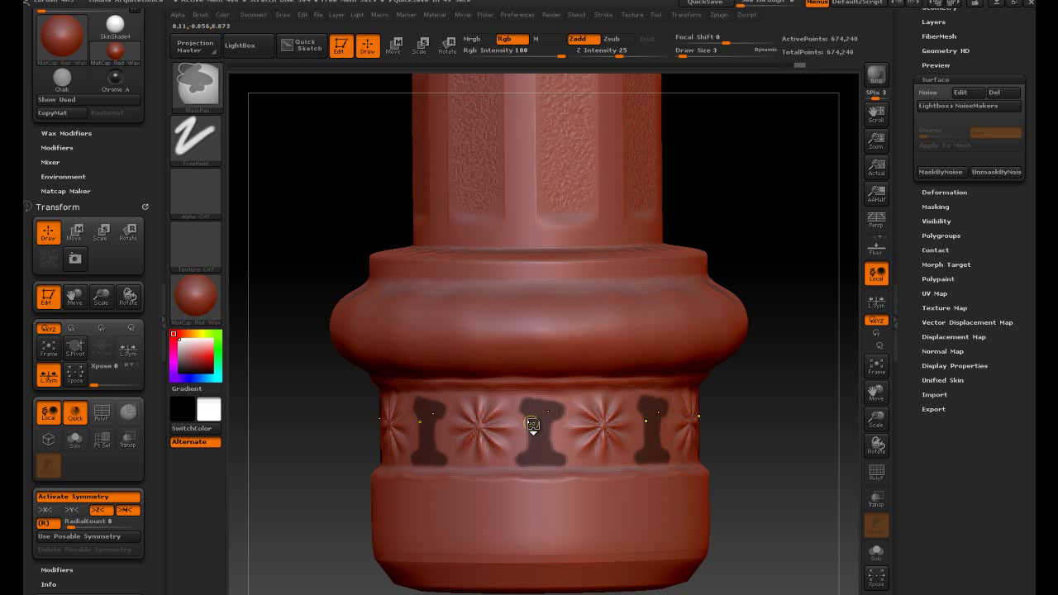
{"action": "key", "text": "ctrl+shift+a"}
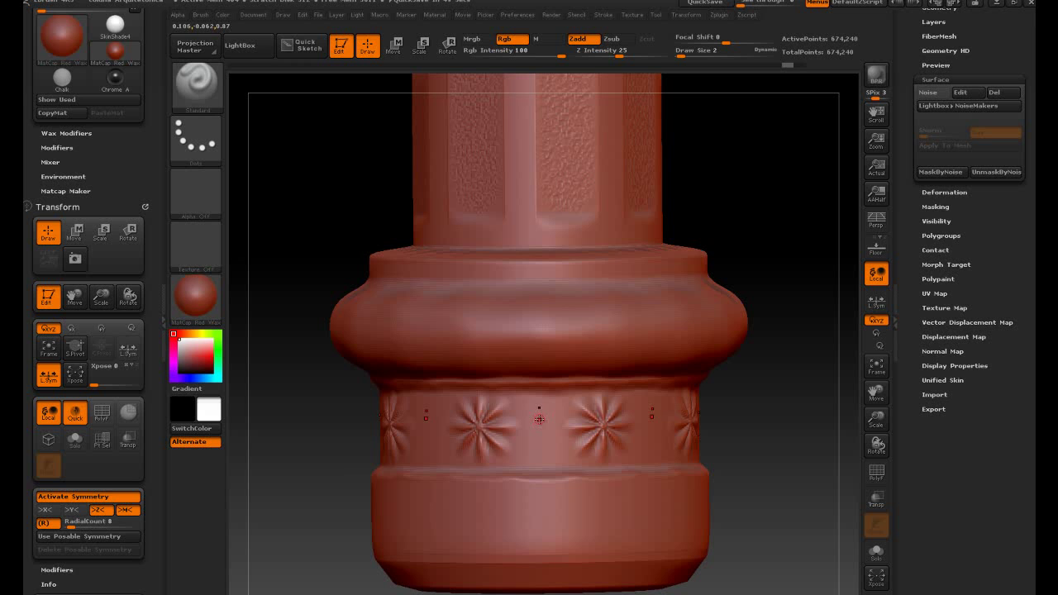
{"action": "key", "text": "ctrl"}
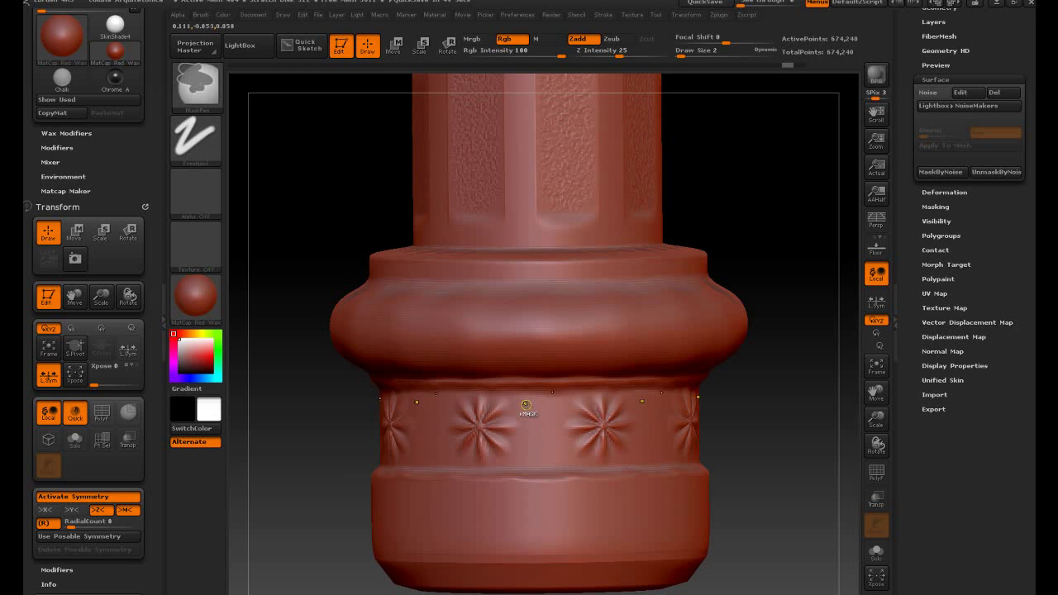
{"action": "mouse_move", "coordinate": [522, 405]}
{"action": "left_mouse_down", "text": "ctrl"}
{"action": "mouse_move", "coordinate": [562, 406]}
{"action": "mouse_move", "coordinate": [547, 426]}
{"action": "mouse_move", "coordinate": [547, 455]}
{"action": "mouse_move", "coordinate": [530, 455]}
{"action": "mouse_move", "coordinate": [566, 454]}
{"action": "mouse_move", "coordinate": [525, 459]}
{"action": "left_mouse_up", "text": "ctrl"}
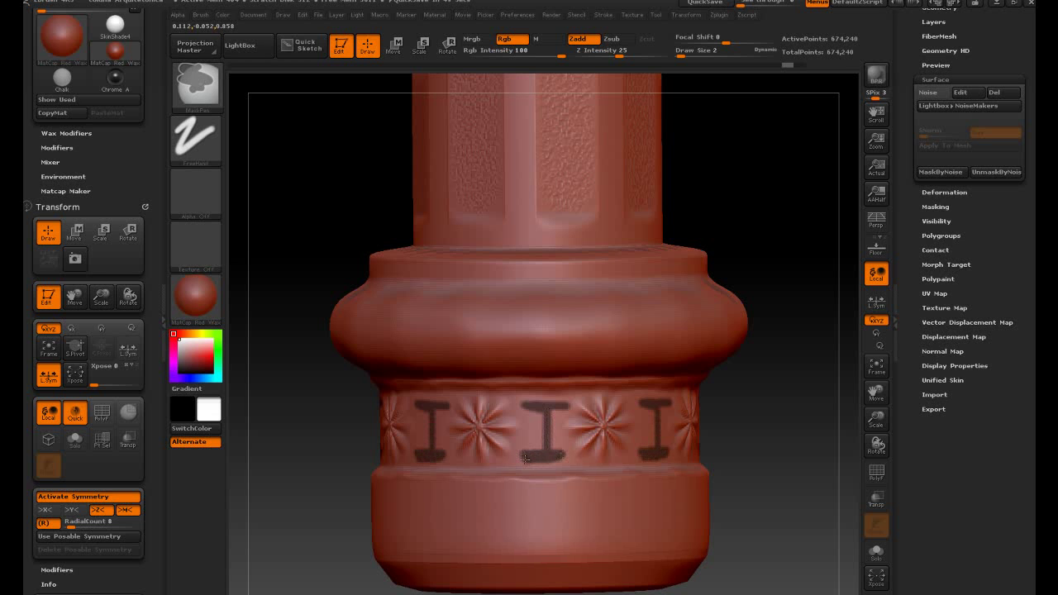
{"action": "left_click", "coordinate": [548, 421], "text": "ctrl"}
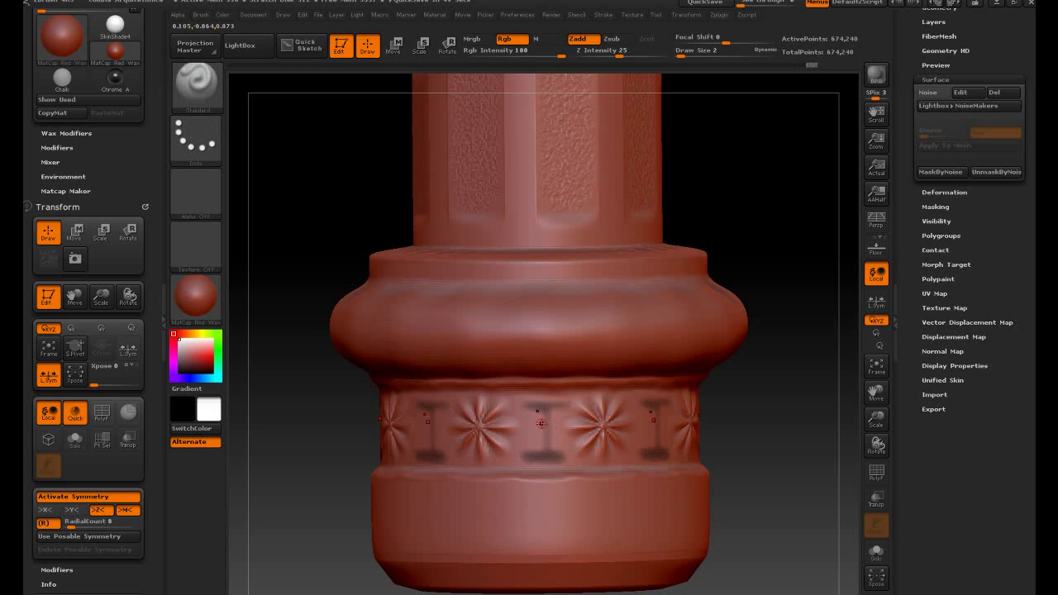
{"action": "left_click", "coordinate": [546, 419], "text": "ctrl+alt"}
{"action": "key", "text": "ctrl"}
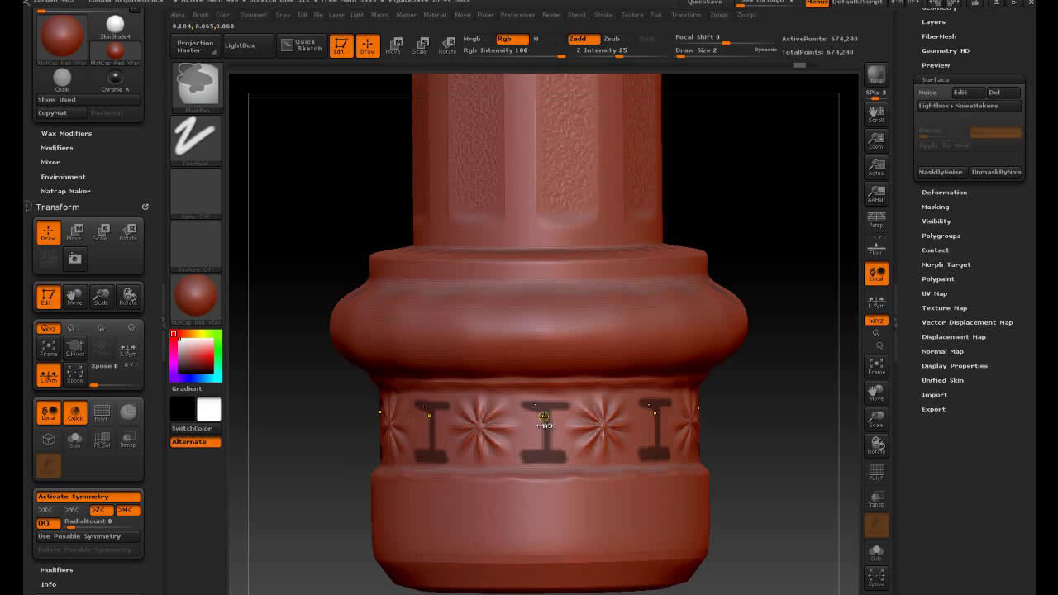
{"action": "left_click_drag", "start_coordinate": [543, 411], "coordinate": [543, 451], "text": "ctrl"}
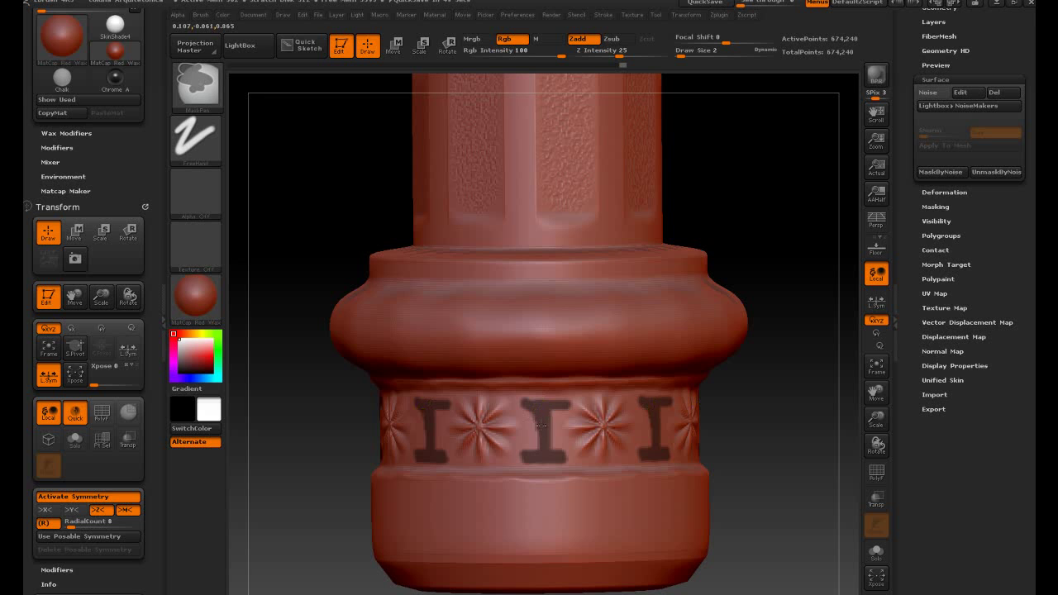
{"action": "left_click_drag", "start_coordinate": [546, 420], "coordinate": [533, 449], "text": "ctrl"}
- Fill in the tops of the I-shaped masks, then invert so only the I panels stay unmasked
{"action": "left_click_drag", "start_coordinate": [562, 412], "coordinate": [550, 443], "text": "ctrl"}
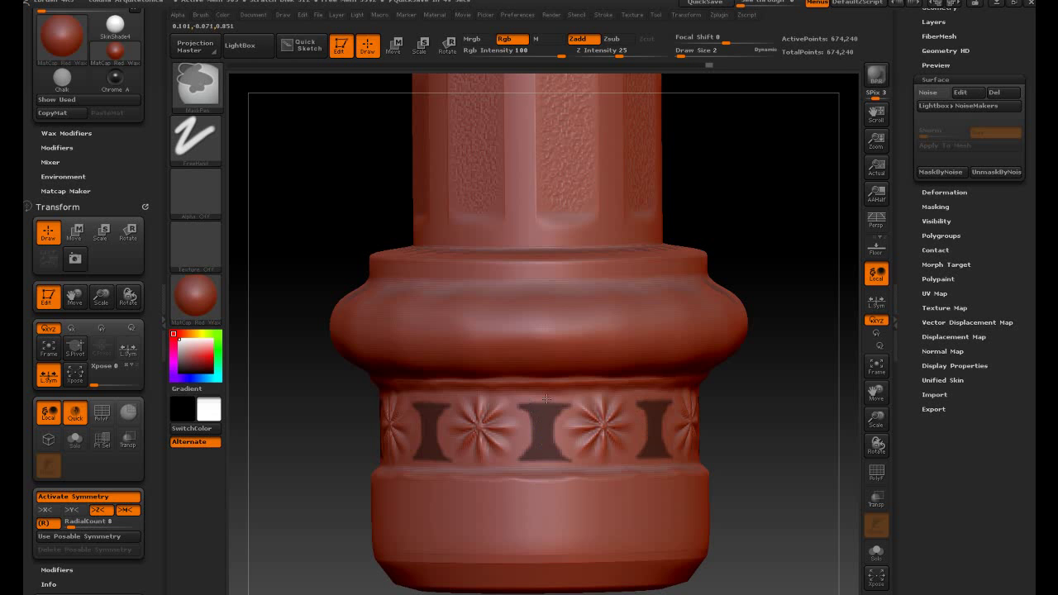
{"action": "key", "text": "ctrl"}
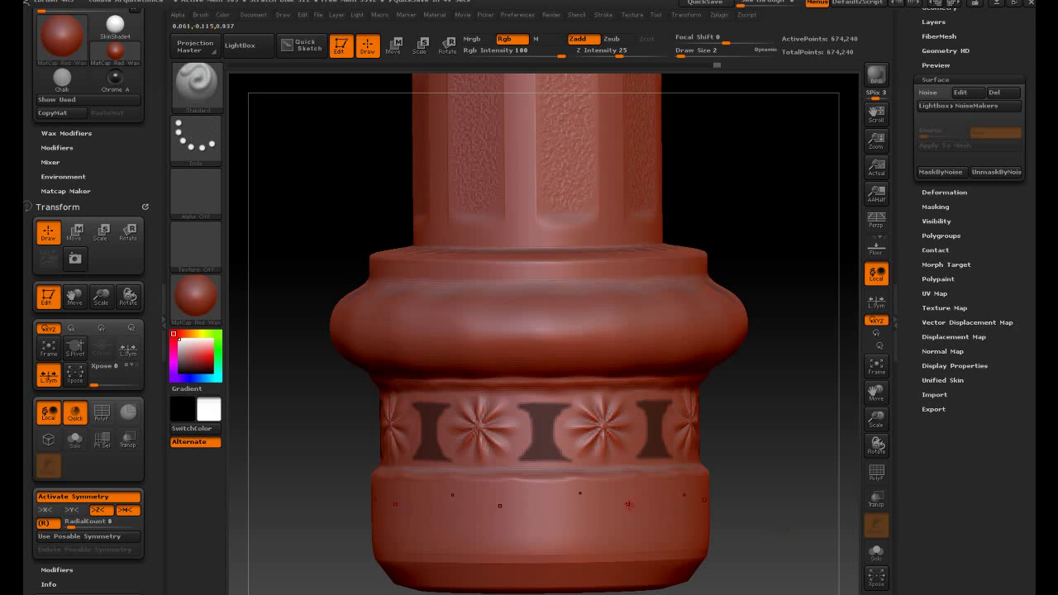
{"action": "key", "text": "ctrl"}
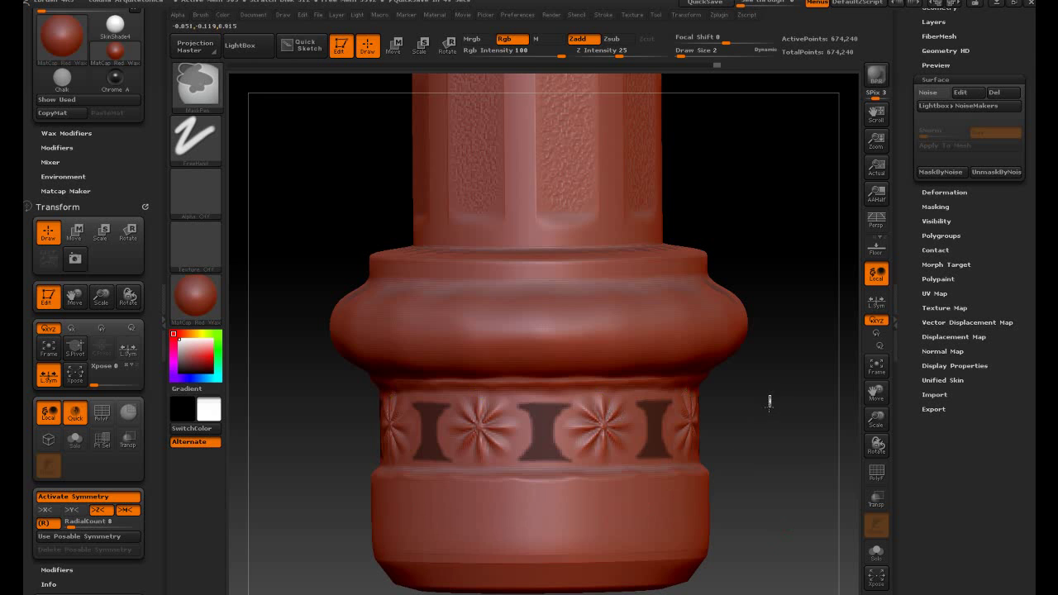
{"action": "left_click_drag", "start_coordinate": [770, 401], "coordinate": [759, 460], "text": "ctrl"}
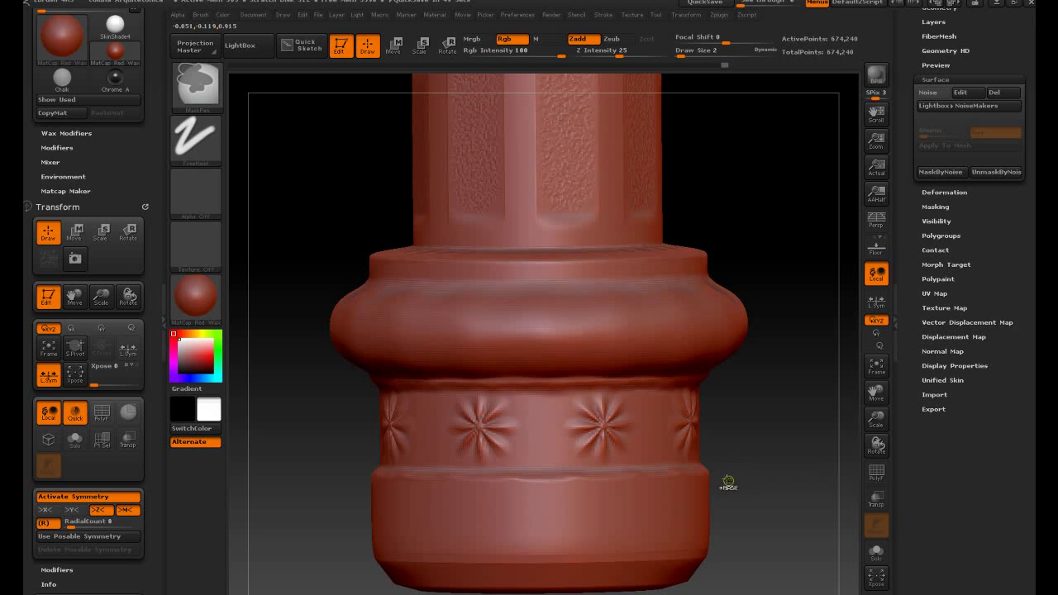
{"action": "key", "text": "ctrl+z"}
- Sink the unmasked I panels into the band with Inflate -3, then clear the mask
{"action": "left_click", "coordinate": [791, 366], "text": "ctrl"}
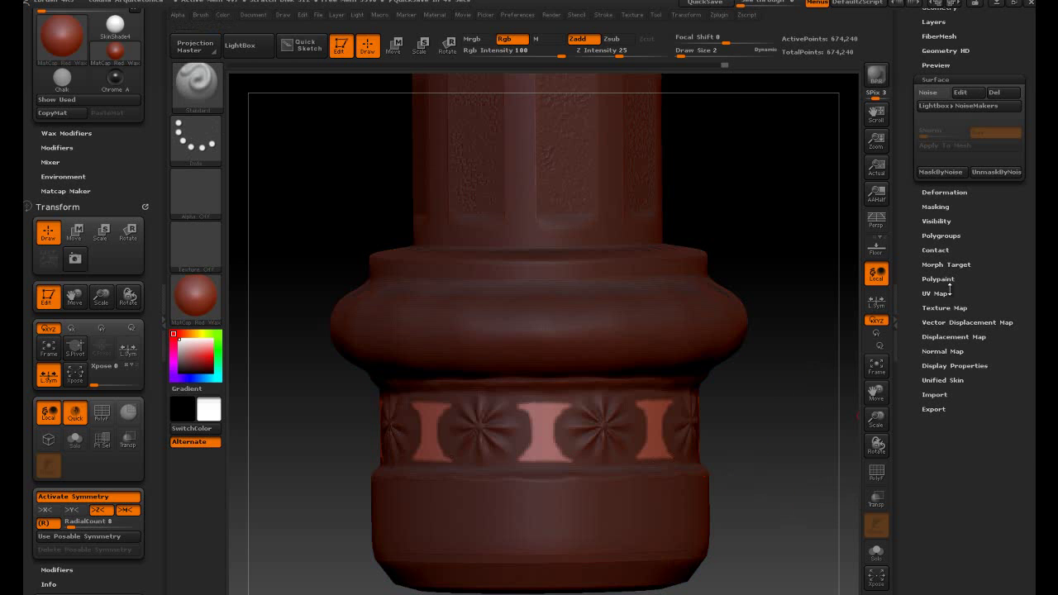
{"action": "left_click", "coordinate": [952, 191]}
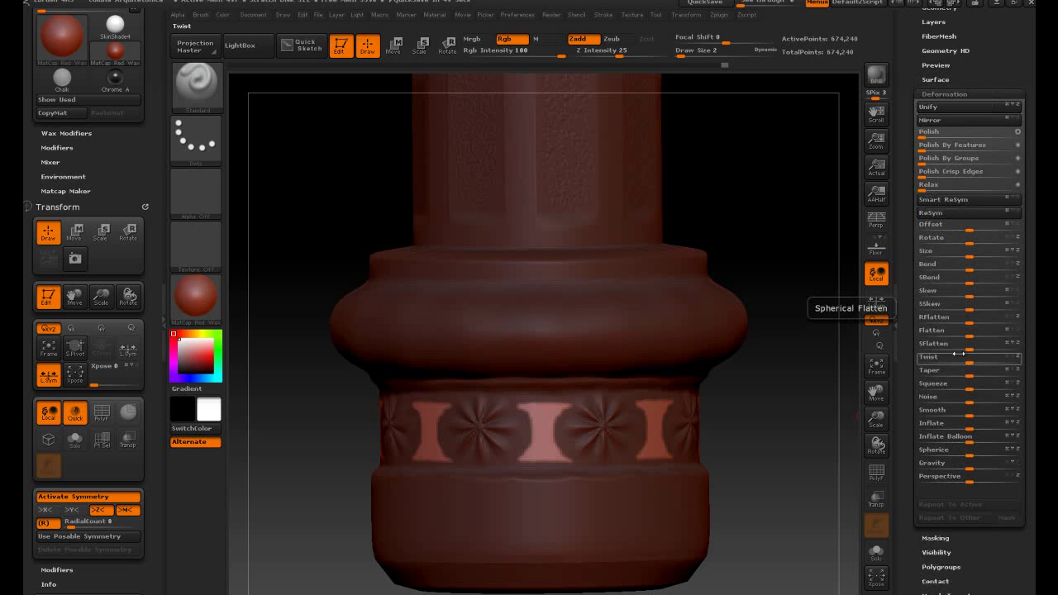
{"action": "left_click", "coordinate": [968, 430]}
{"action": "left_click_drag", "start_coordinate": [960, 430], "coordinate": [964, 427]}
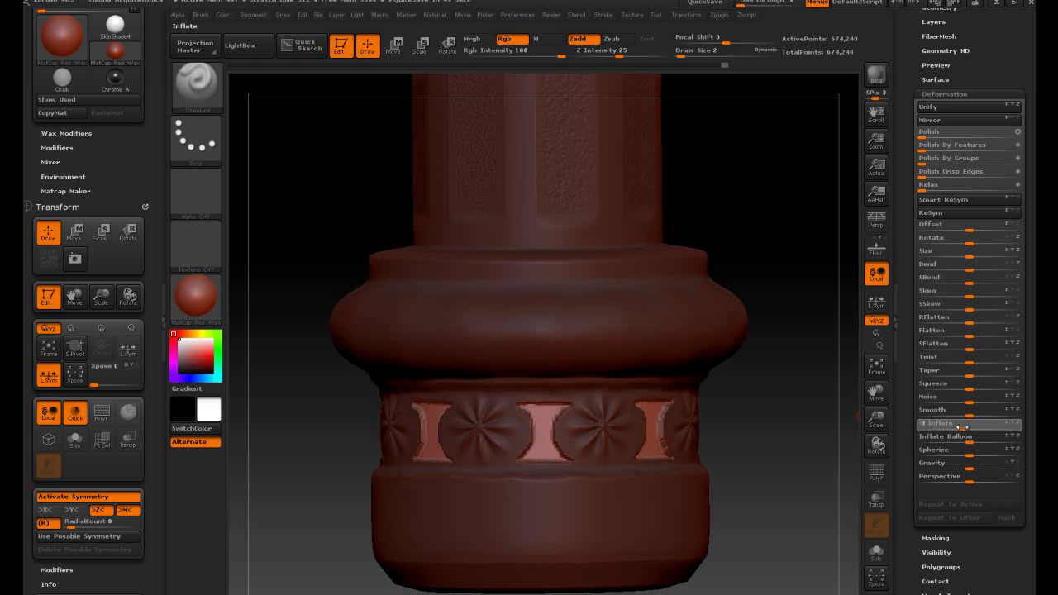
{"action": "key", "text": "ctrl"}
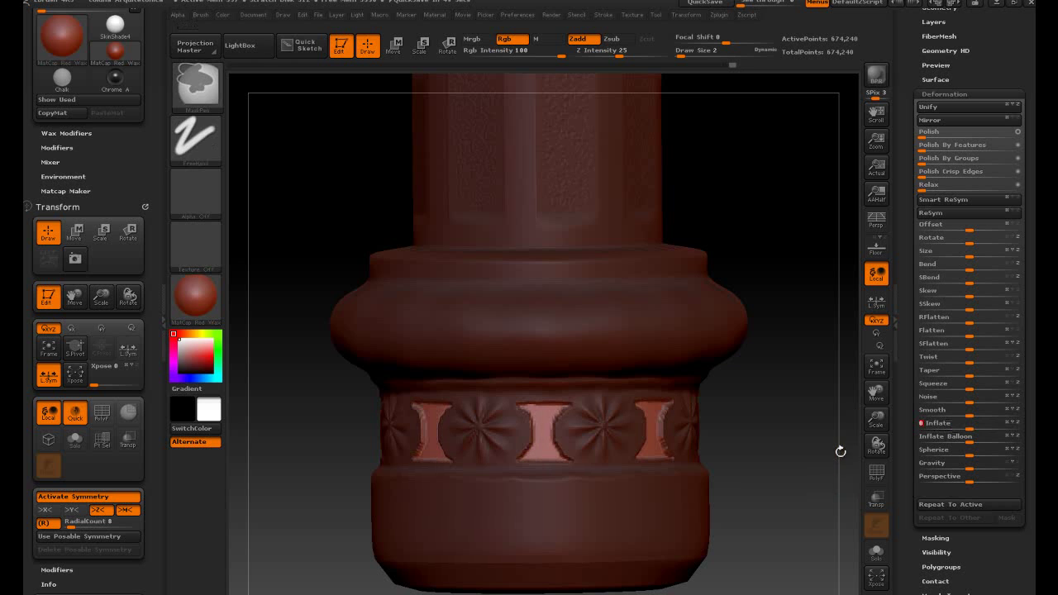
{"action": "left_click_drag", "start_coordinate": [841, 452], "coordinate": [791, 473], "text": "ctrl"}
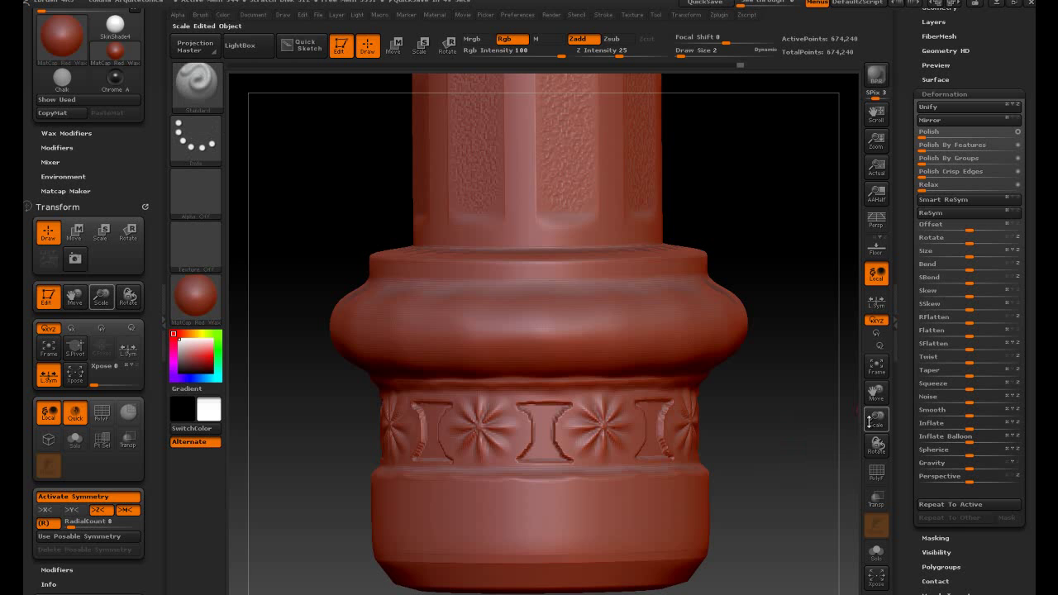
{"action": "left_click_drag", "start_coordinate": [879, 419], "coordinate": [726, 404]}
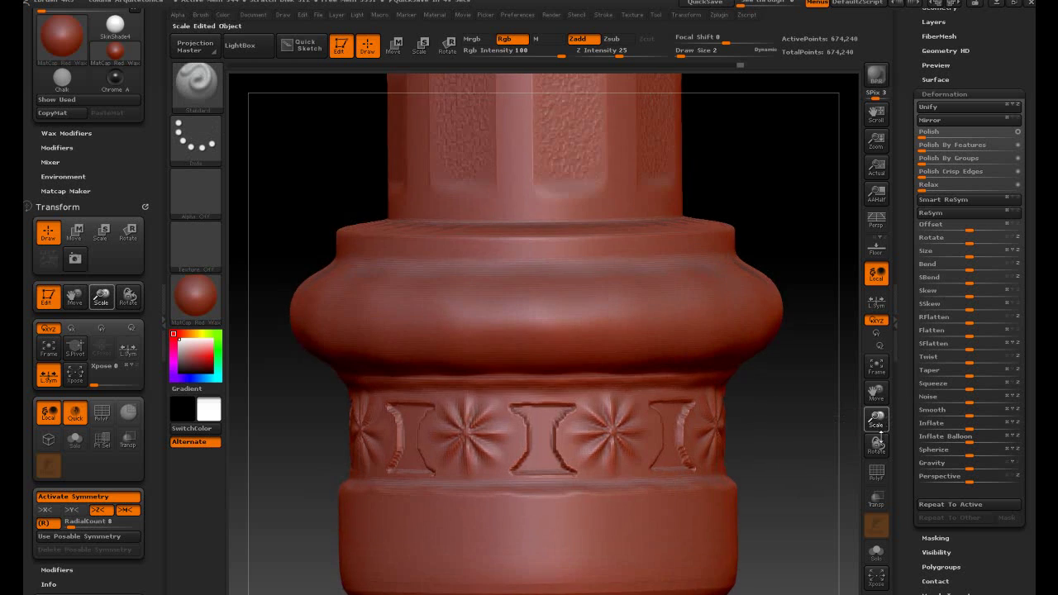
- At Draw Size 4, mask a row of S-shaped hook strokes around the lower base ring
{"action": "mouse_move", "coordinate": [657, 419]}
{"action": "left_mouse_down"}
{"action": "mouse_move", "coordinate": [714, 420]}
{"action": "mouse_move", "coordinate": [723, 438]}
{"action": "mouse_move", "coordinate": [674, 436]}
{"action": "mouse_move", "coordinate": [650, 409]}
{"action": "mouse_move", "coordinate": [634, 441]}
{"action": "left_mouse_up"}
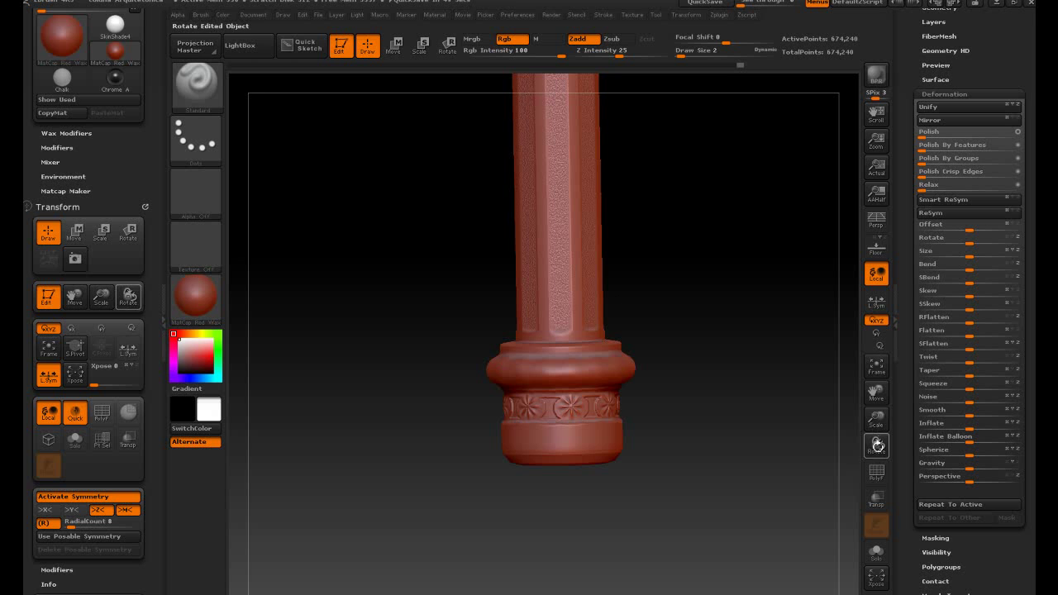
{"action": "mouse_move", "coordinate": [877, 421]}
{"action": "left_mouse_down"}
{"action": "mouse_move", "coordinate": [878, 404]}
{"action": "mouse_move", "coordinate": [657, 514]}
{"action": "left_mouse_up"}
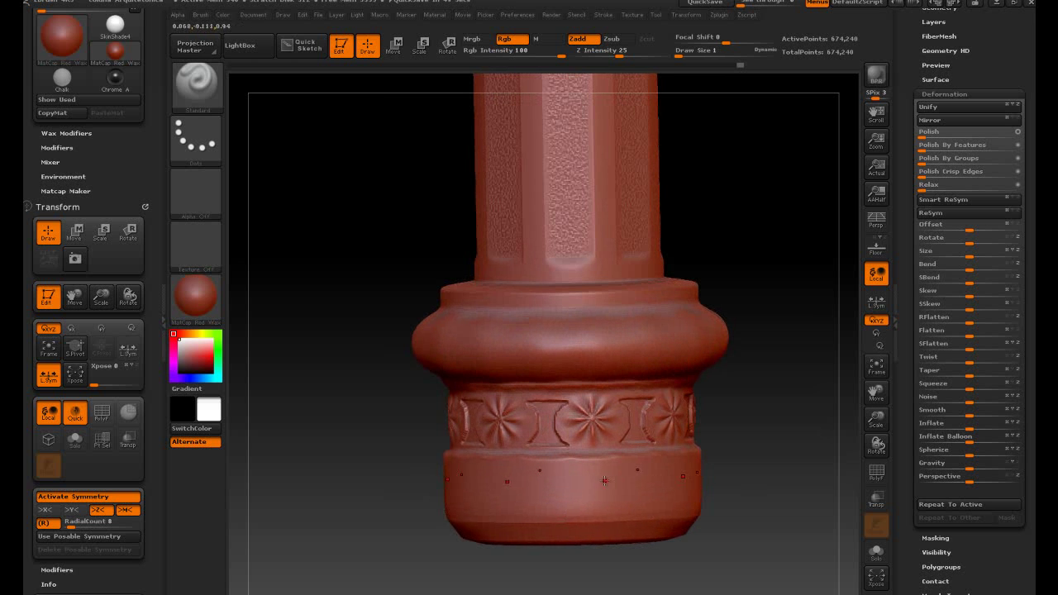
{"action": "key", "text": "bracketright"}
{"action": "mouse_move", "coordinate": [582, 470]}
{"action": "left_mouse_down", "text": "ctrl"}
{"action": "mouse_move", "coordinate": [606, 468]}
{"action": "mouse_move", "coordinate": [606, 487]}
{"action": "mouse_move", "coordinate": [552, 485]}
{"action": "mouse_move", "coordinate": [539, 506]}
{"action": "mouse_move", "coordinate": [618, 495]}
{"action": "left_mouse_up", "text": "ctrl"}
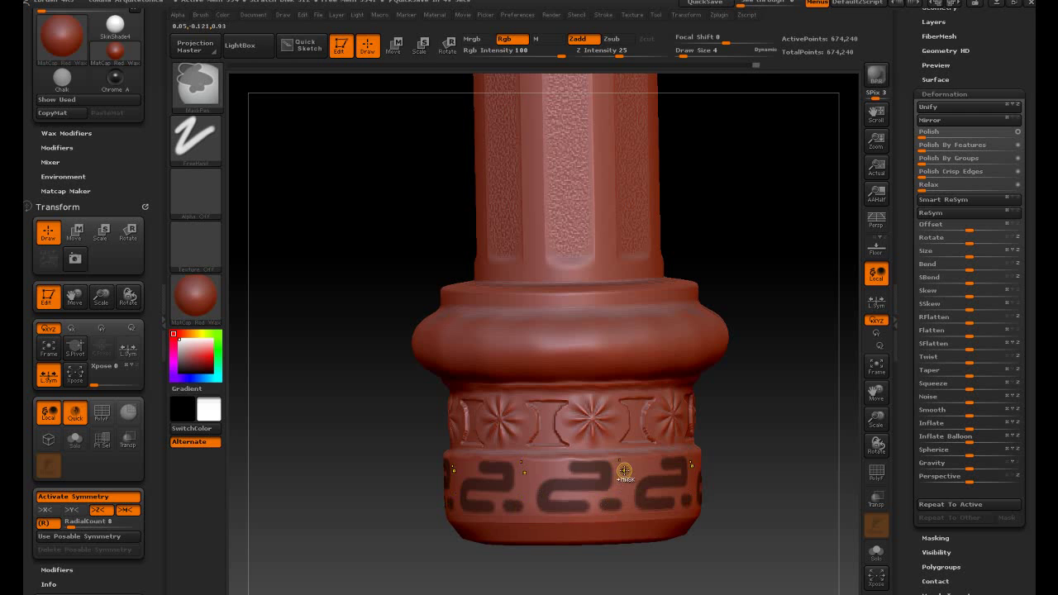
- Try blurring the hook masks' edges, undoing each blur to keep them crisp
{"action": "left_click", "coordinate": [642, 470], "text": "ctrl"}
{"action": "key", "text": "ctrl+z"}
{"action": "left_click", "coordinate": [612, 480], "text": "ctrl+alt"}
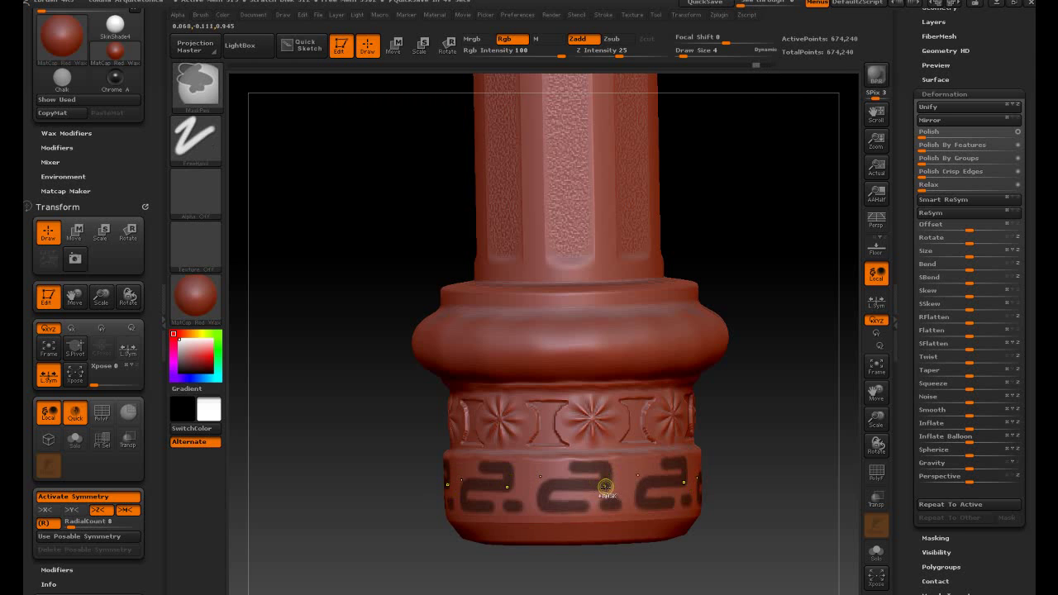
{"action": "left_click", "coordinate": [620, 490], "text": "ctrl"}
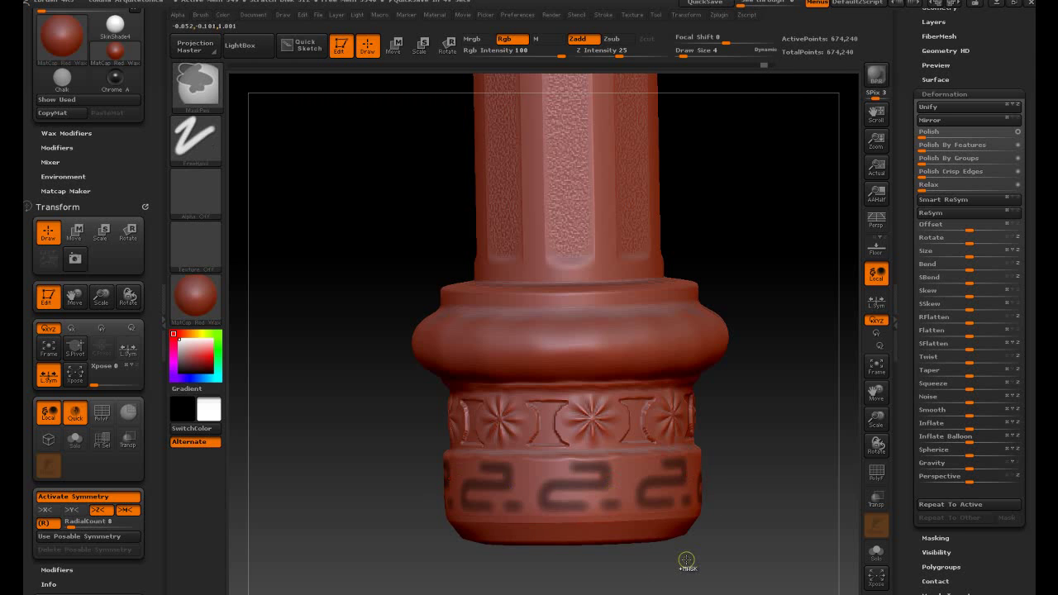
{"action": "left_click", "coordinate": [649, 508], "text": "ctrl+alt"}
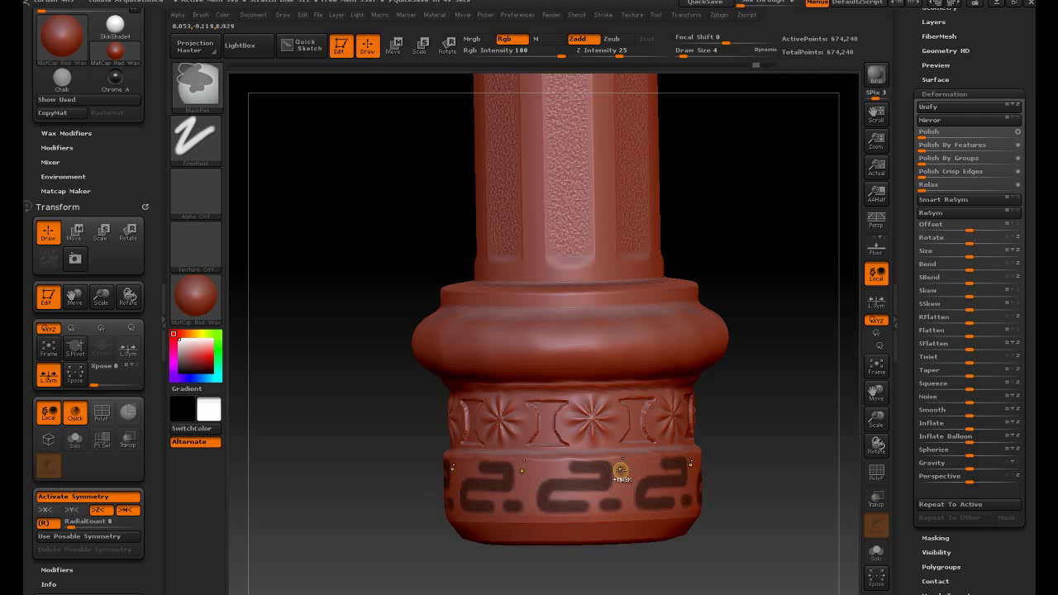
{"action": "left_click", "coordinate": [629, 473], "text": "ctrl"}
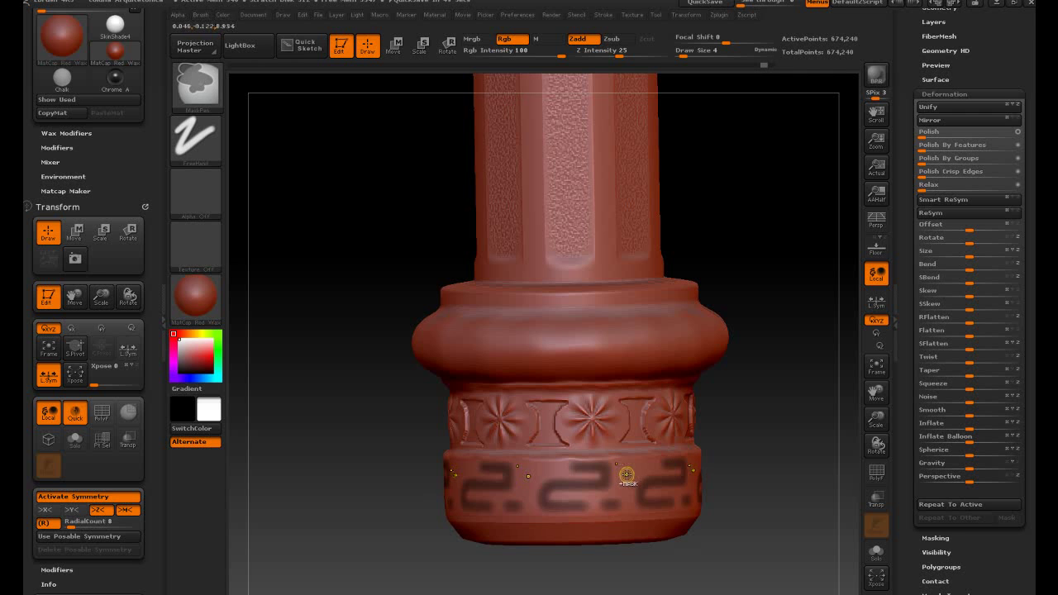
{"action": "left_click", "coordinate": [620, 472], "text": "ctrl+alt"}
- Add linking mask strokes and dots to the key pattern, then invert the mask
{"action": "left_click", "coordinate": [627, 469], "text": "ctrl"}
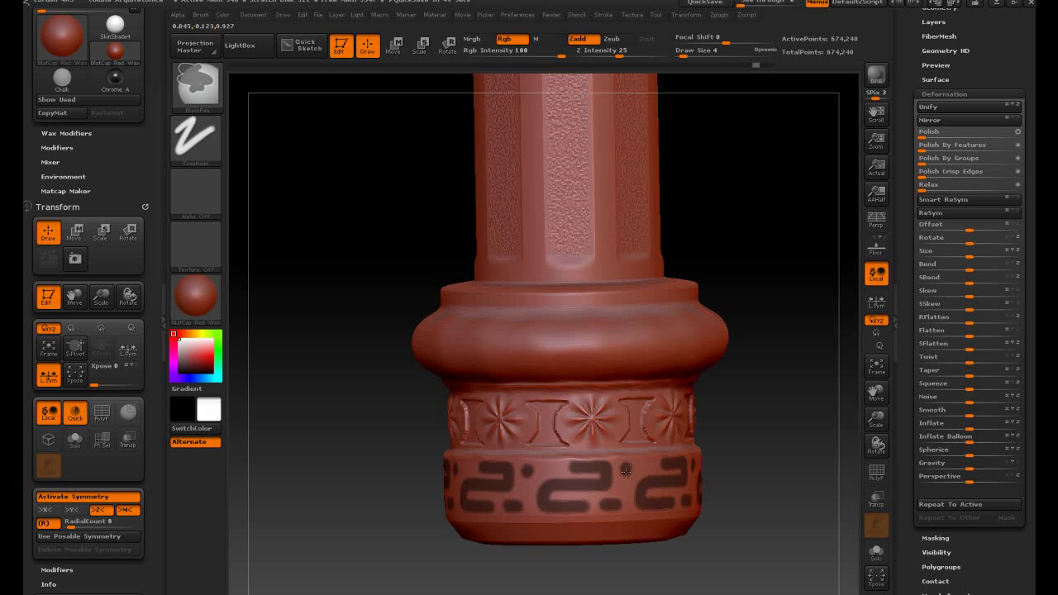
{"action": "left_click_drag", "start_coordinate": [626, 471], "coordinate": [626, 496], "text": "ctrl"}
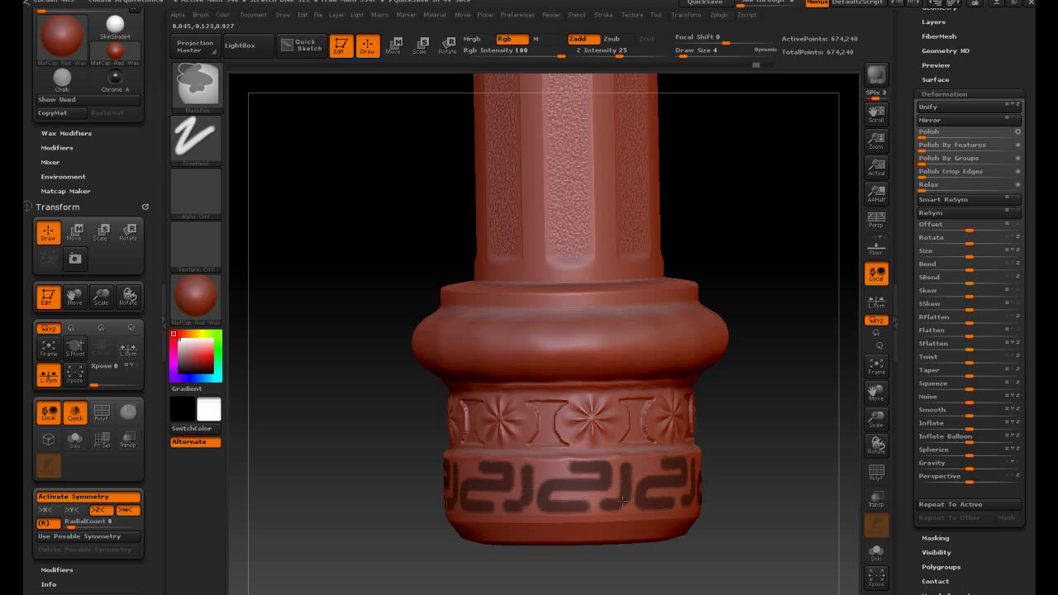
{"action": "left_click", "coordinate": [646, 469], "text": "ctrl"}
{"action": "left_click_drag", "start_coordinate": [650, 463], "coordinate": [645, 465], "text": "ctrl"}
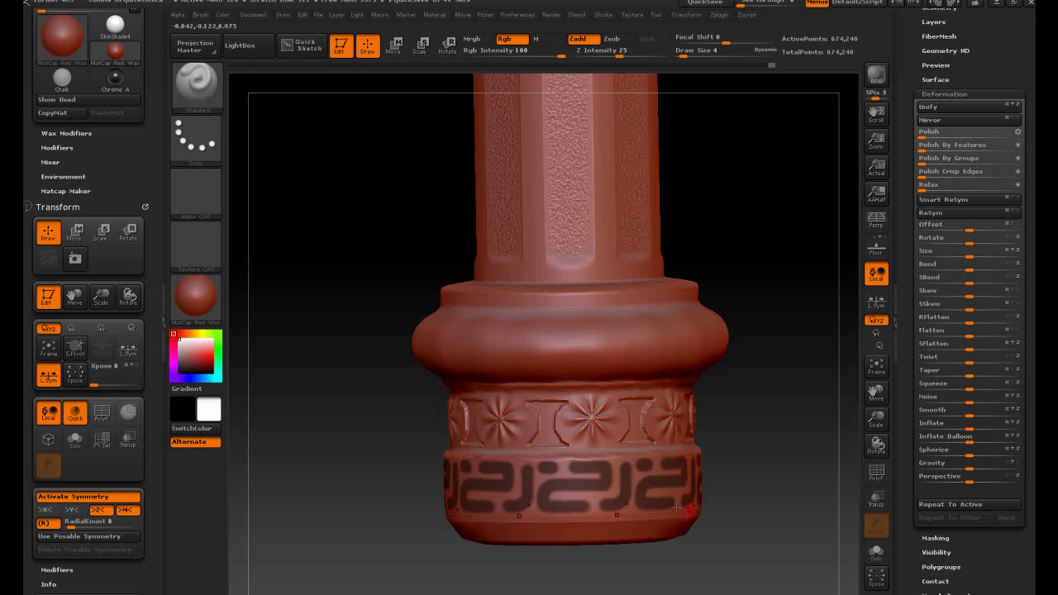
{"action": "key", "text": "ctrl"}
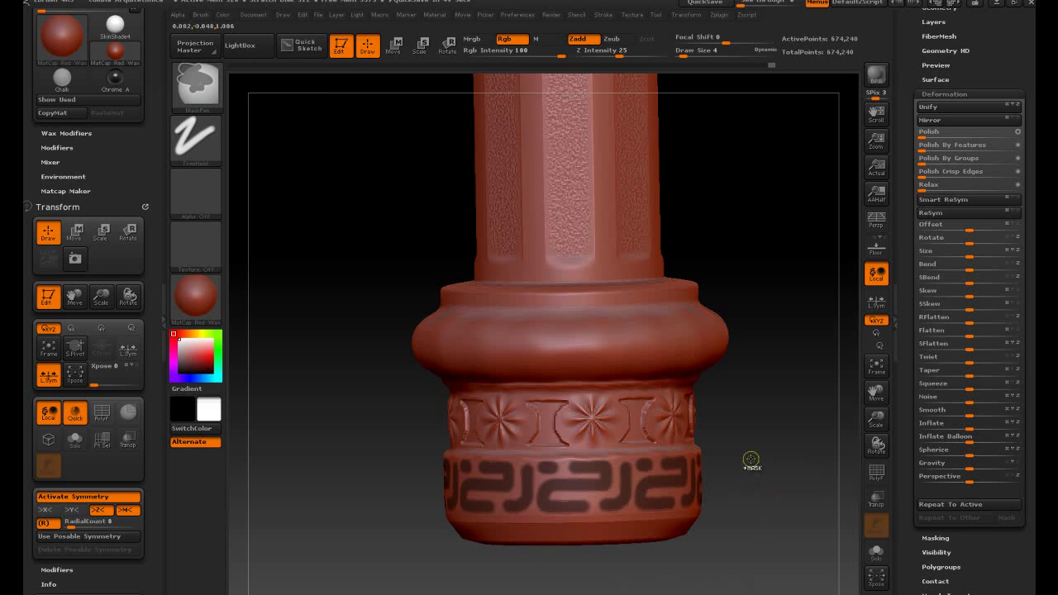
{"action": "left_click", "coordinate": [751, 460], "text": "ctrl"}
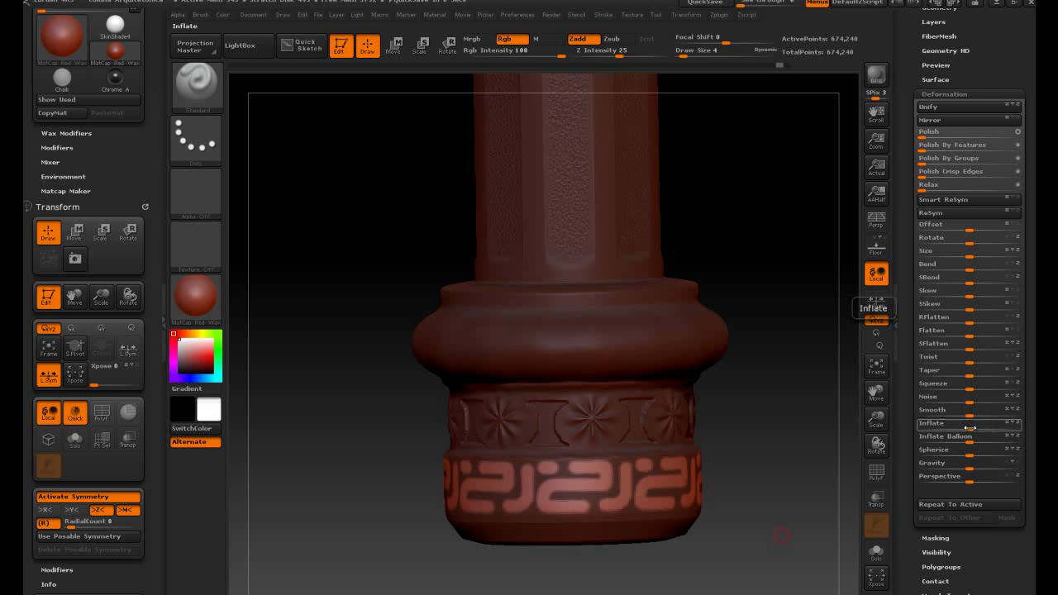
- Inflate the greek key pattern outward into raised relief and clear the mask
{"action": "left_click_drag", "start_coordinate": [970, 427], "coordinate": [974, 431]}
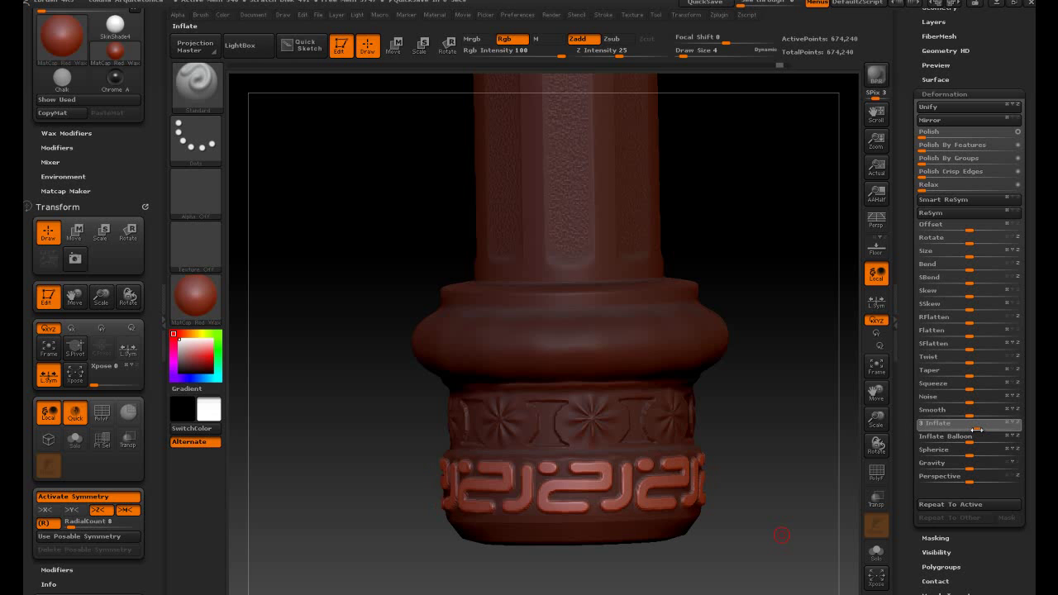
{"action": "left_click", "coordinate": [781, 474], "text": "ctrl"}
{"action": "mouse_move", "coordinate": [782, 432]}
{"action": "left_mouse_down"}
{"action": "mouse_move", "coordinate": [812, 426]}
{"action": "mouse_move", "coordinate": [536, 342]}
{"action": "left_mouse_up"}
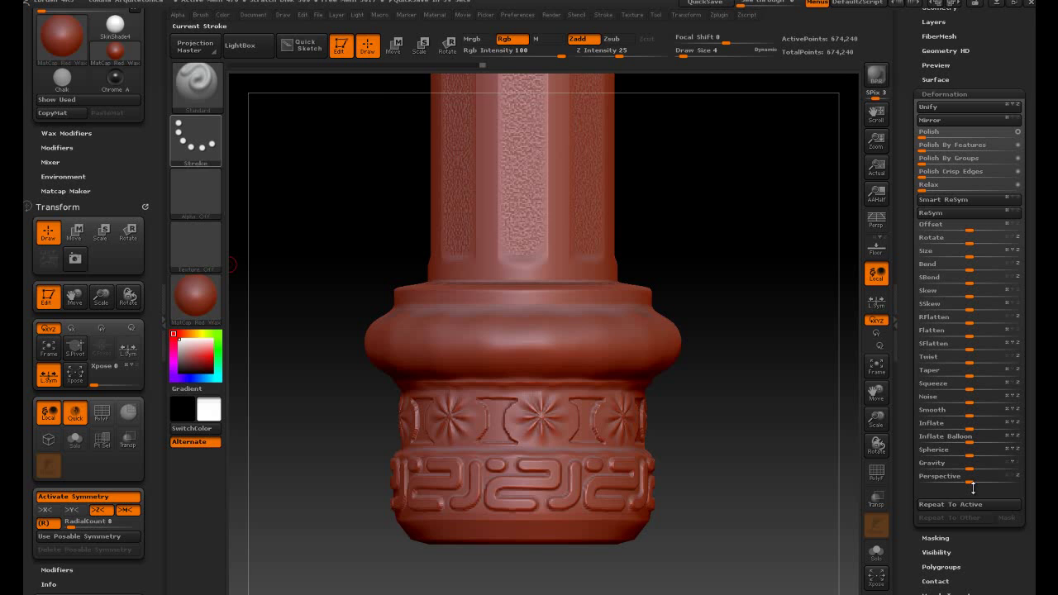
{"action": "left_click", "coordinate": [196, 140]}
{"action": "left_click", "coordinate": [318, 152]}
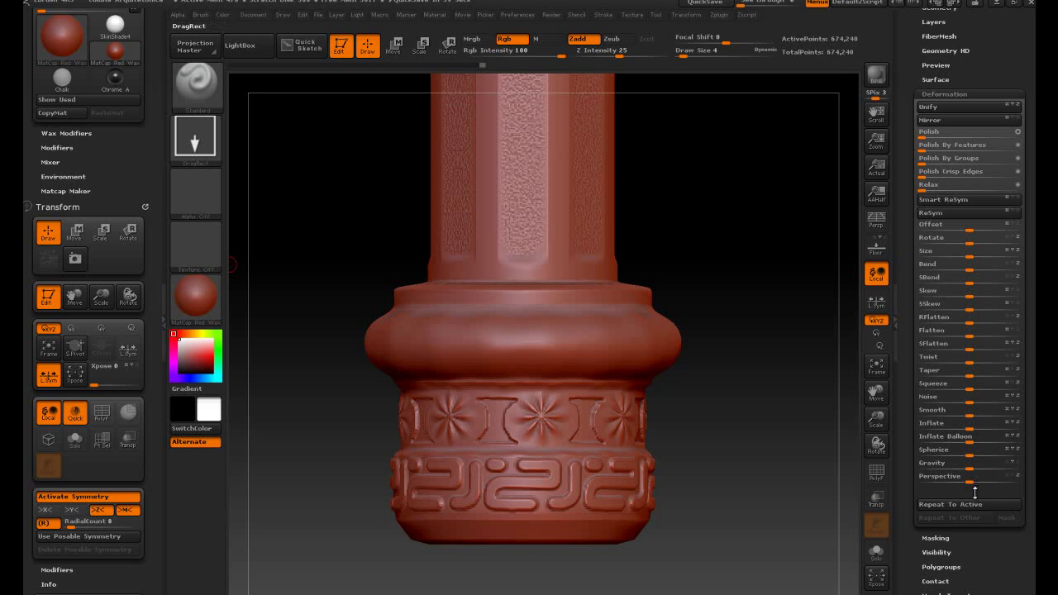
{"action": "left_click", "coordinate": [196, 195]}
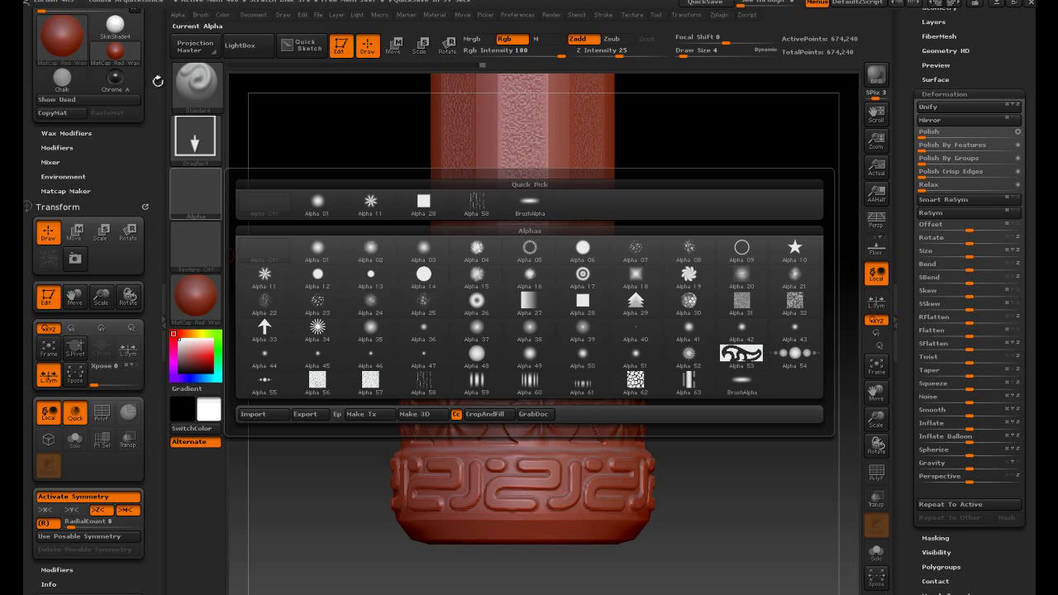
{"action": "left_click", "coordinate": [264, 299]}
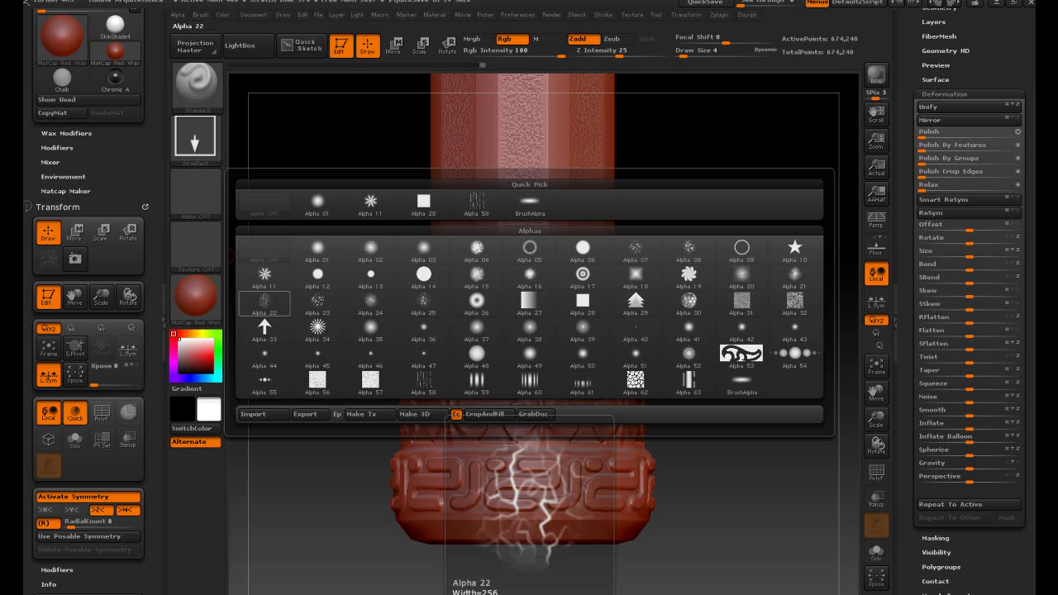
{"action": "key", "text": "Right"}
{"action": "key", "text": "Right"}
{"action": "key", "text": "Right"}
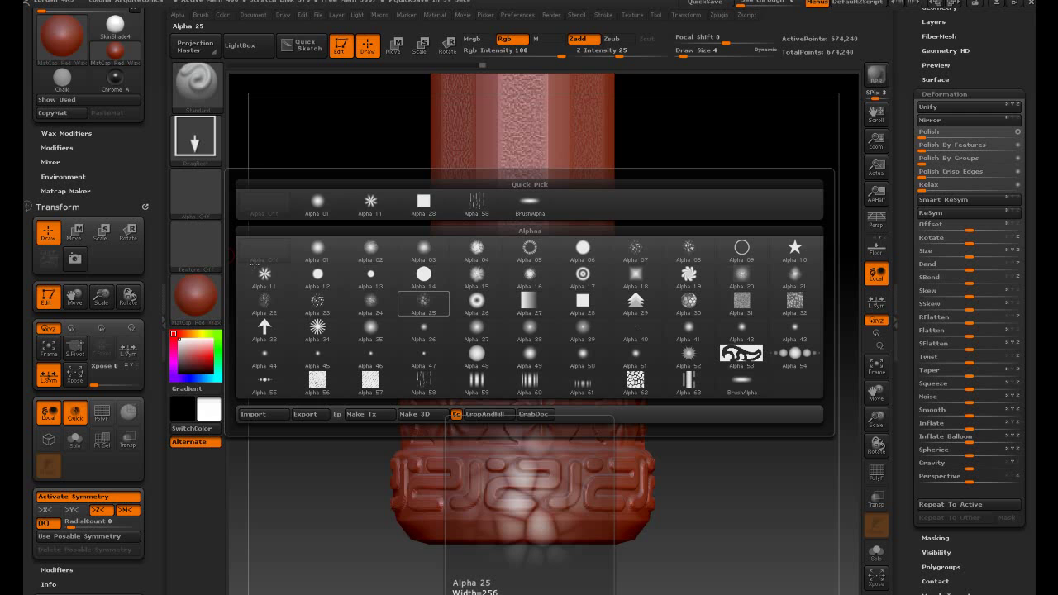
{"action": "key", "text": "Return"}
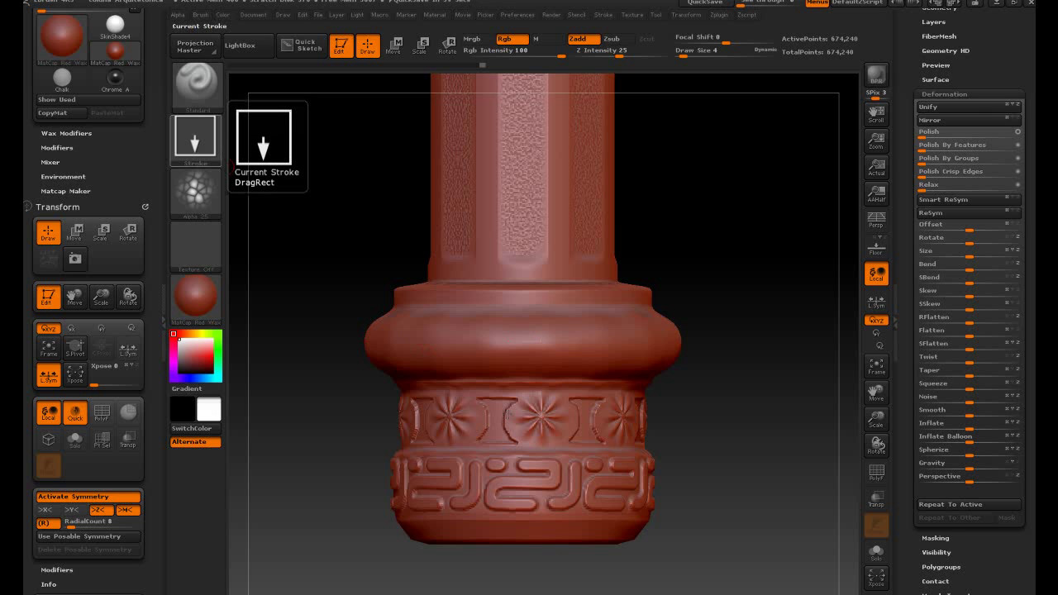
{"action": "left_click", "coordinate": [196, 139]}
{"action": "key", "text": "d"}
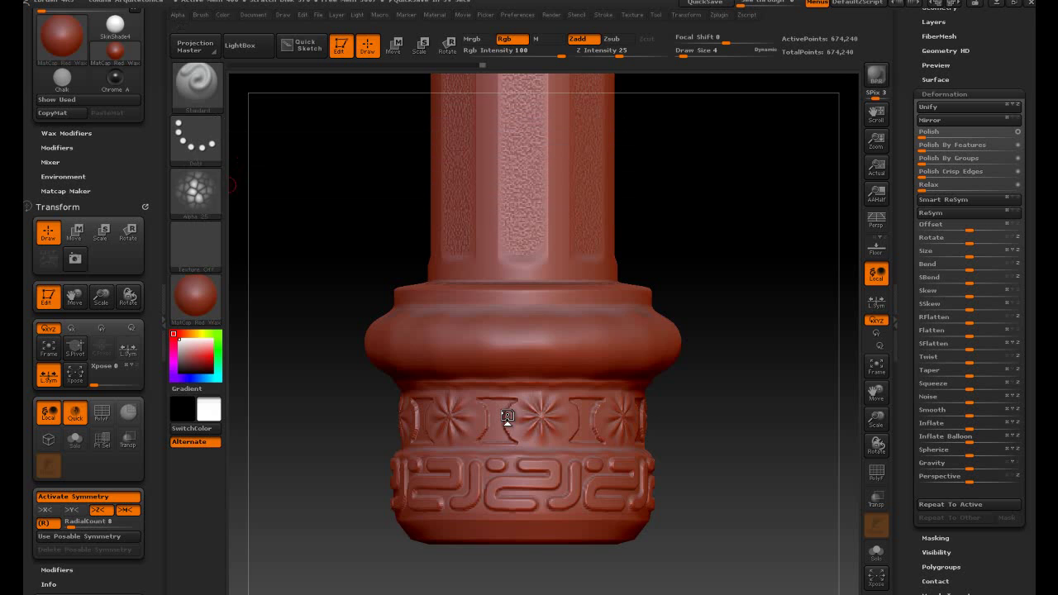
{"action": "key", "text": "a"}
{"action": "left_click", "coordinate": [263, 202]}
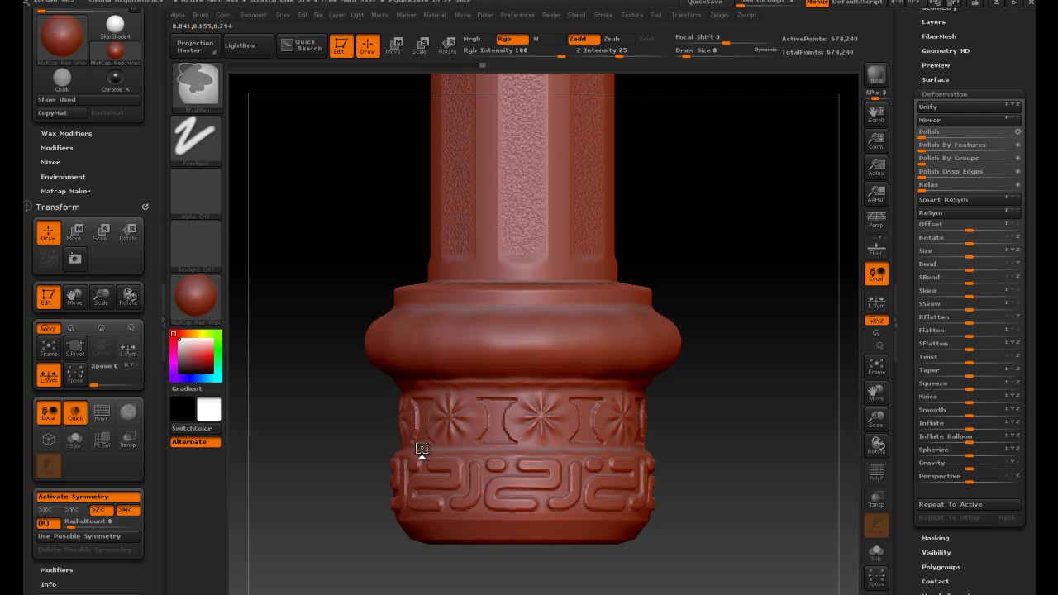
- Mask the torus bulge with a softened edge, leaving the thin ring above it unmasked
{"action": "left_click_drag", "start_coordinate": [418, 454], "coordinate": [531, 465], "text": "ctrl"}
{"action": "left_click_drag", "start_coordinate": [498, 435], "coordinate": [548, 336], "text": "ctrl"}
{"action": "left_click", "coordinate": [503, 271], "text": "ctrl"}
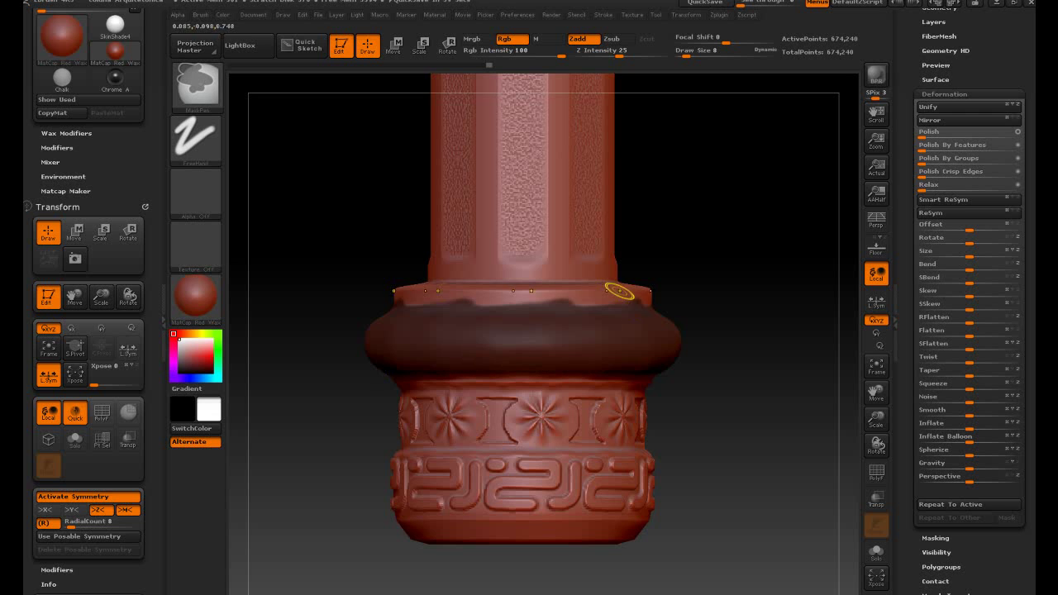
{"action": "left_click_drag", "start_coordinate": [661, 291], "coordinate": [608, 291]}
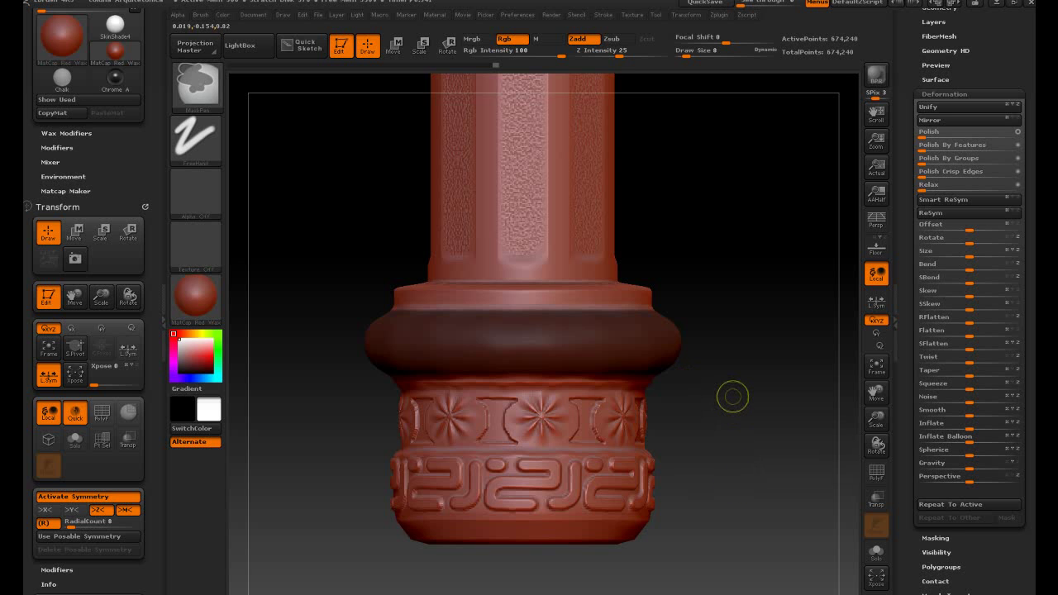
- Stamp Alpha 25 flower textures over the torus bulge with DragRect, then clear the mask
{"action": "left_click", "coordinate": [196, 141]}
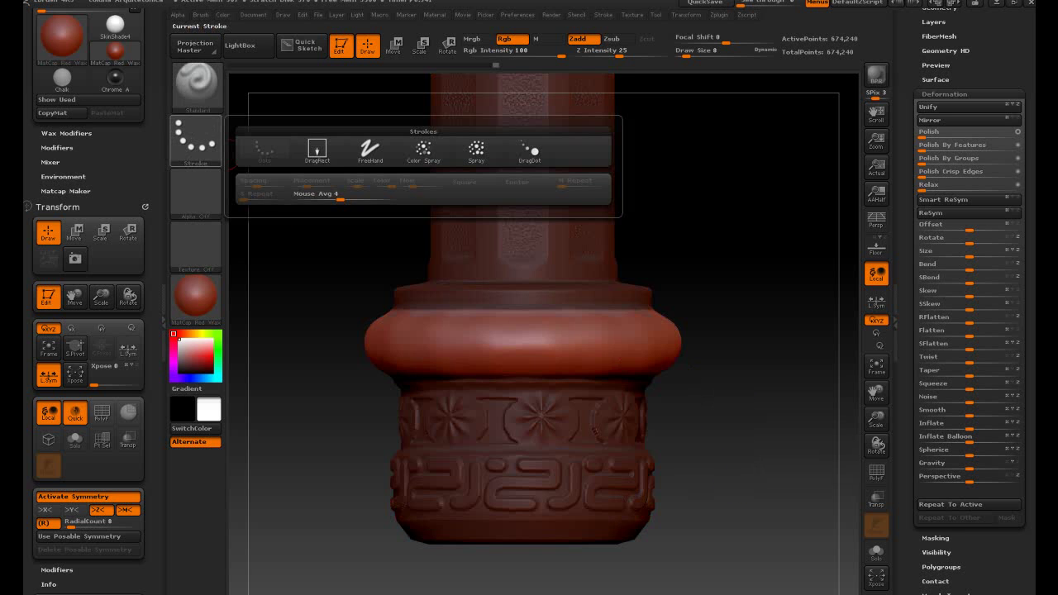
{"action": "left_click", "coordinate": [318, 149]}
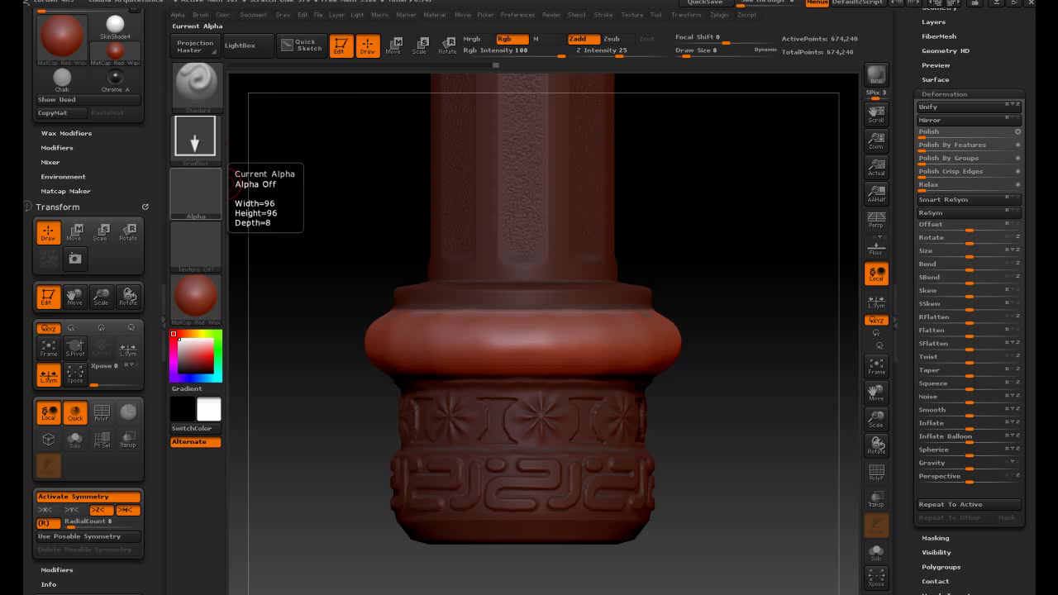
{"action": "left_click", "coordinate": [196, 192]}
{"action": "left_click", "coordinate": [423, 303]}
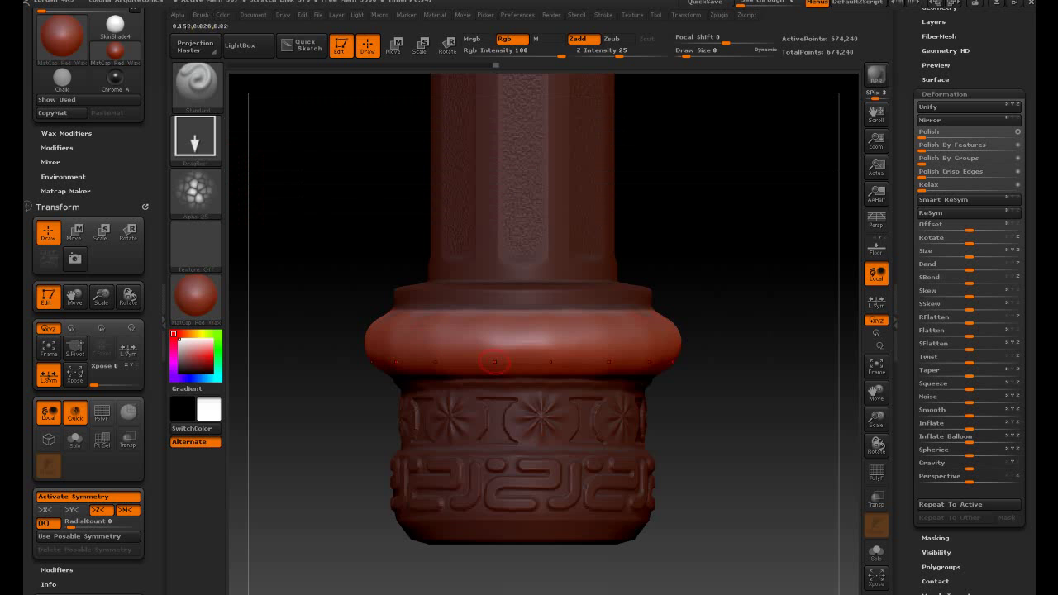
{"action": "left_click_drag", "start_coordinate": [495, 343], "coordinate": [484, 350]}
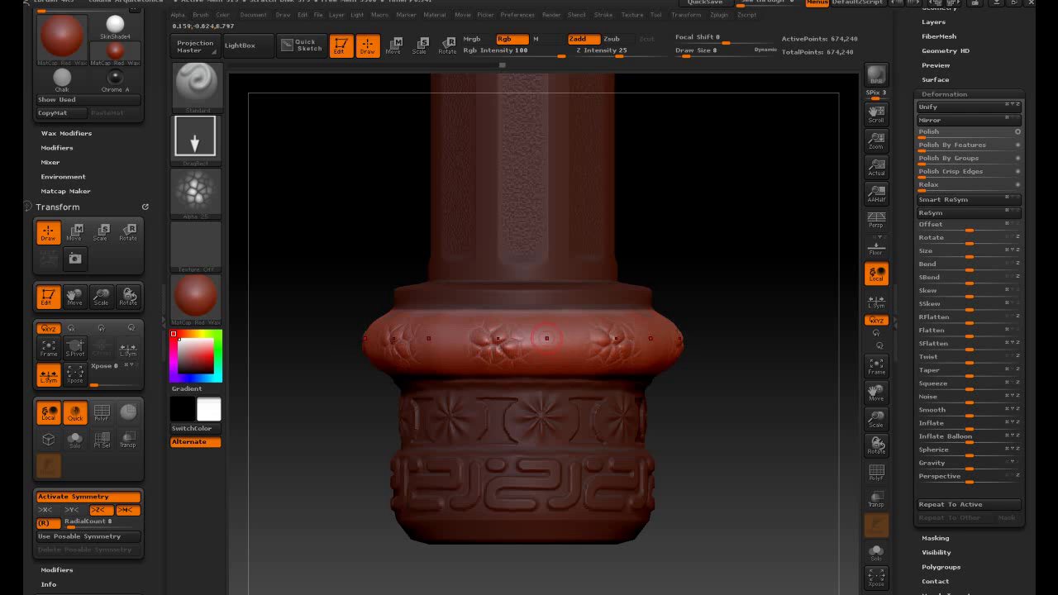
{"action": "left_click_drag", "start_coordinate": [496, 346], "coordinate": [506, 349]}
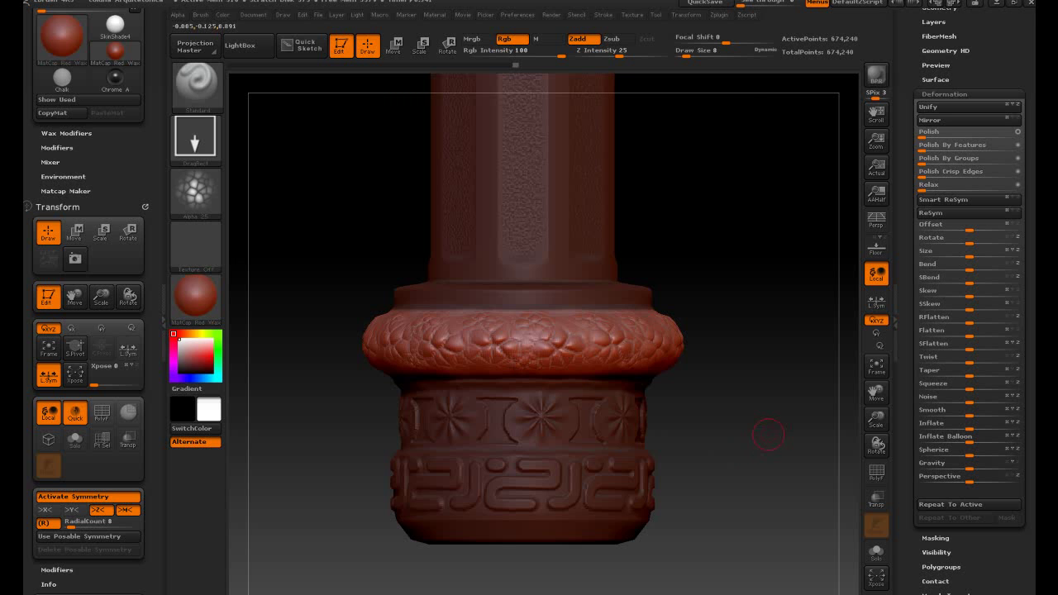
{"action": "left_click_drag", "start_coordinate": [760, 425], "coordinate": [770, 435], "text": "ctrl"}
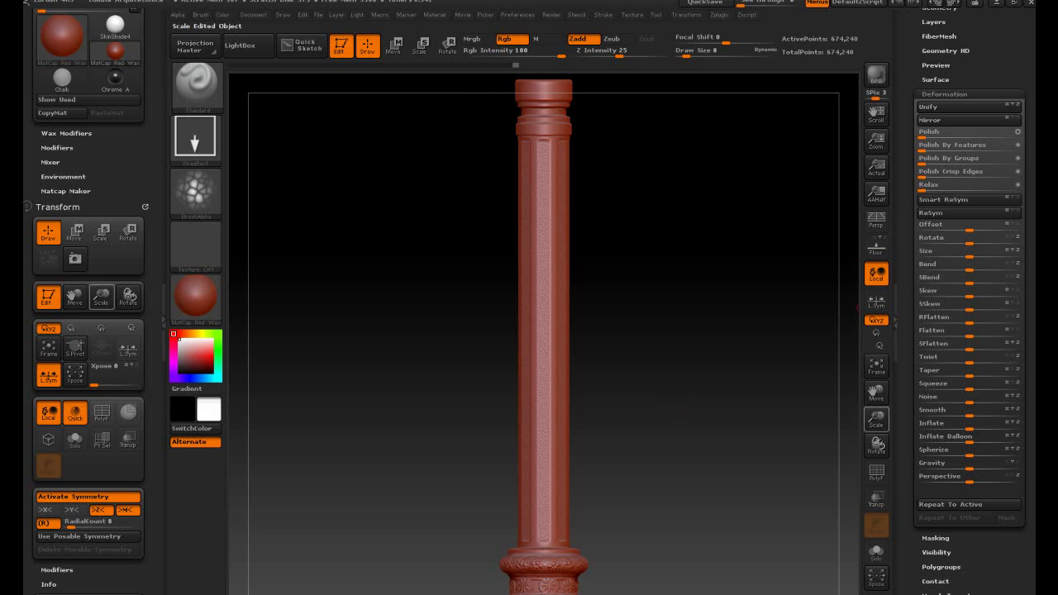
- Zoom in on the column top and set radial symmetry to 16 copies
{"action": "left_click_drag", "start_coordinate": [877, 392], "coordinate": [874, 393]}
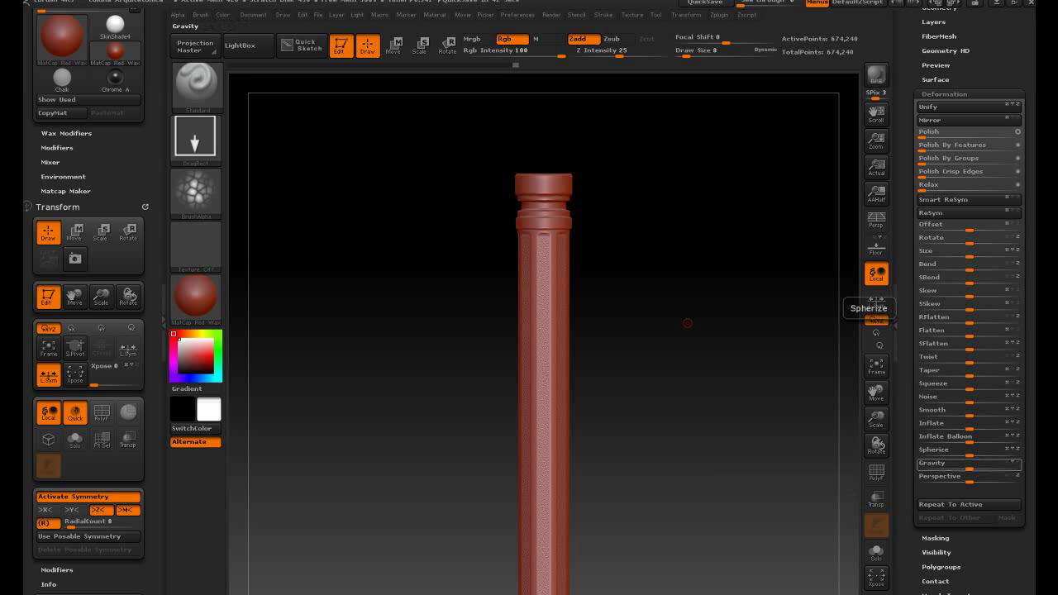
{"action": "left_click_drag", "start_coordinate": [876, 420], "coordinate": [875, 392]}
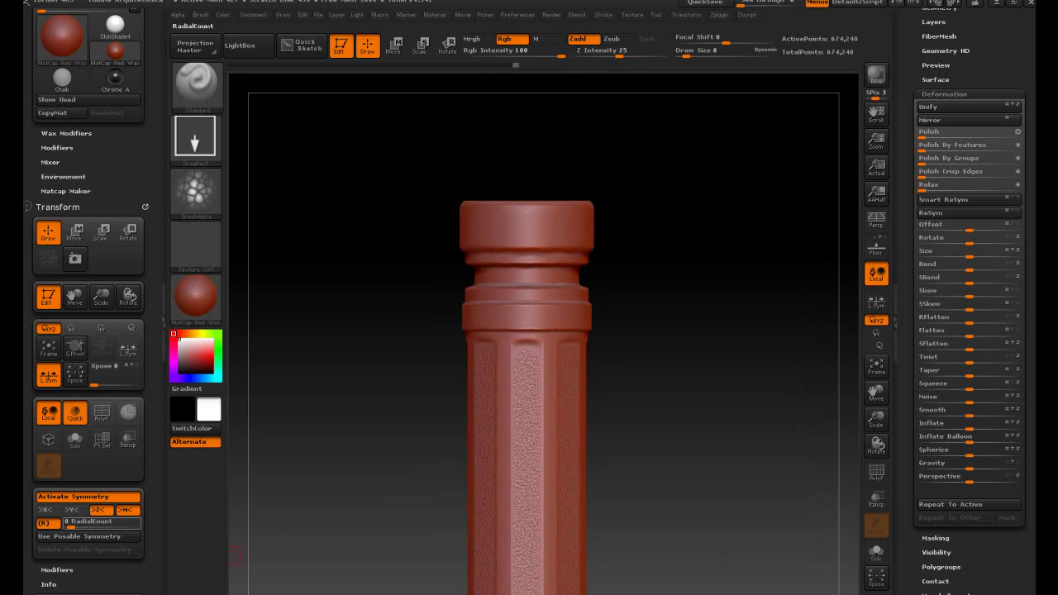
{"action": "left_click_drag", "start_coordinate": [76, 523], "coordinate": [89, 523]}
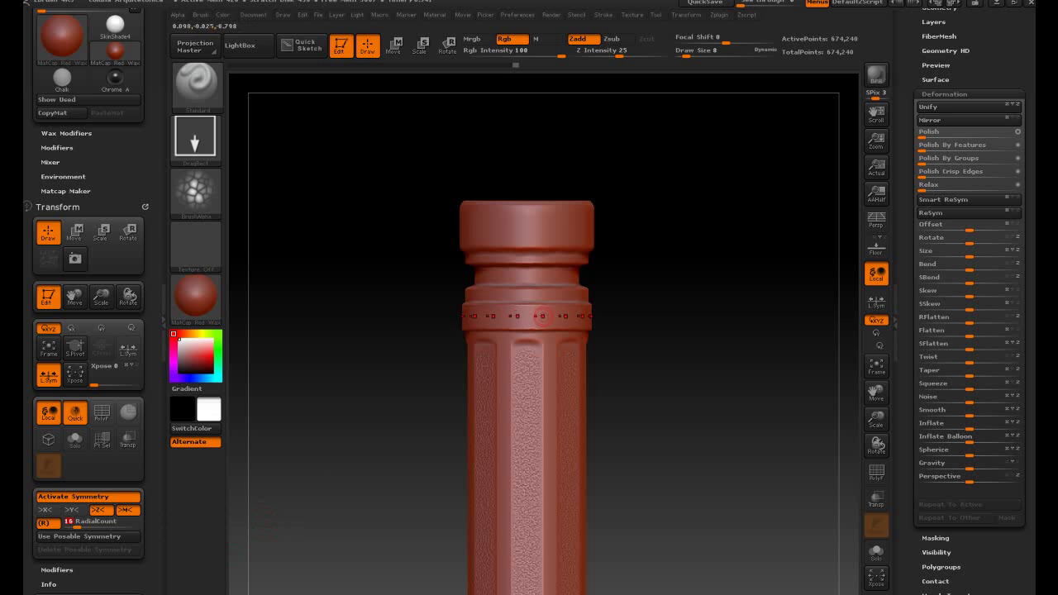
- Mask a ring of sixteen dots on the capital's top band, then invert the mask
{"action": "key", "text": "ctrl"}
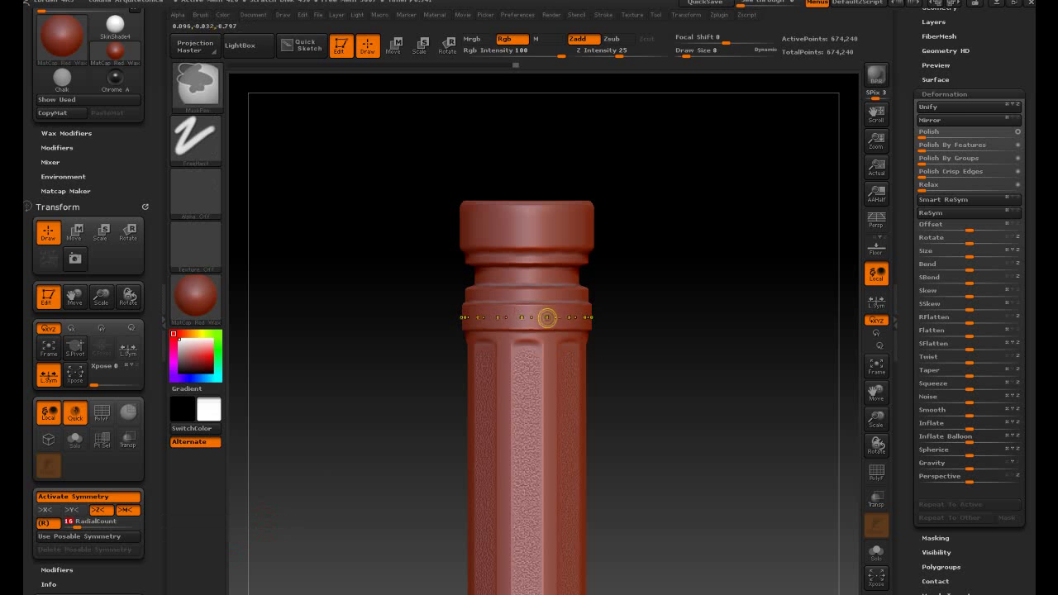
{"action": "left_click", "coordinate": [549, 318], "text": "ctrl"}
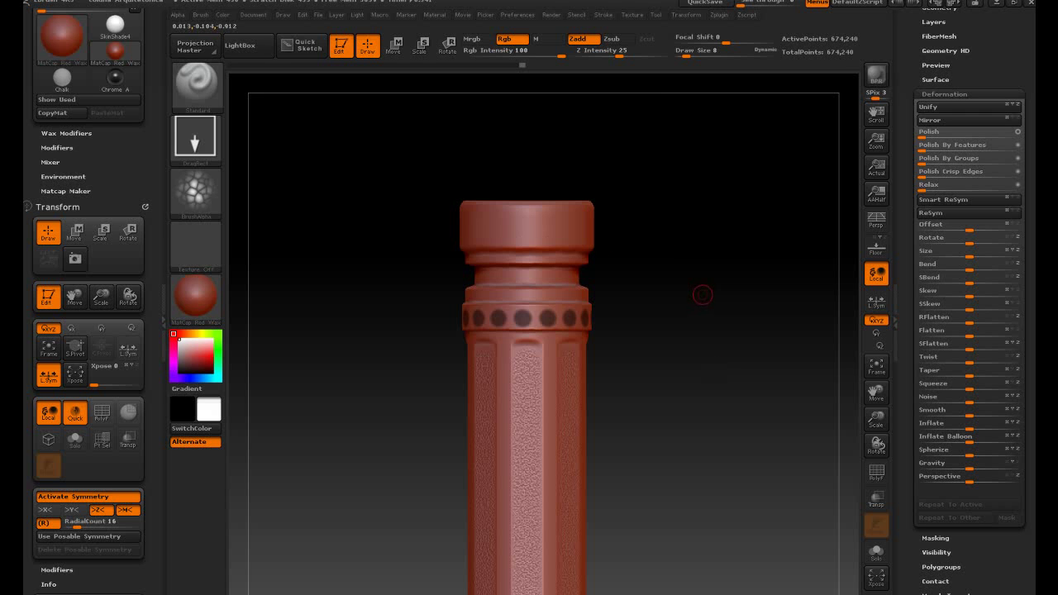
{"action": "key", "text": "ctrl+z"}
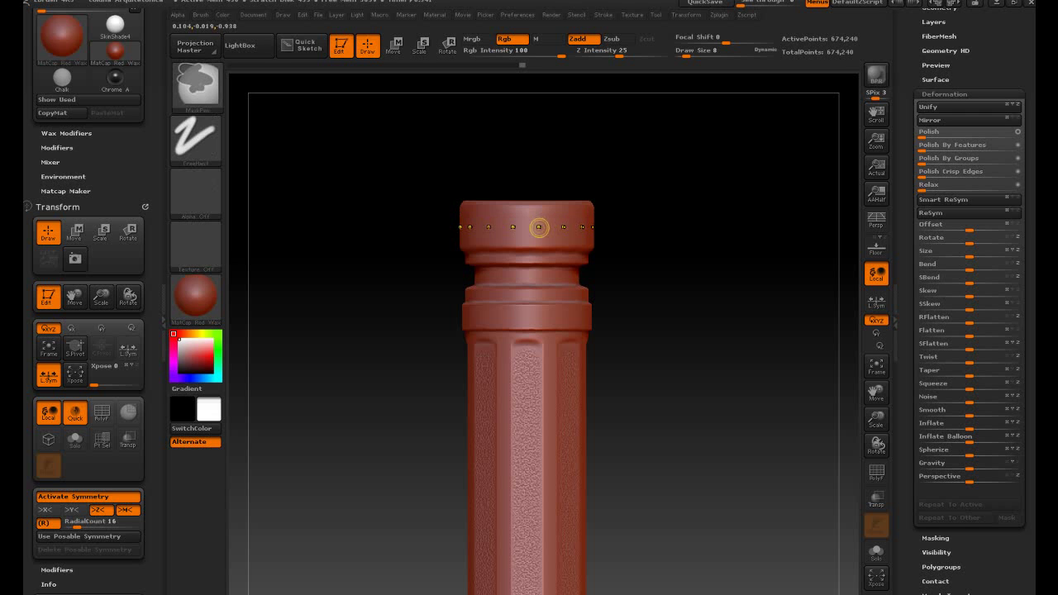
{"action": "key", "text": "ctrl+shift+z"}
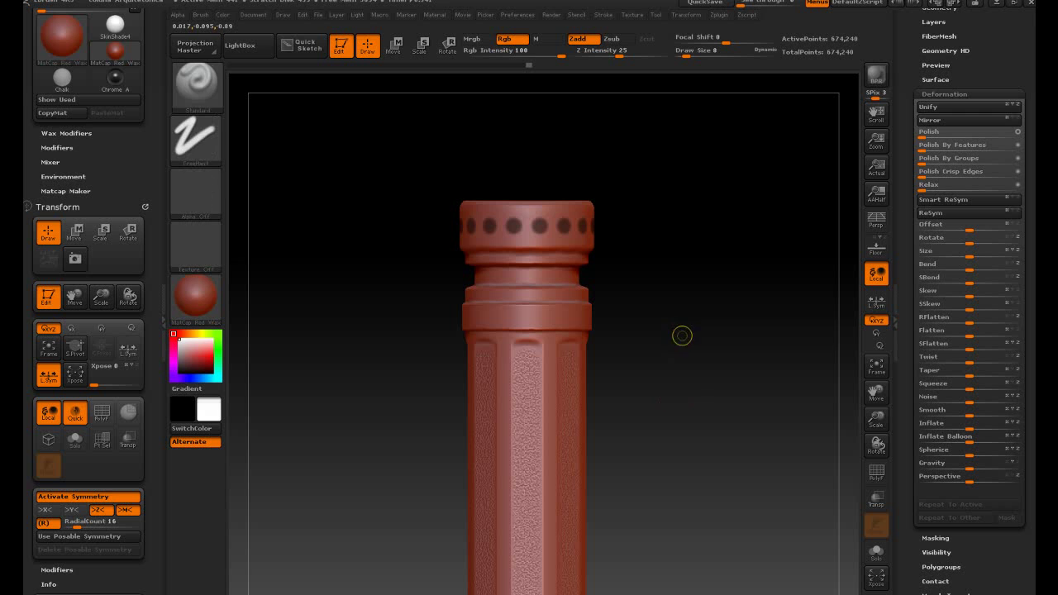
{"action": "key", "text": "ctrl+z"}
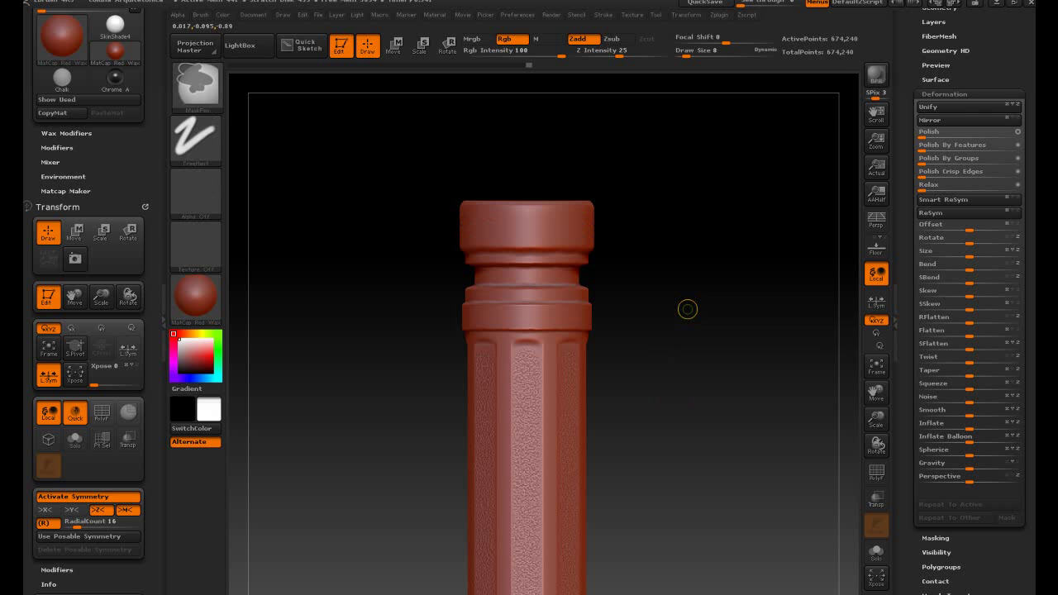
{"action": "key", "text": "ctrl+shift+z"}
{"action": "key", "text": "ctrl+shift+z"}
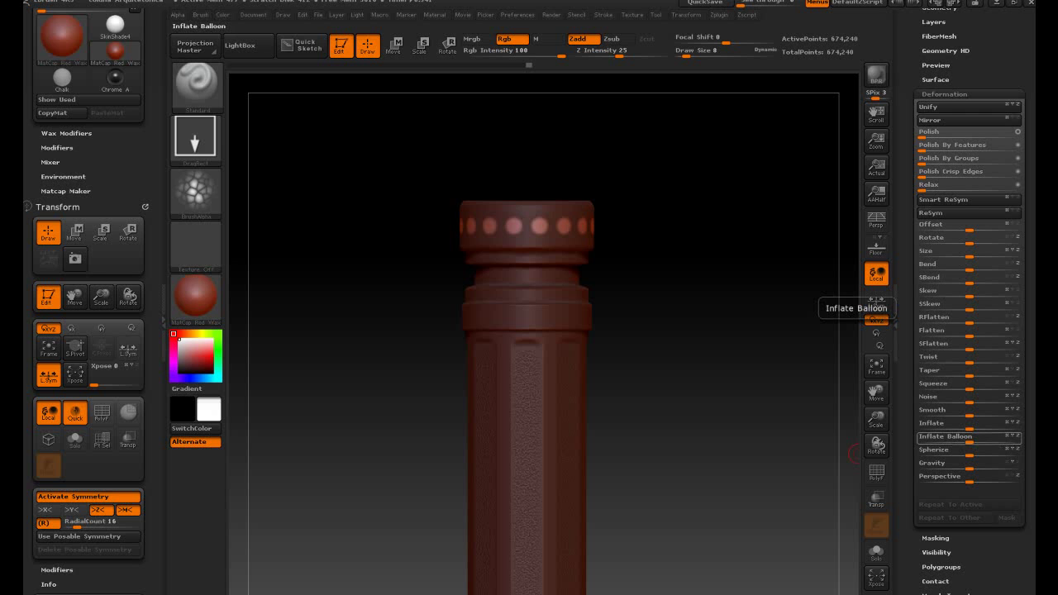
- Push the dot ring with Inflate Balloon up to 3, then down to -35, and clear the mask
{"action": "left_click", "coordinate": [947, 437]}
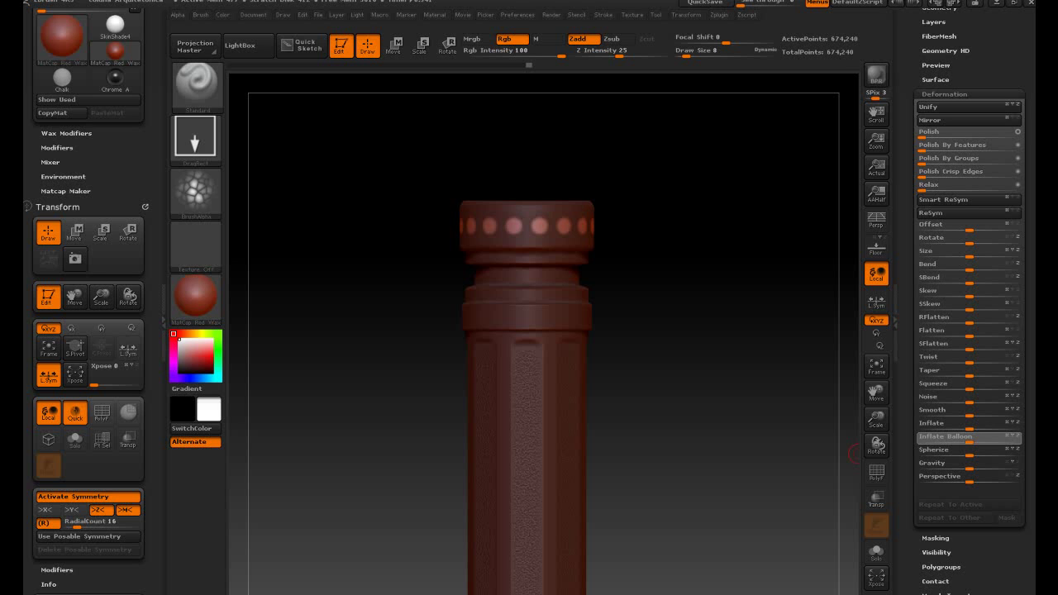
{"action": "left_click_drag", "start_coordinate": [969, 437], "coordinate": [978, 437]}
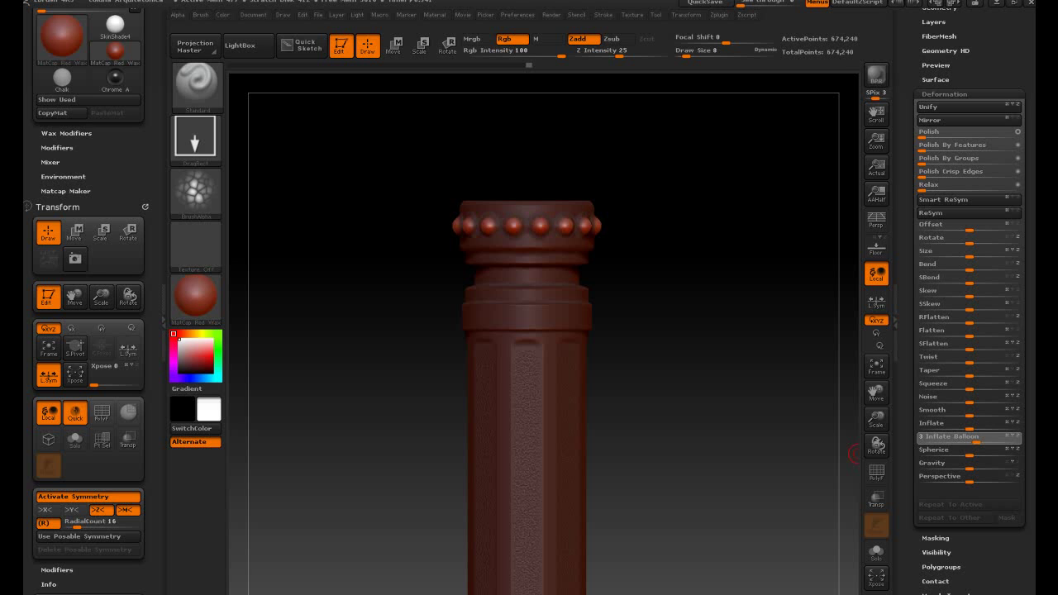
{"action": "left_click_drag", "start_coordinate": [978, 438], "coordinate": [992, 437]}
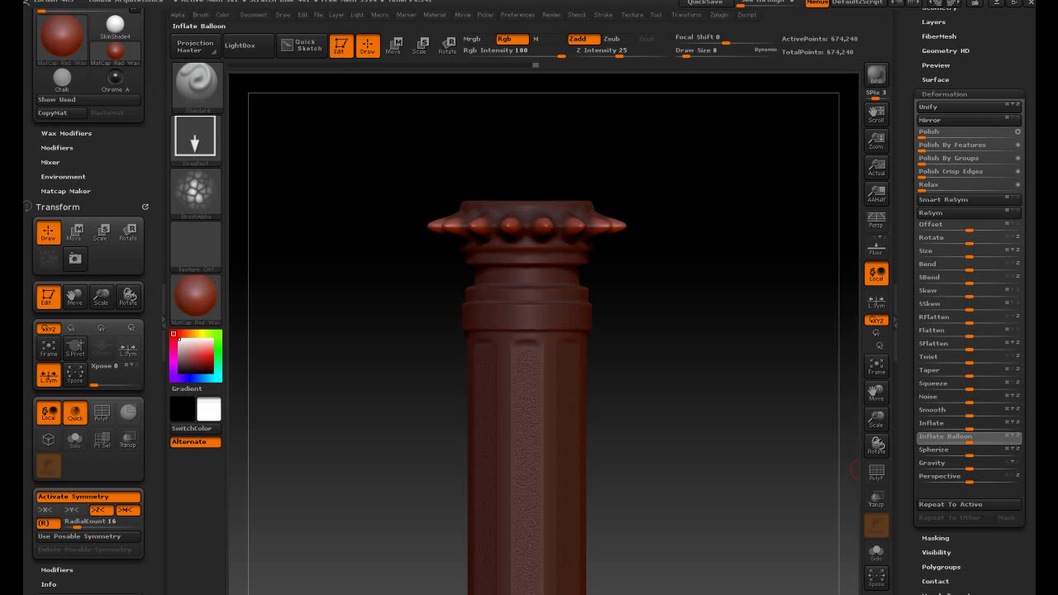
{"action": "left_click_drag", "start_coordinate": [969, 437], "coordinate": [962, 437]}
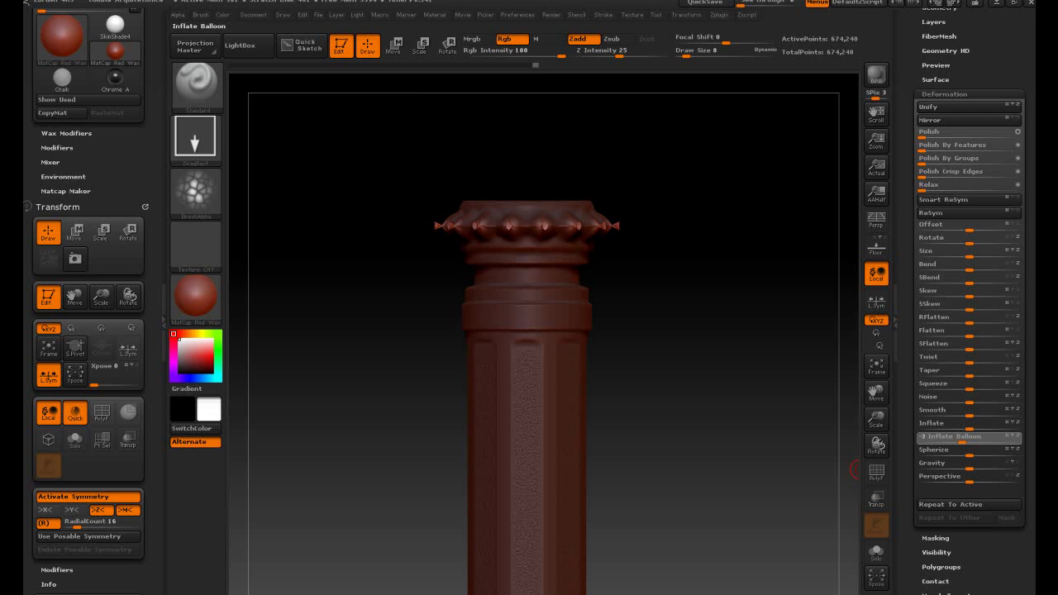
{"action": "left_click_drag", "start_coordinate": [860, 470], "coordinate": [719, 451]}
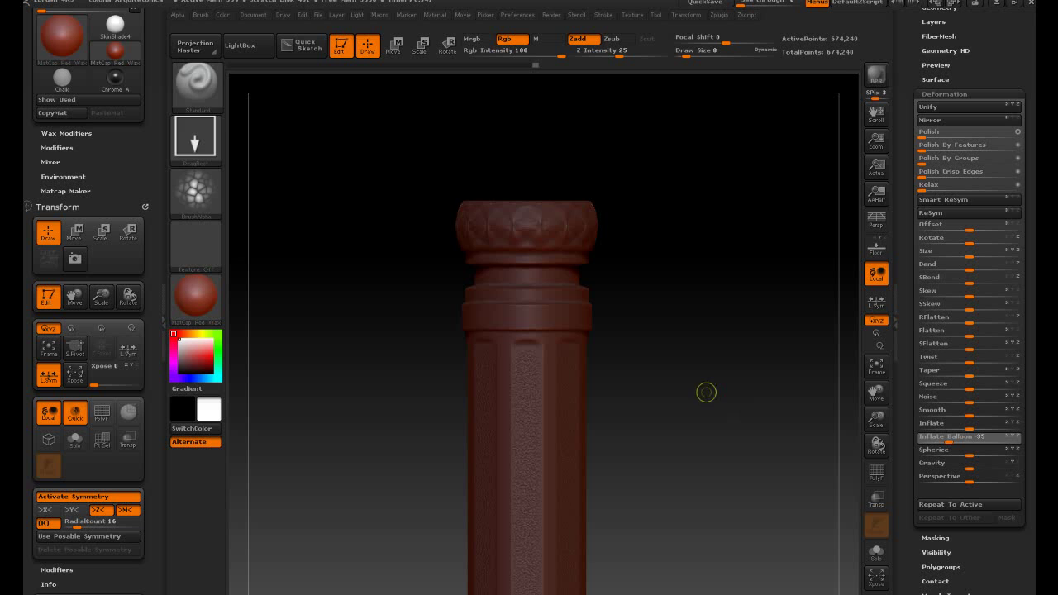
{"action": "mouse_move", "coordinate": [681, 317]}
{"action": "left_mouse_down", "text": "alt"}
{"action": "mouse_move", "coordinate": [626, 317]}
{"action": "mouse_move", "coordinate": [670, 281]}
{"action": "left_mouse_up", "text": "alt"}
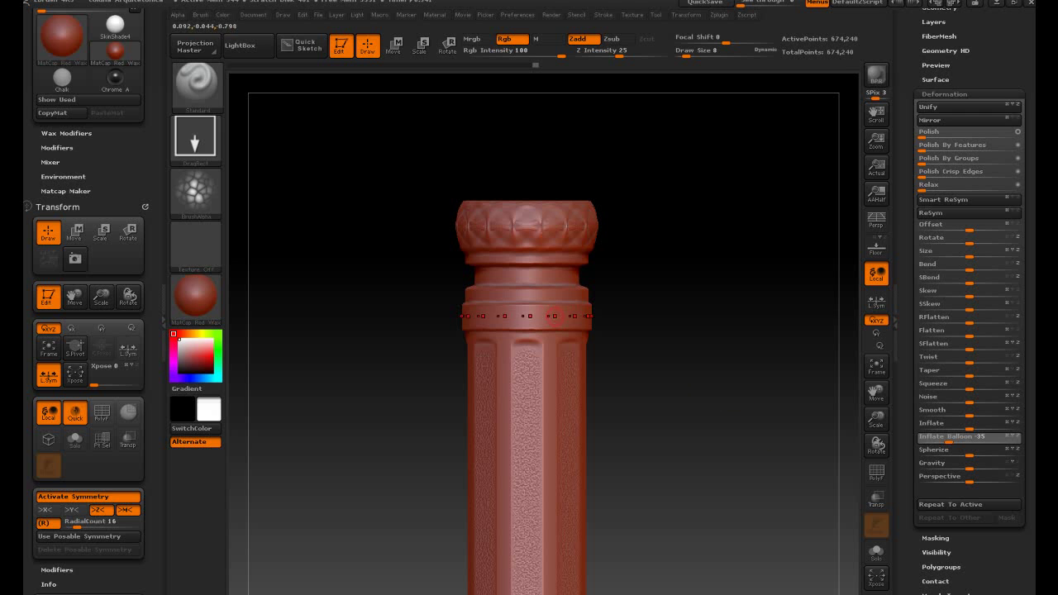
- Mask a ring of sixteen dots on the band just below the capital
{"action": "key", "text": "ctrl"}
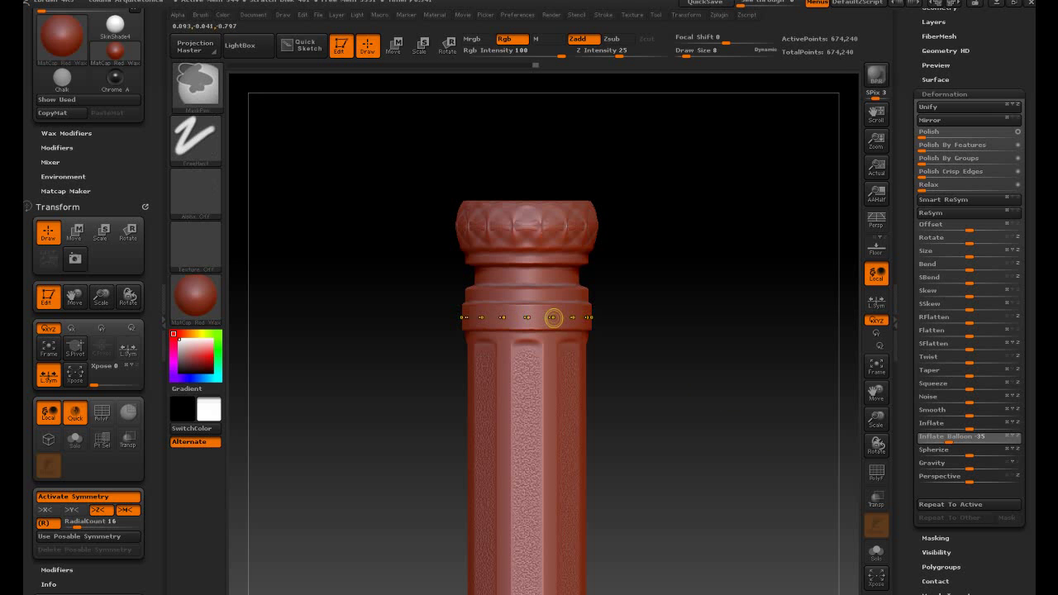
{"action": "left_click", "coordinate": [553, 317], "text": "ctrl"}
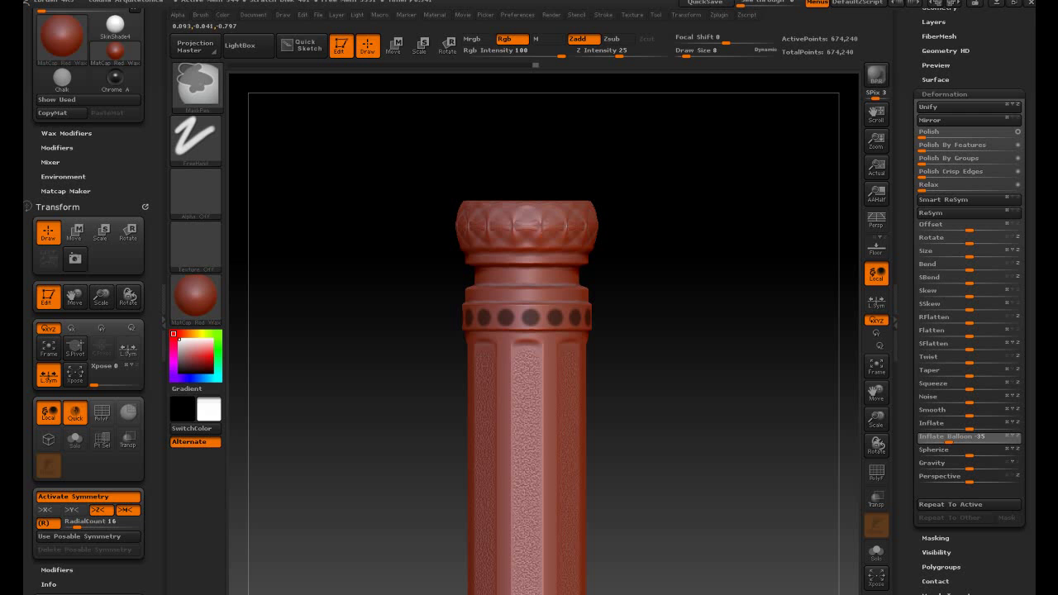
{"action": "left_click", "coordinate": [670, 317], "text": "ctrl"}
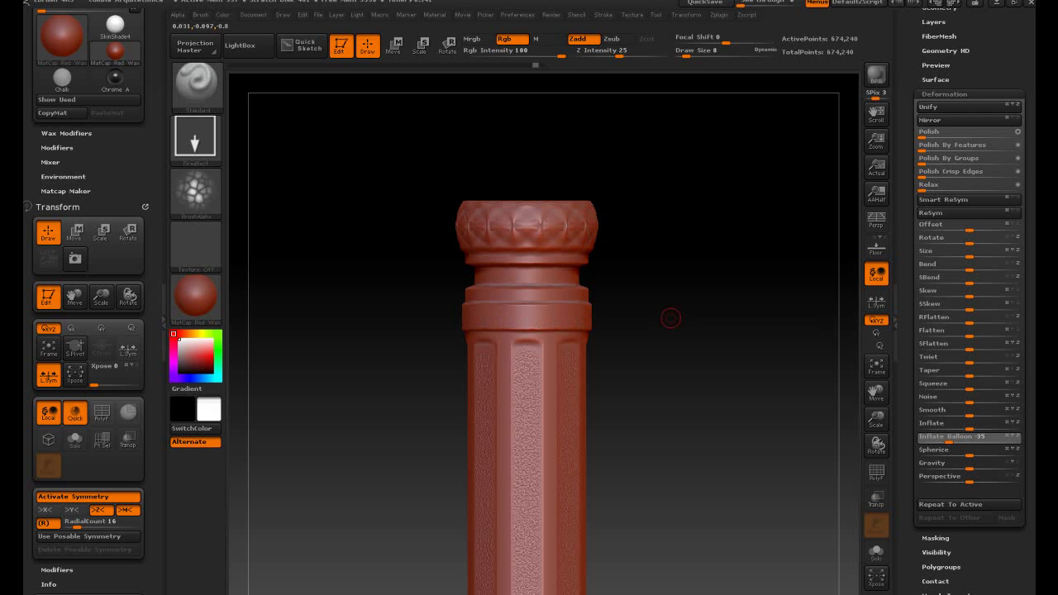
{"action": "key", "text": "ctrl"}
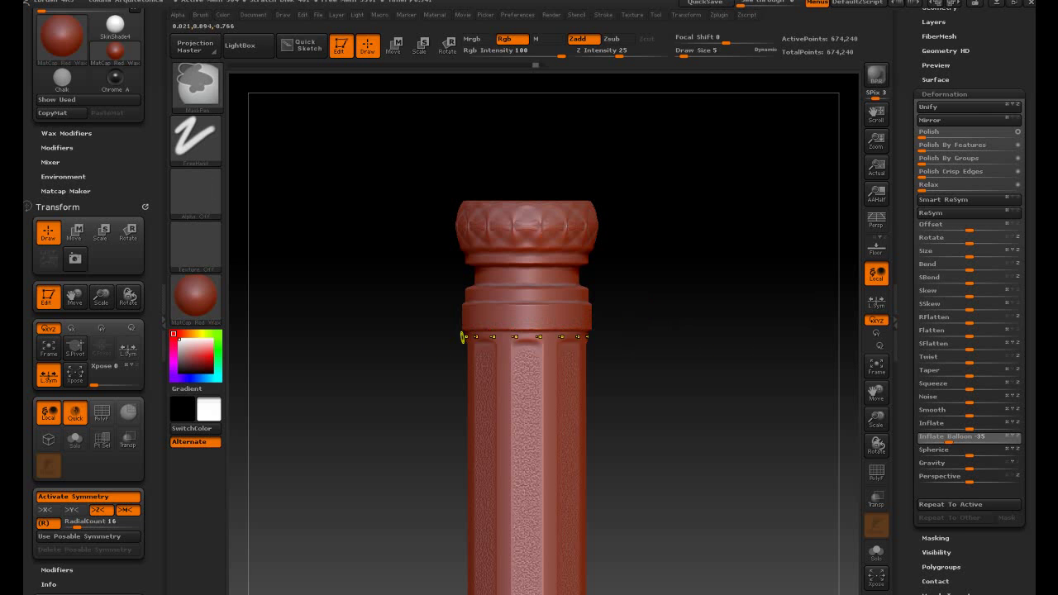
{"action": "left_click", "coordinate": [513, 317], "text": "ctrl"}
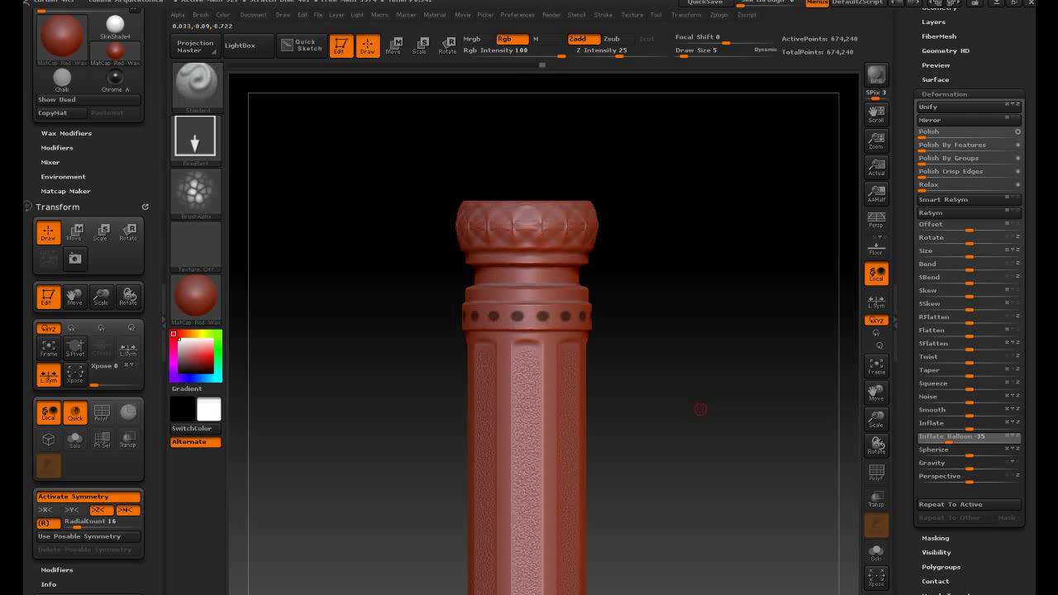
- Invert the mask and raise the free dots into pointed beads with Inflate Balloon
{"action": "key", "text": "ctrl"}
{"action": "left_click", "coordinate": [705, 334], "text": "ctrl"}
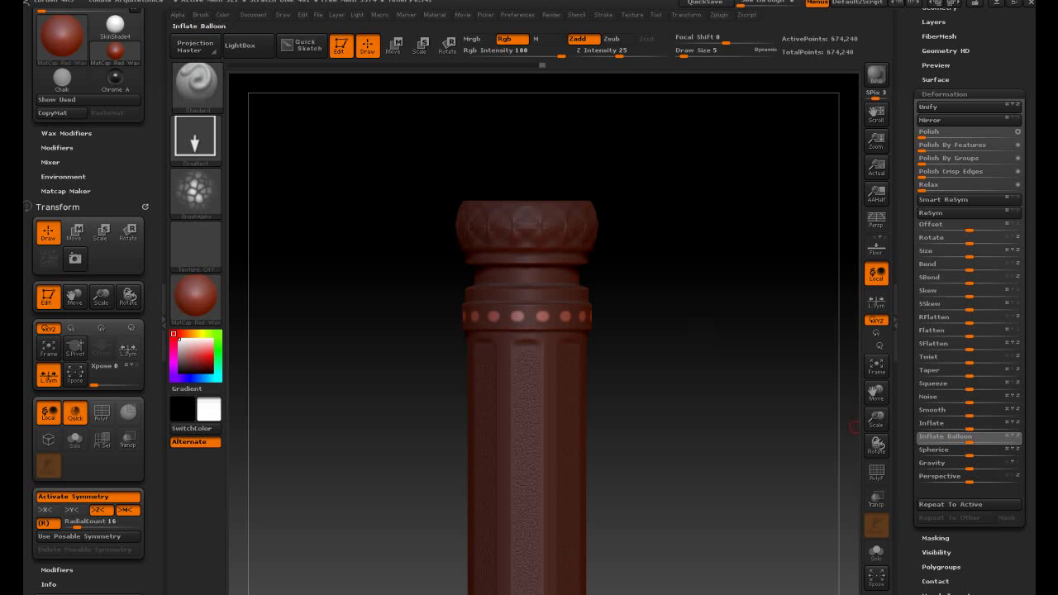
{"action": "left_click_drag", "start_coordinate": [969, 437], "coordinate": [985, 437]}
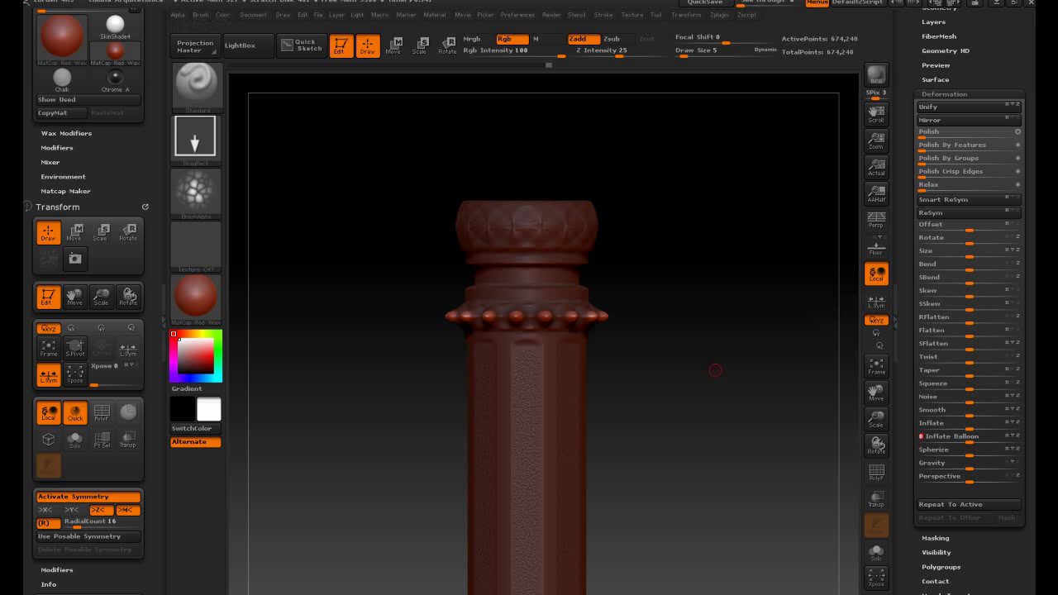
{"action": "mouse_move", "coordinate": [703, 248]}
{"action": "left_mouse_down"}
{"action": "mouse_move", "coordinate": [645, 248]}
{"action": "mouse_move", "coordinate": [713, 523]}
{"action": "mouse_move", "coordinate": [709, 512]}
{"action": "mouse_move", "coordinate": [680, 515]}
{"action": "mouse_move", "coordinate": [372, 363]}
{"action": "left_mouse_up"}
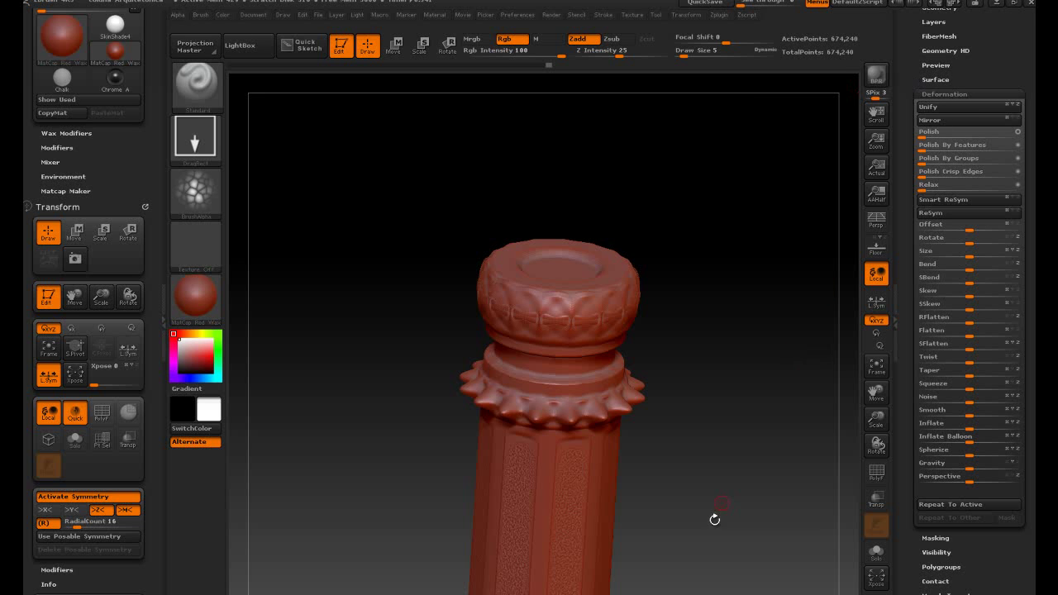
{"action": "mouse_move", "coordinate": [706, 506]}
{"action": "left_mouse_down"}
{"action": "mouse_move", "coordinate": [680, 471]}
{"action": "mouse_move", "coordinate": [783, 512]}
{"action": "mouse_move", "coordinate": [683, 493]}
{"action": "mouse_move", "coordinate": [746, 532]}
{"action": "mouse_move", "coordinate": [758, 468]}
{"action": "left_mouse_up"}
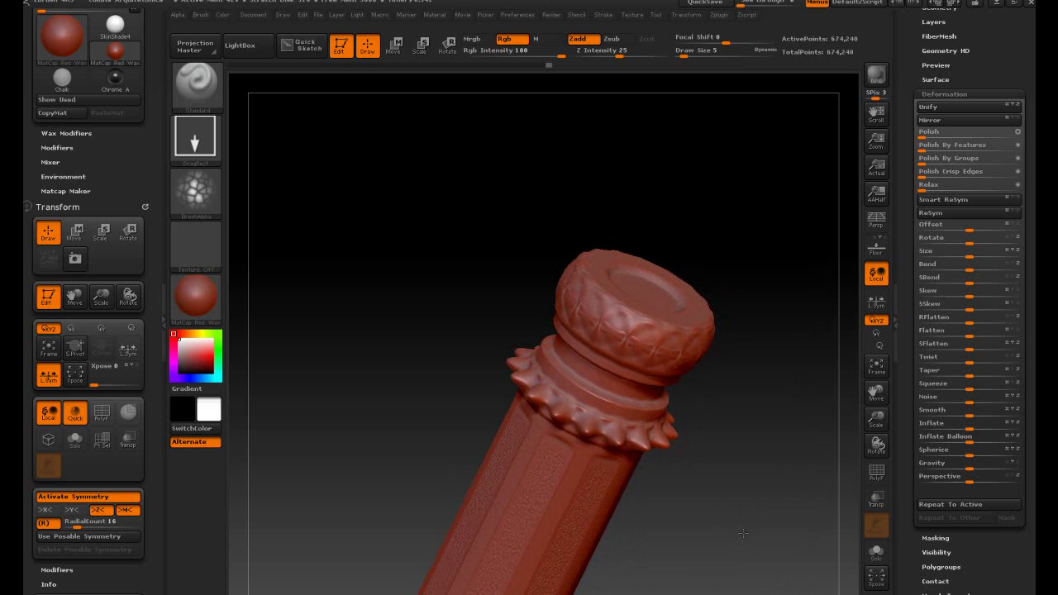